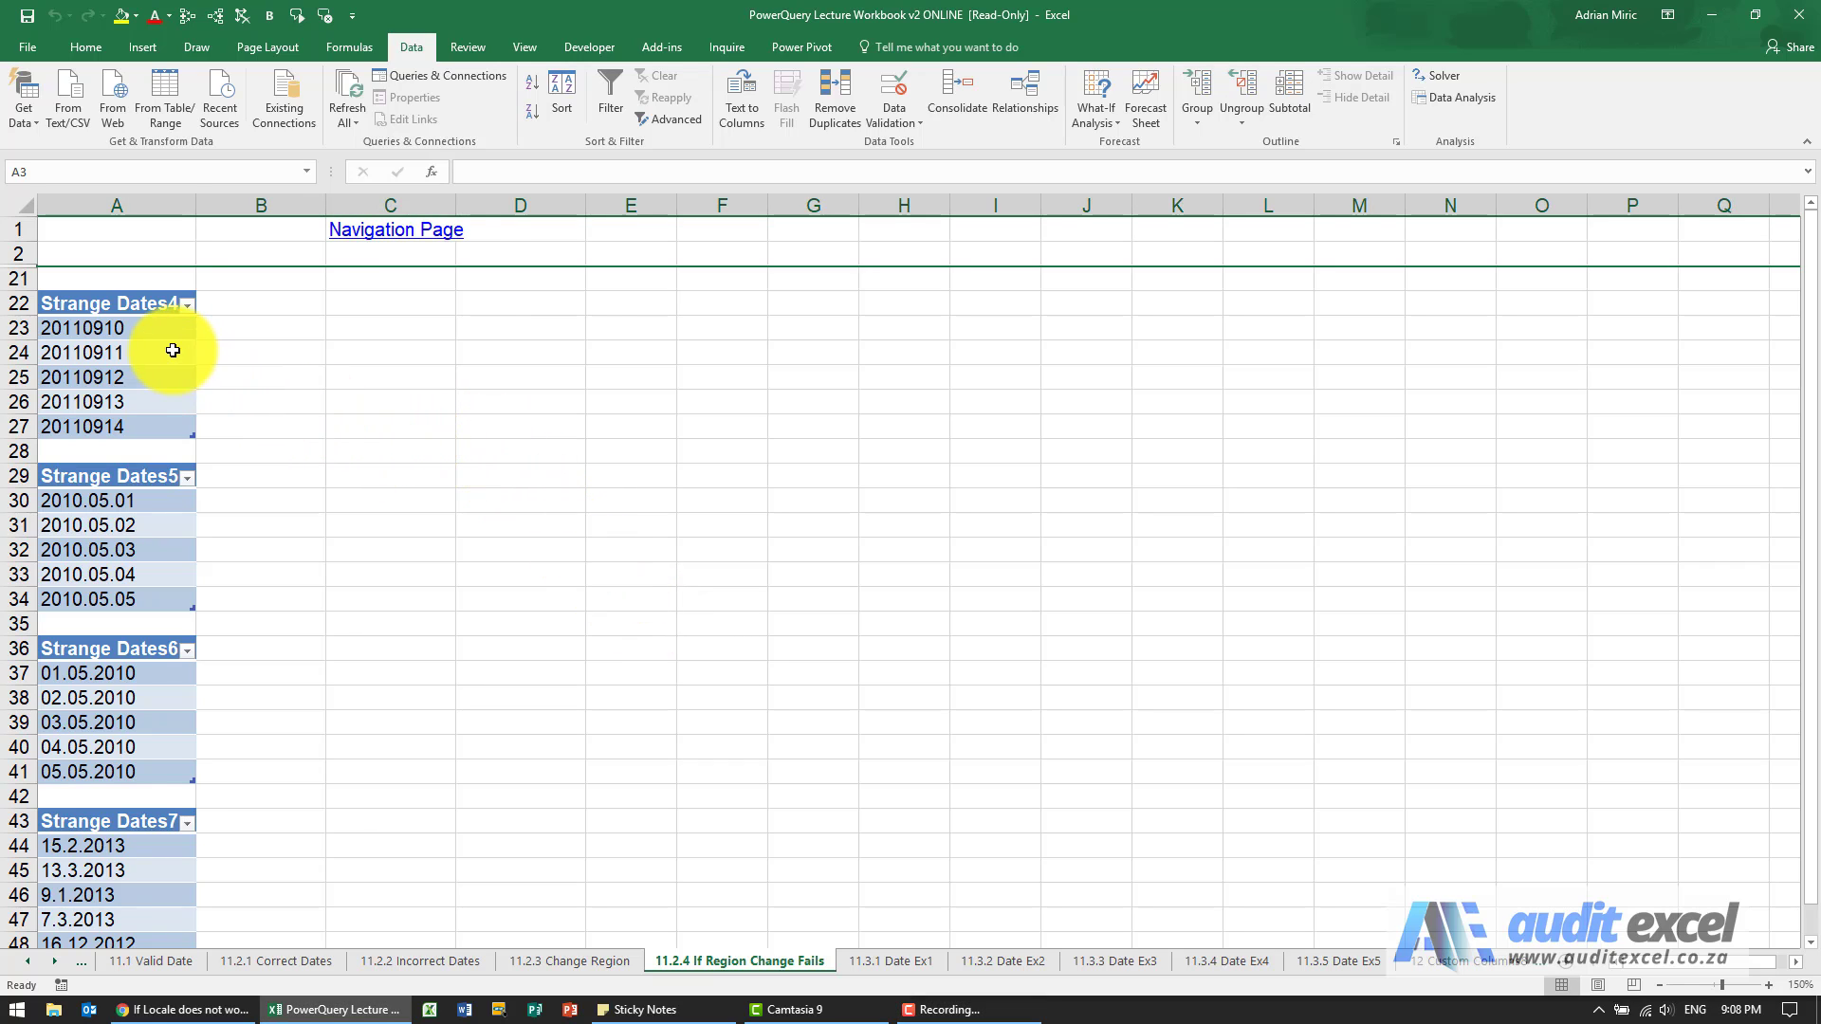
- Select cell A24 inside the Strange Dates4 table of eight-digit values
click(173, 351)
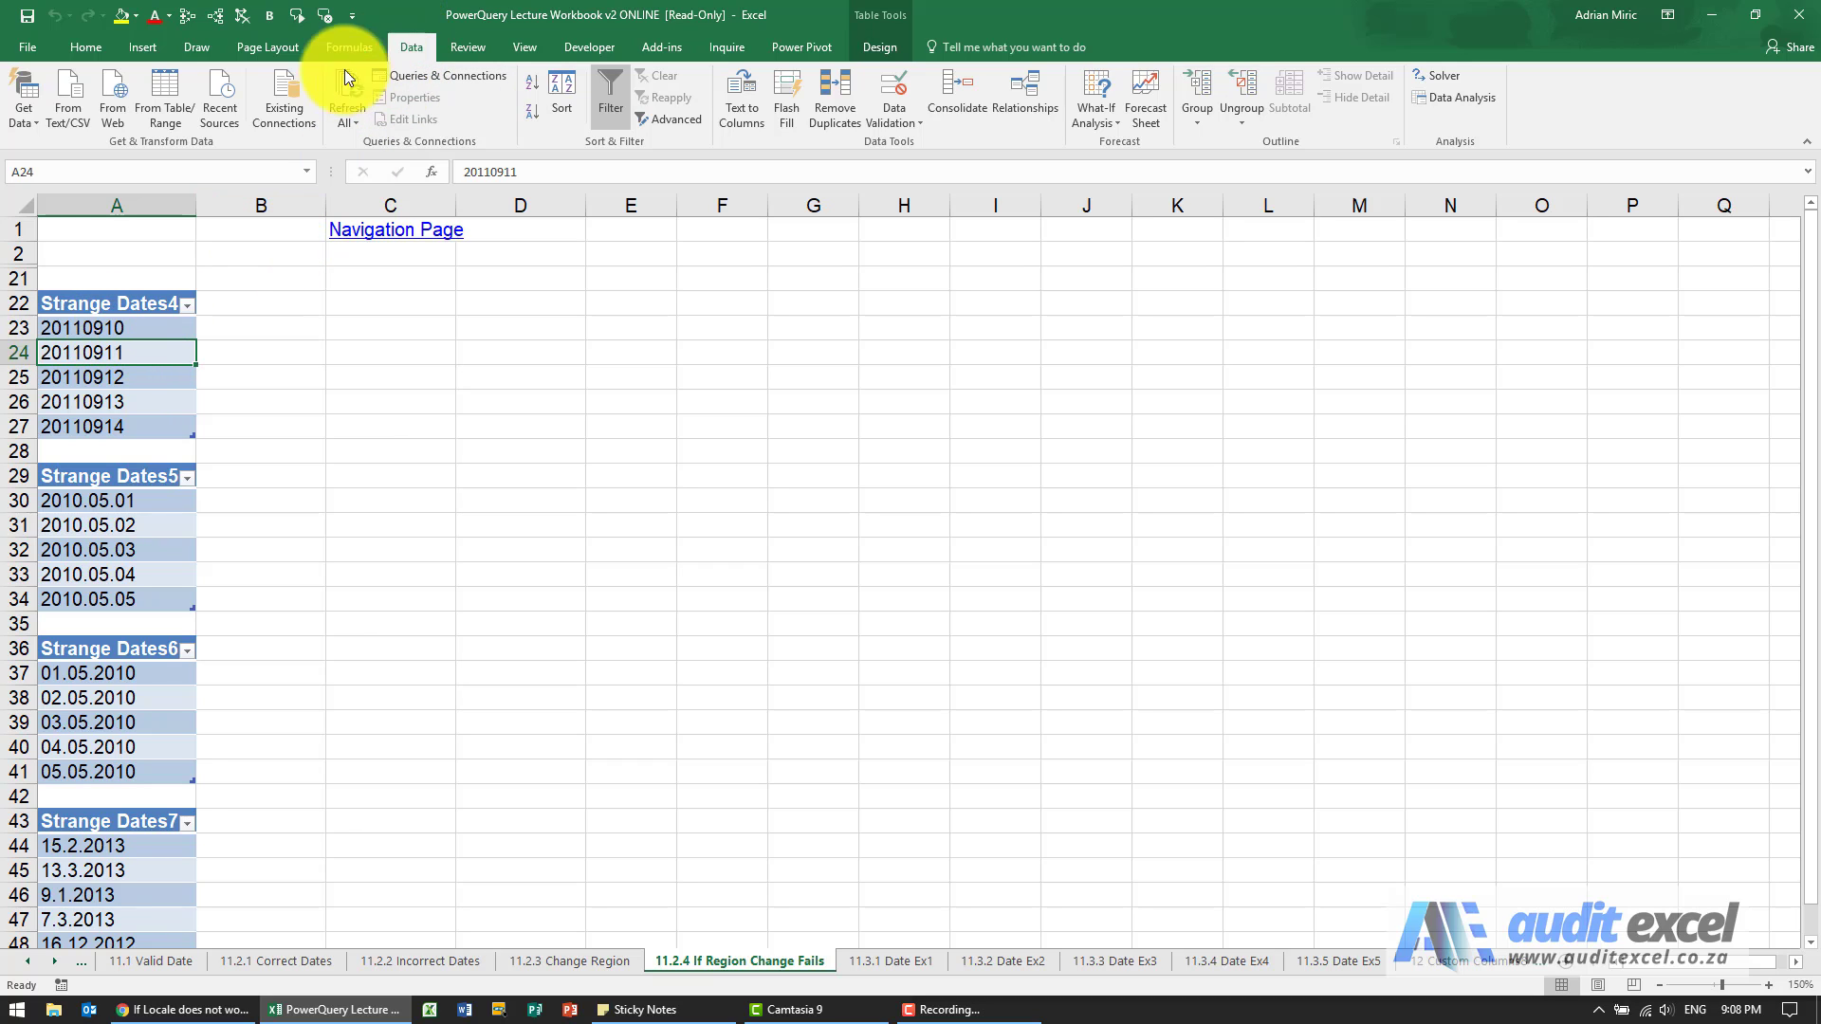
- Load Strange Dates4 into Power Query and convert its column to Date, replacing the current type
click(172, 87)
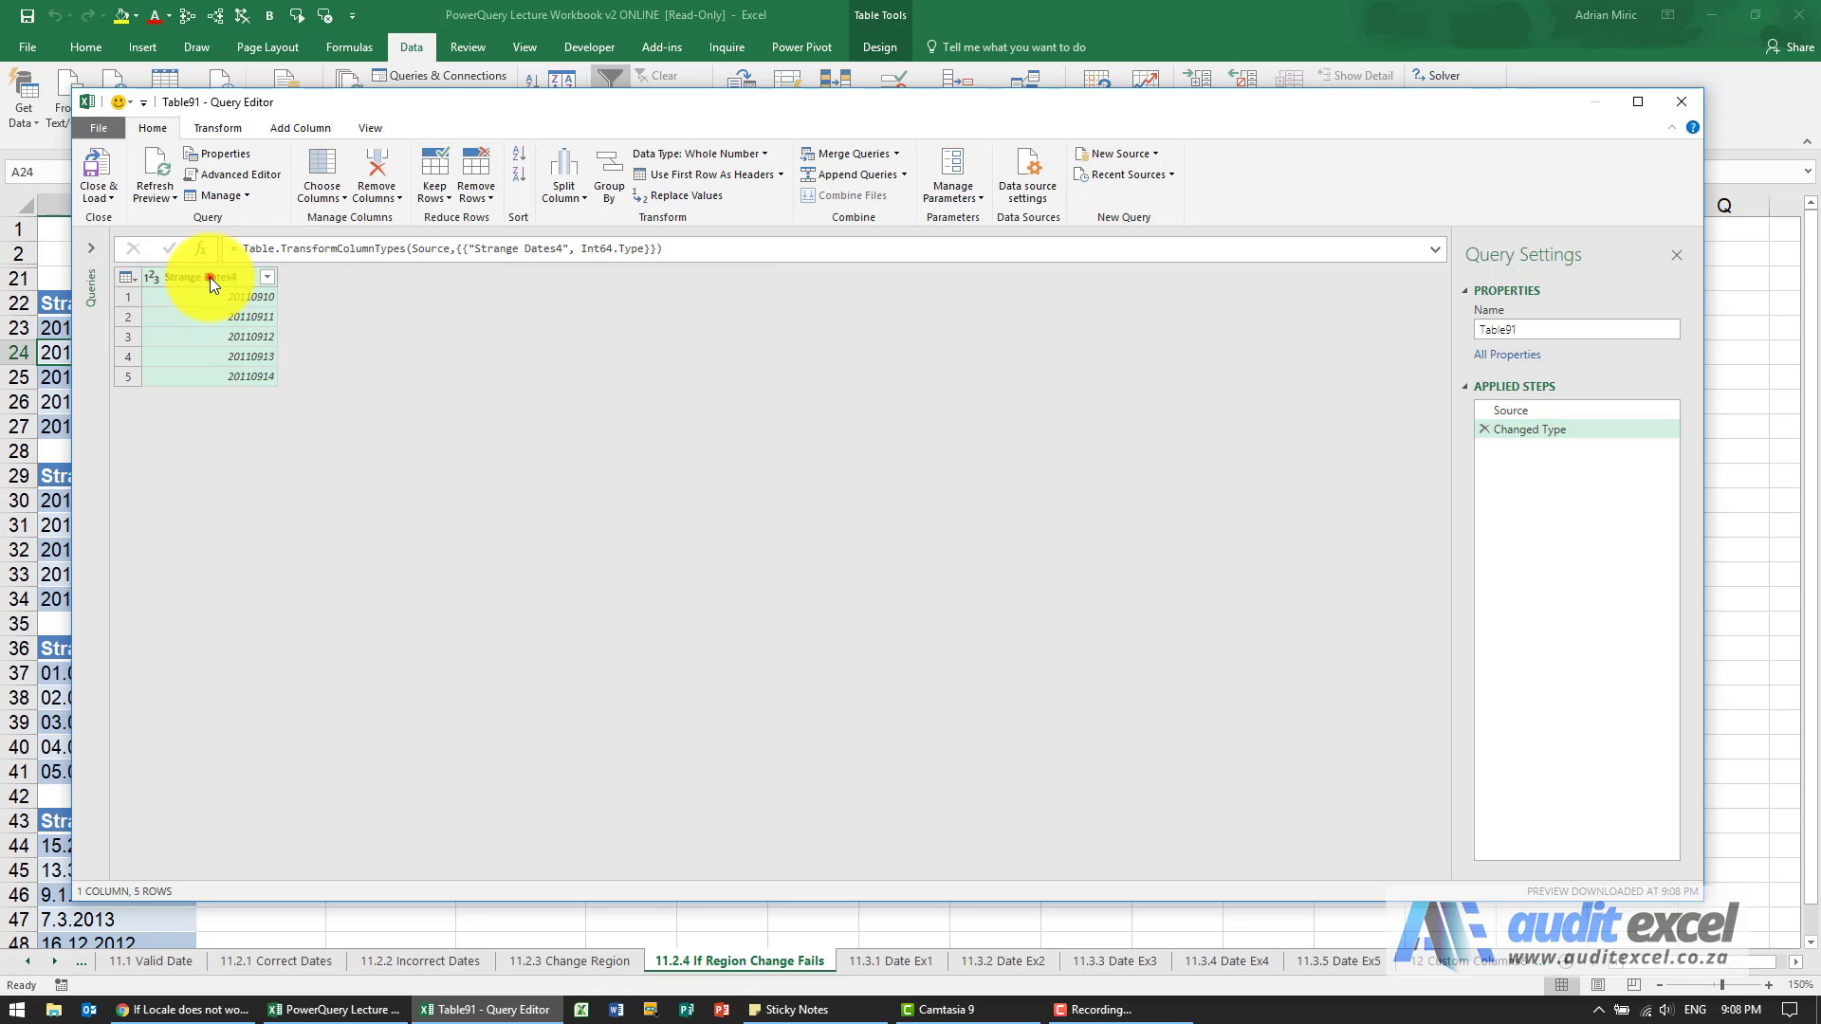
click(209, 277)
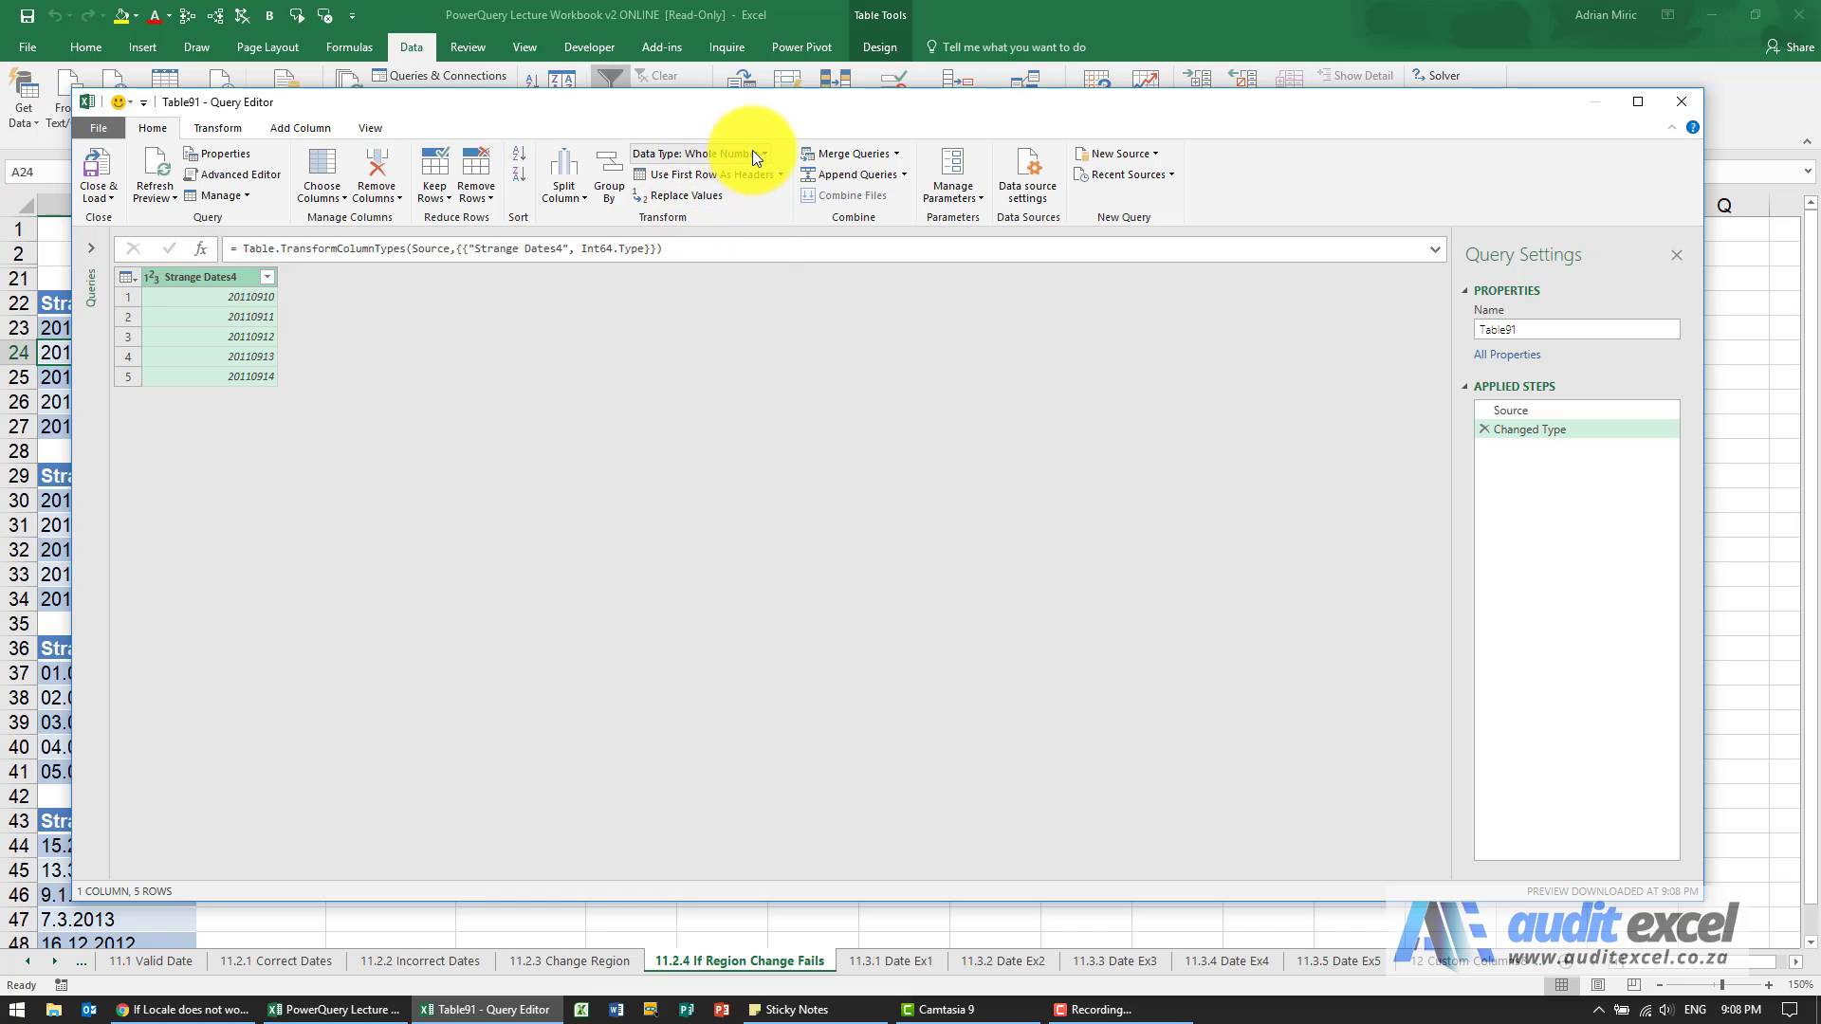
click(753, 152)
click(694, 278)
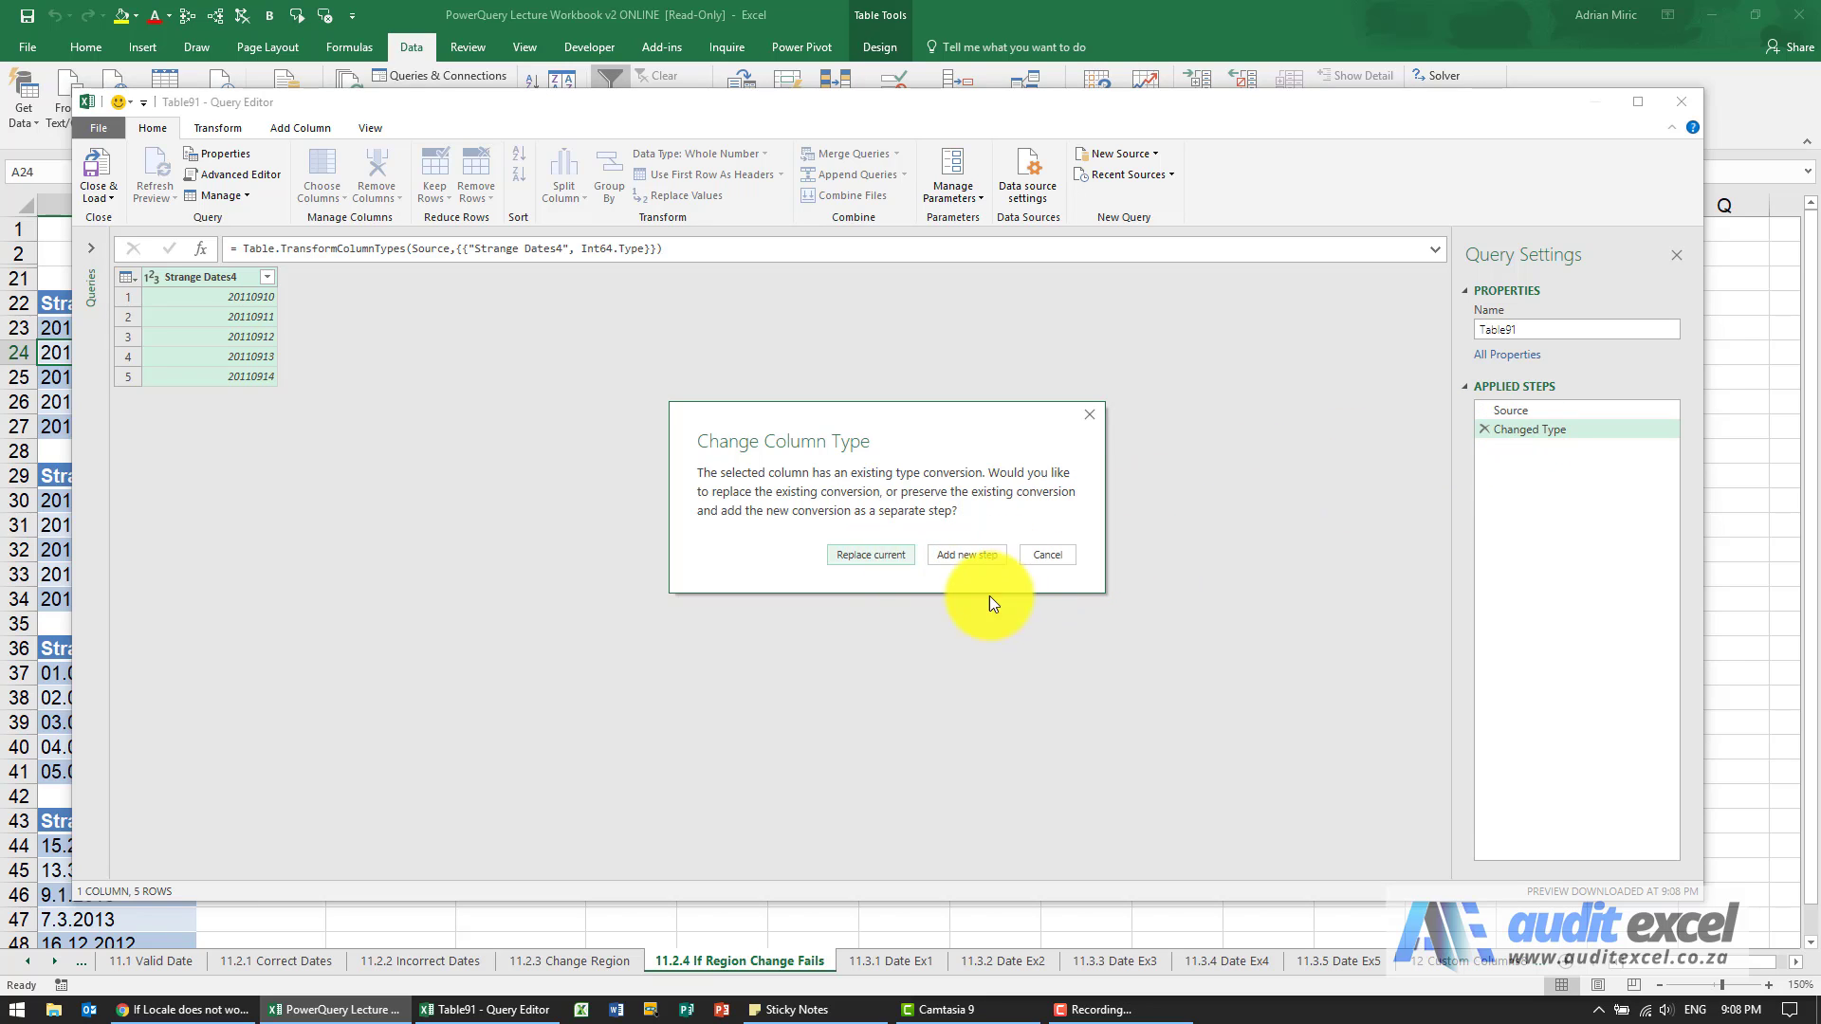
click(878, 552)
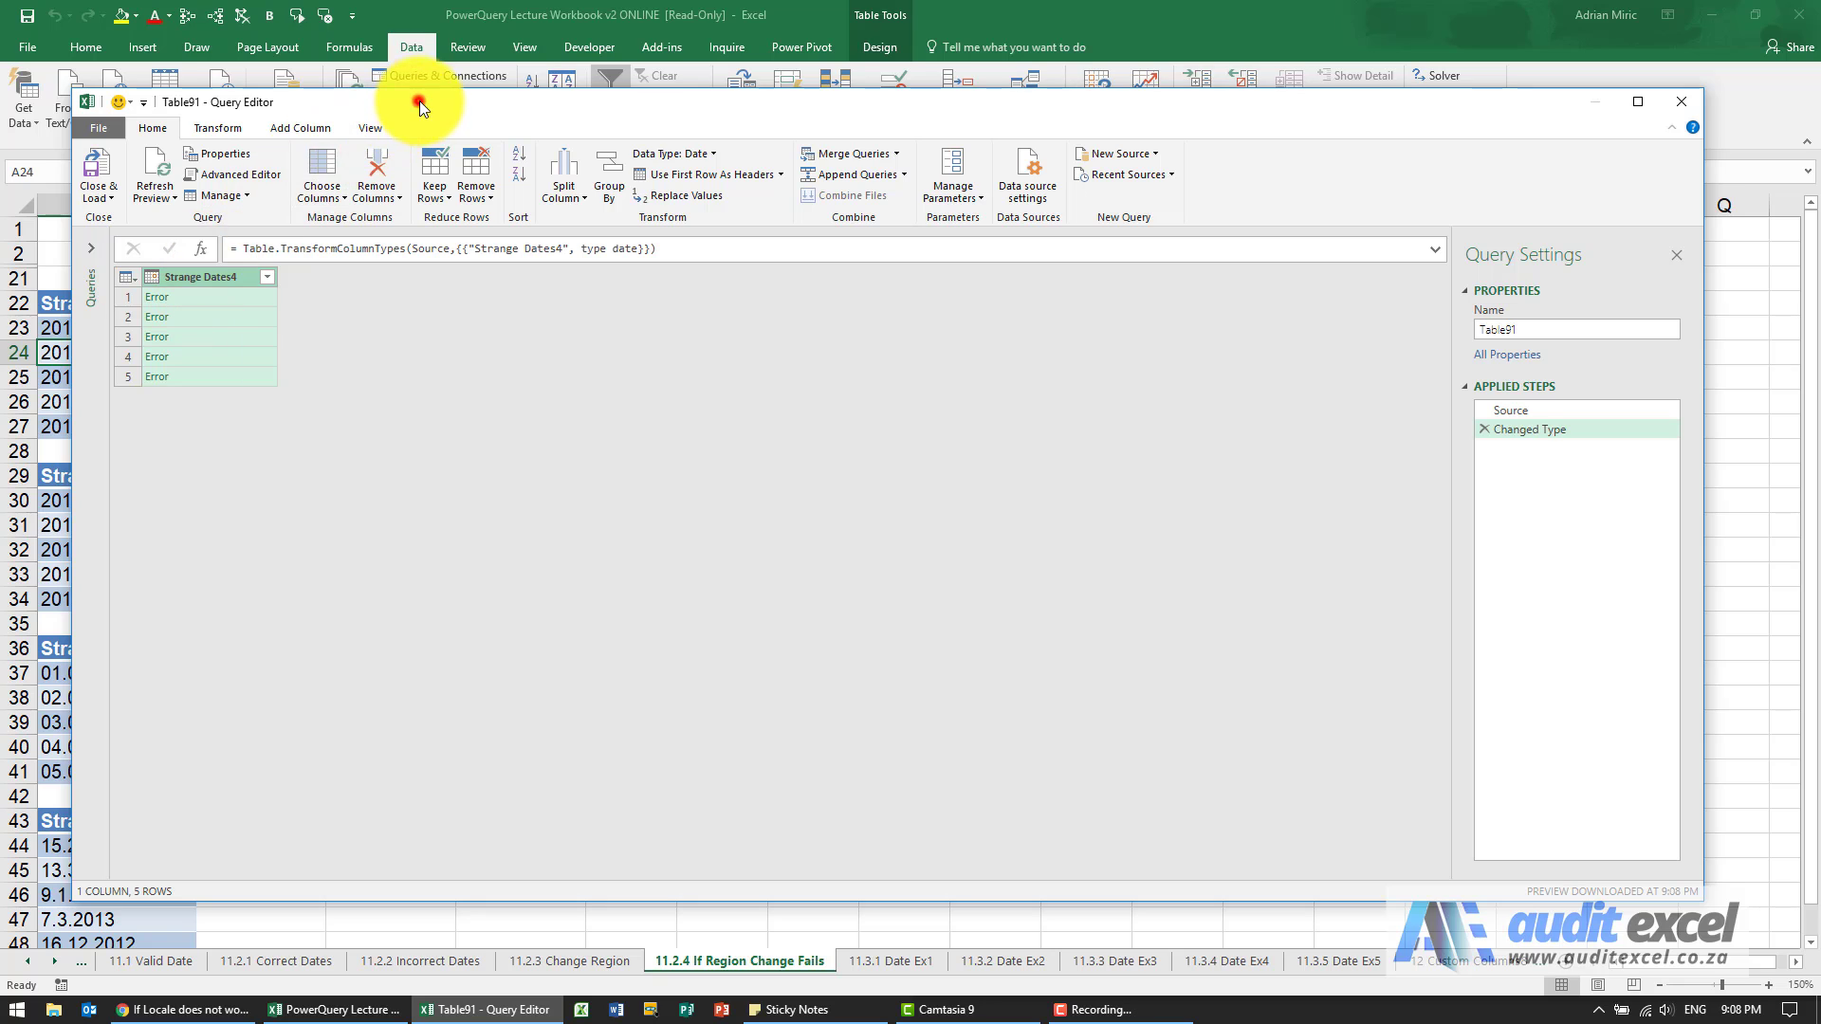
drag(419, 100, 573, 99)
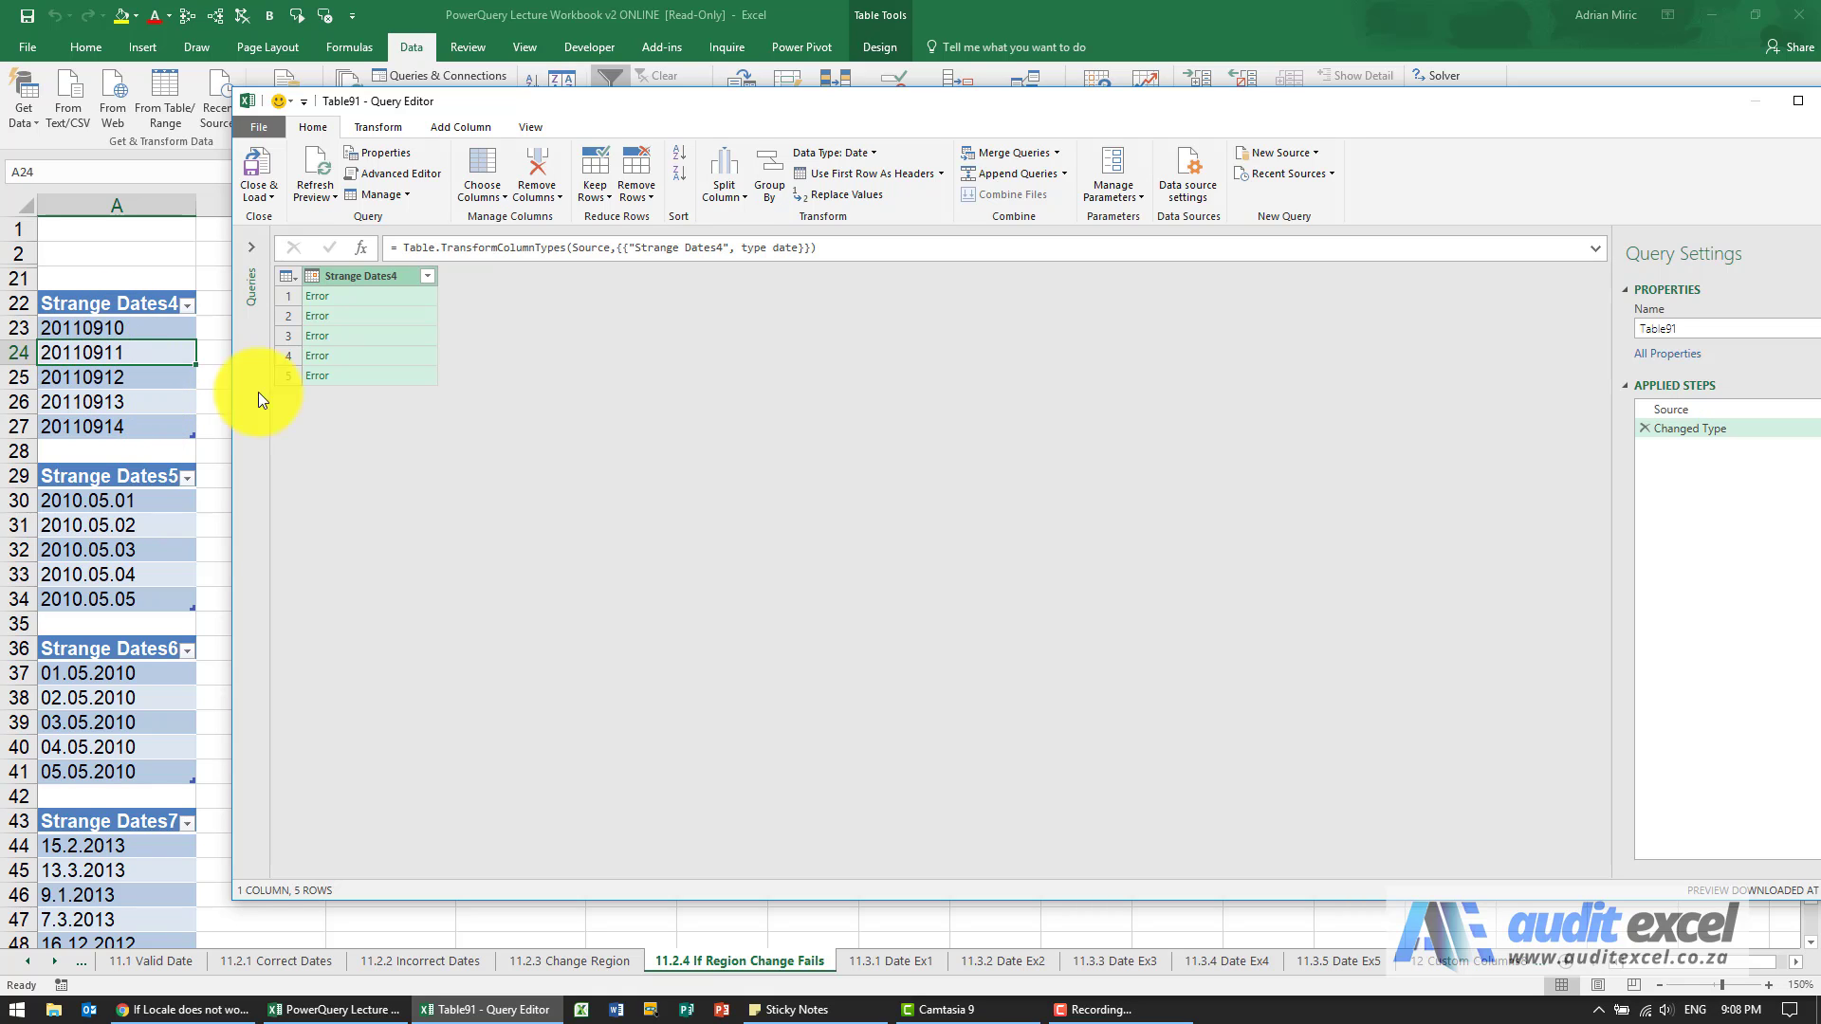
- Delete the failed Changed Type step and preview the raw value 20110910 in the first row
click(1642, 428)
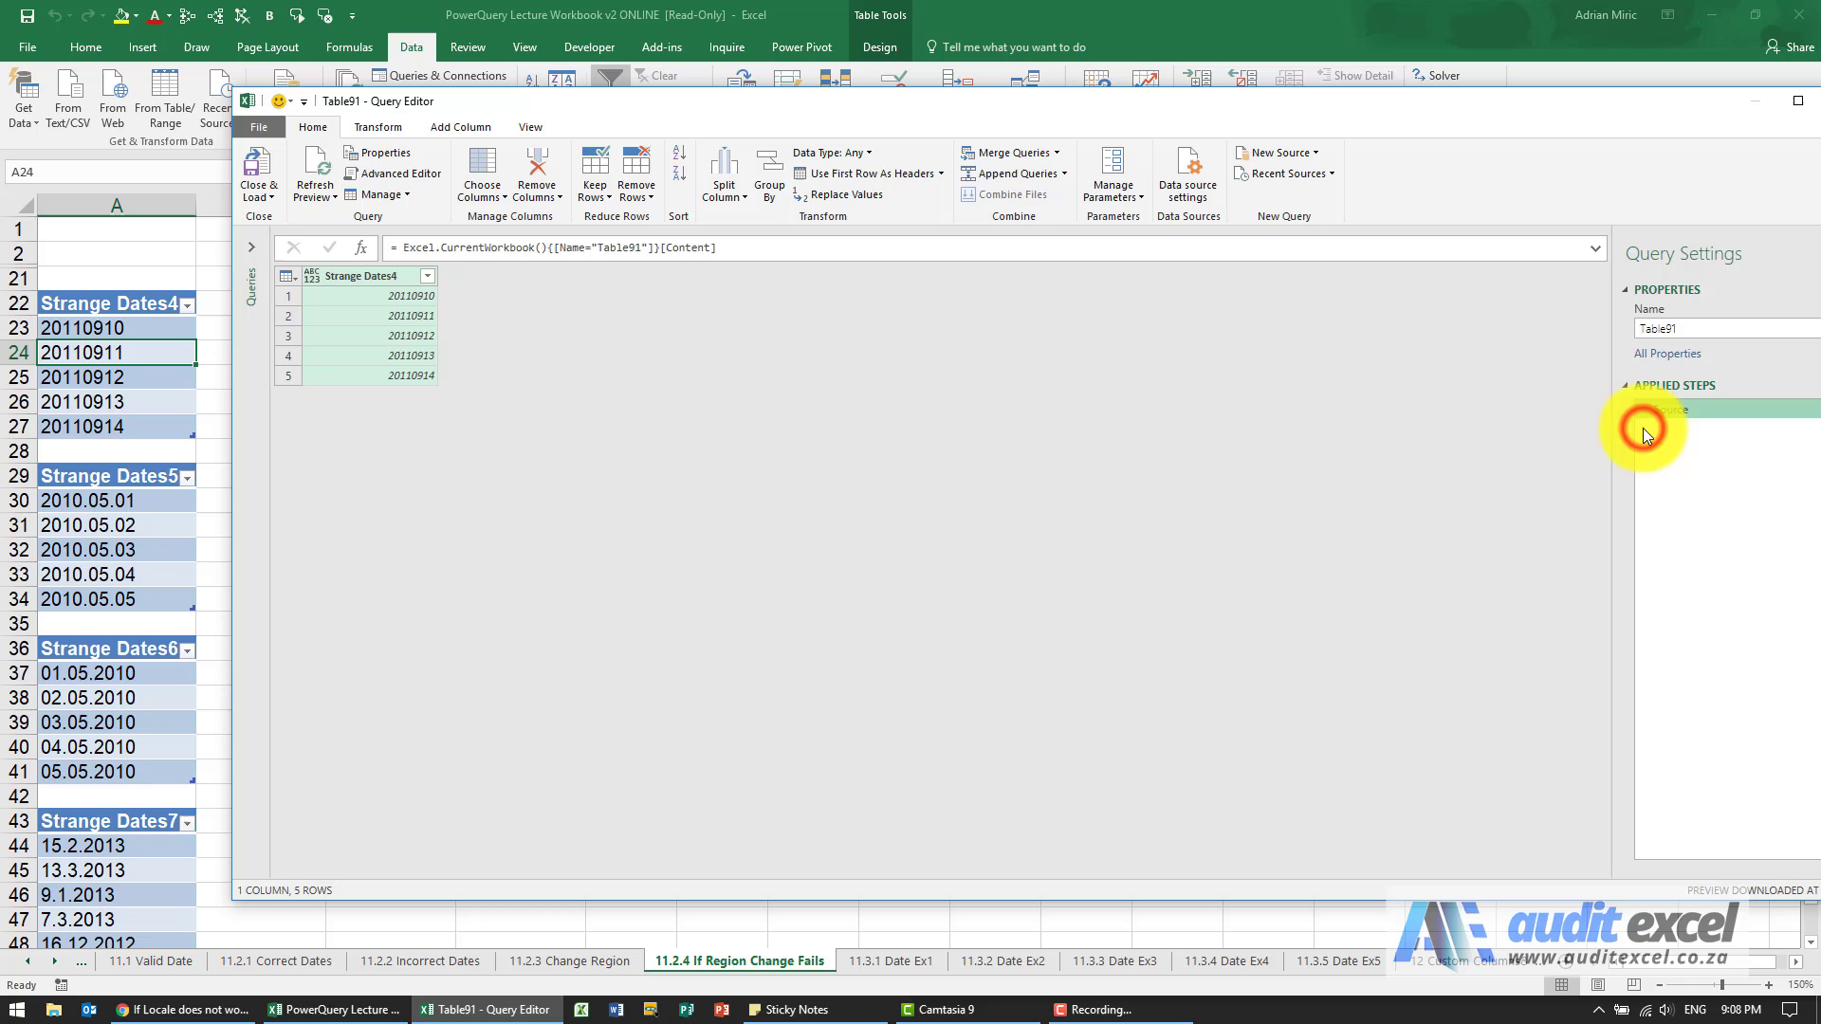
click(398, 300)
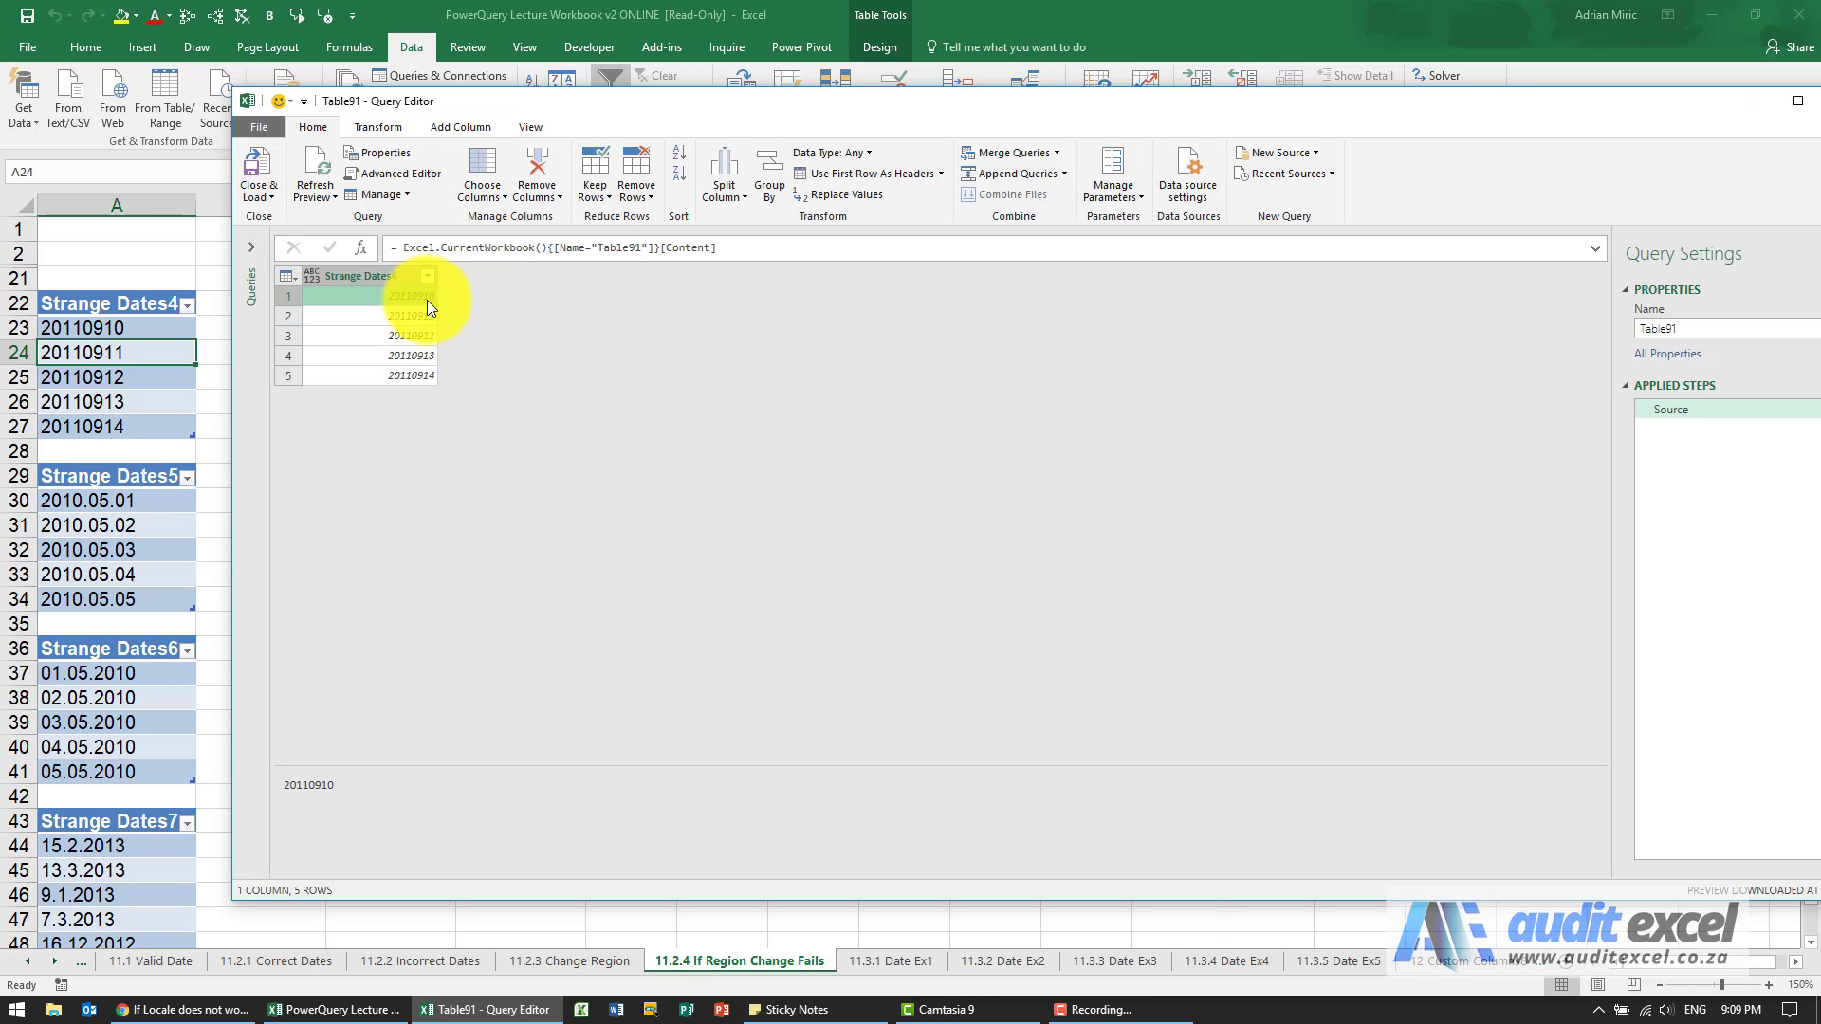
click(385, 277)
click(767, 447)
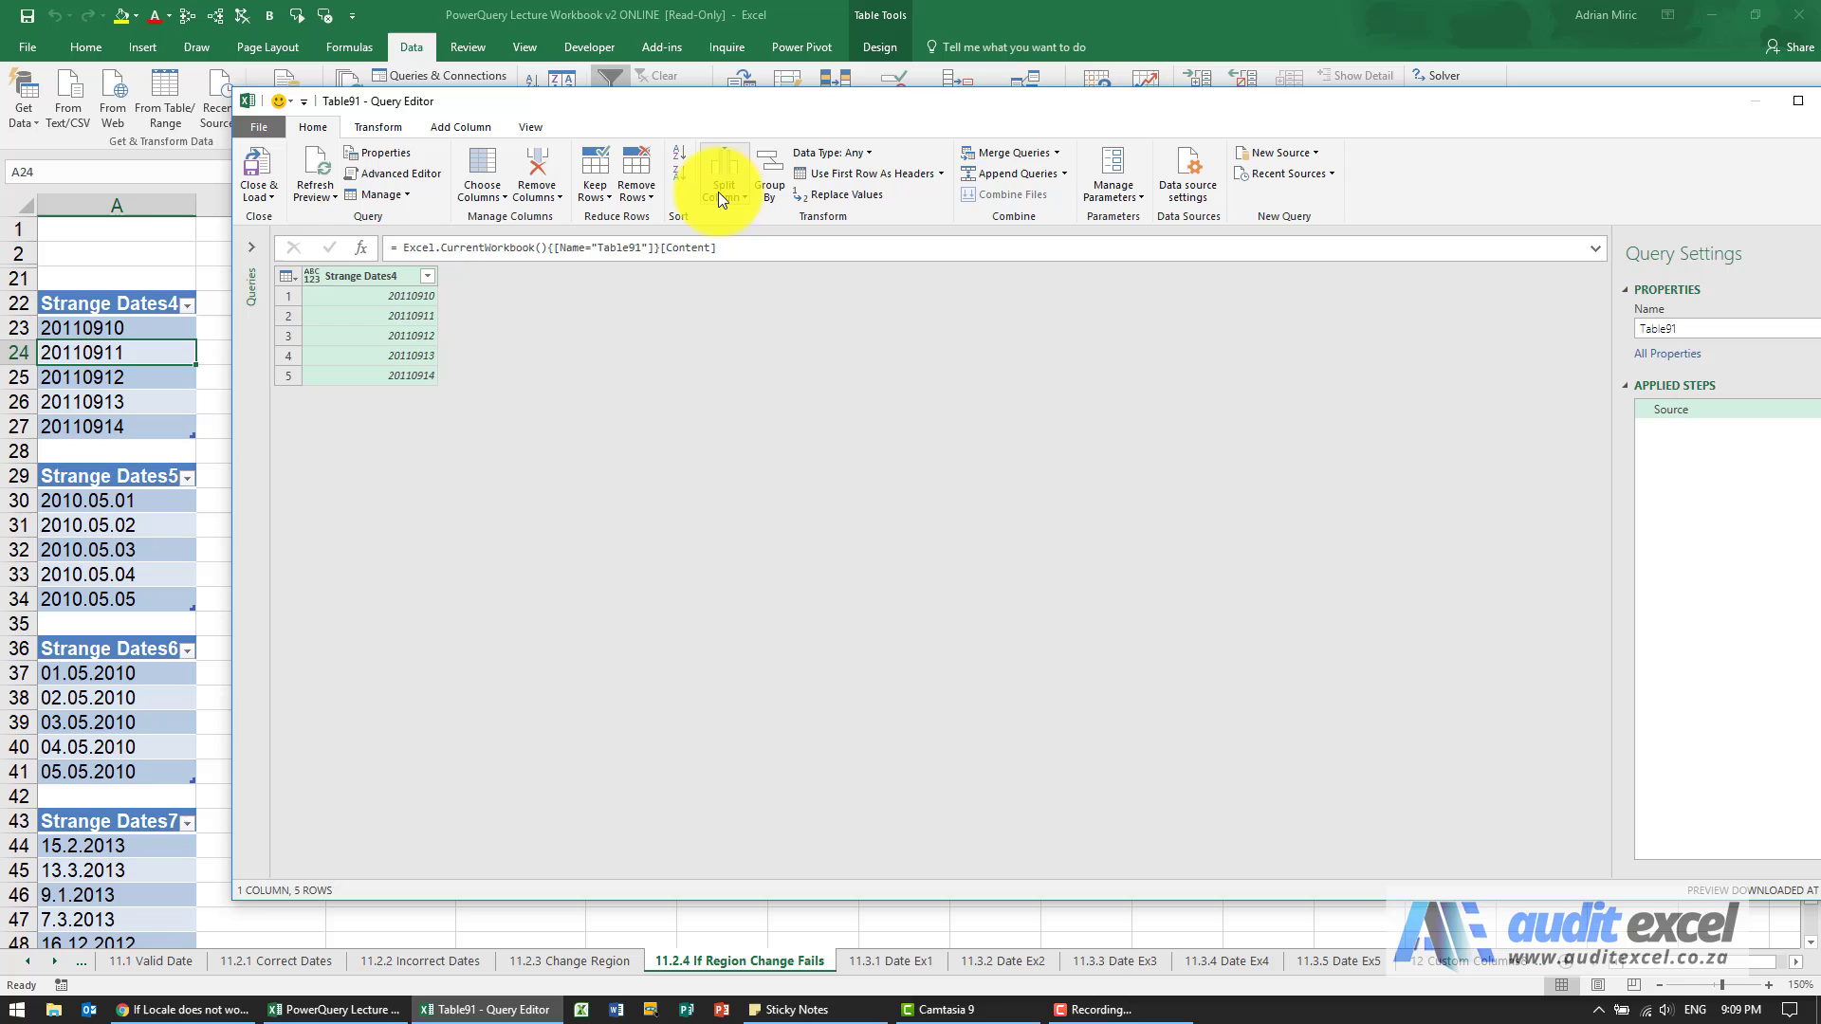
- Split Strange Dates4 every 4 characters into 2011 and 0910 text columns, removing the automatic type step
click(343, 281)
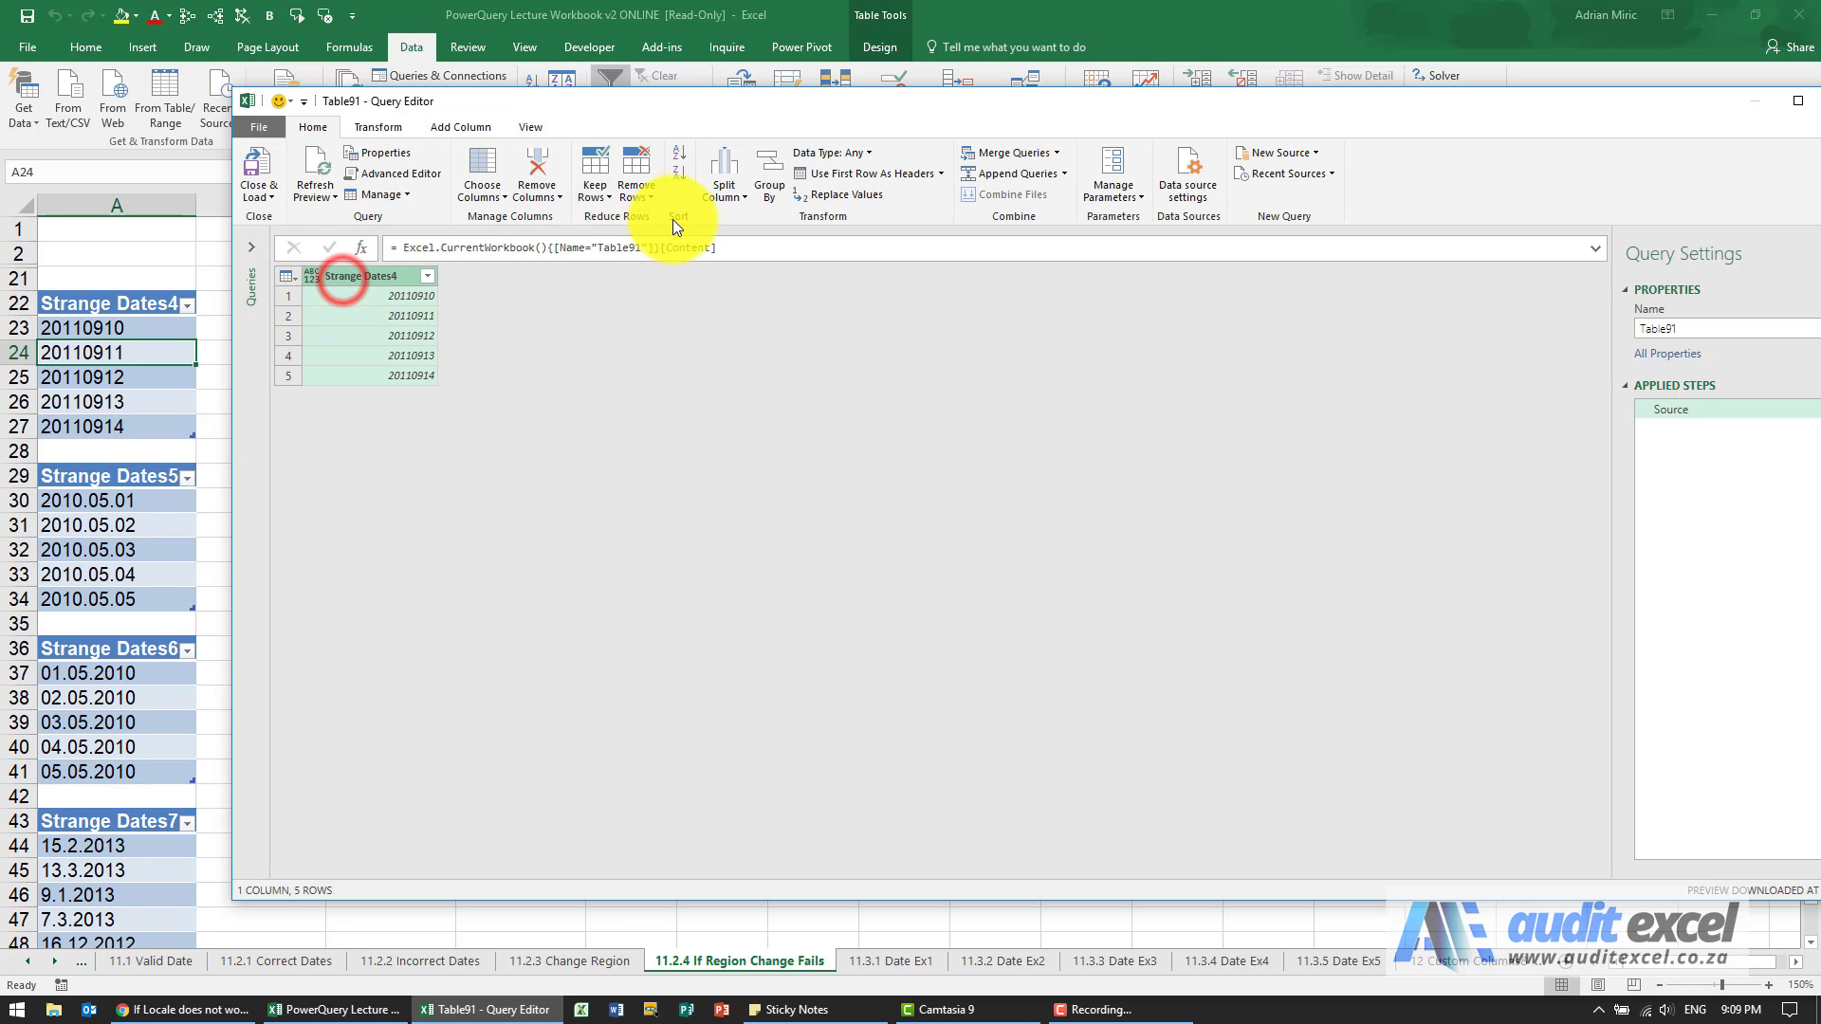
click(731, 191)
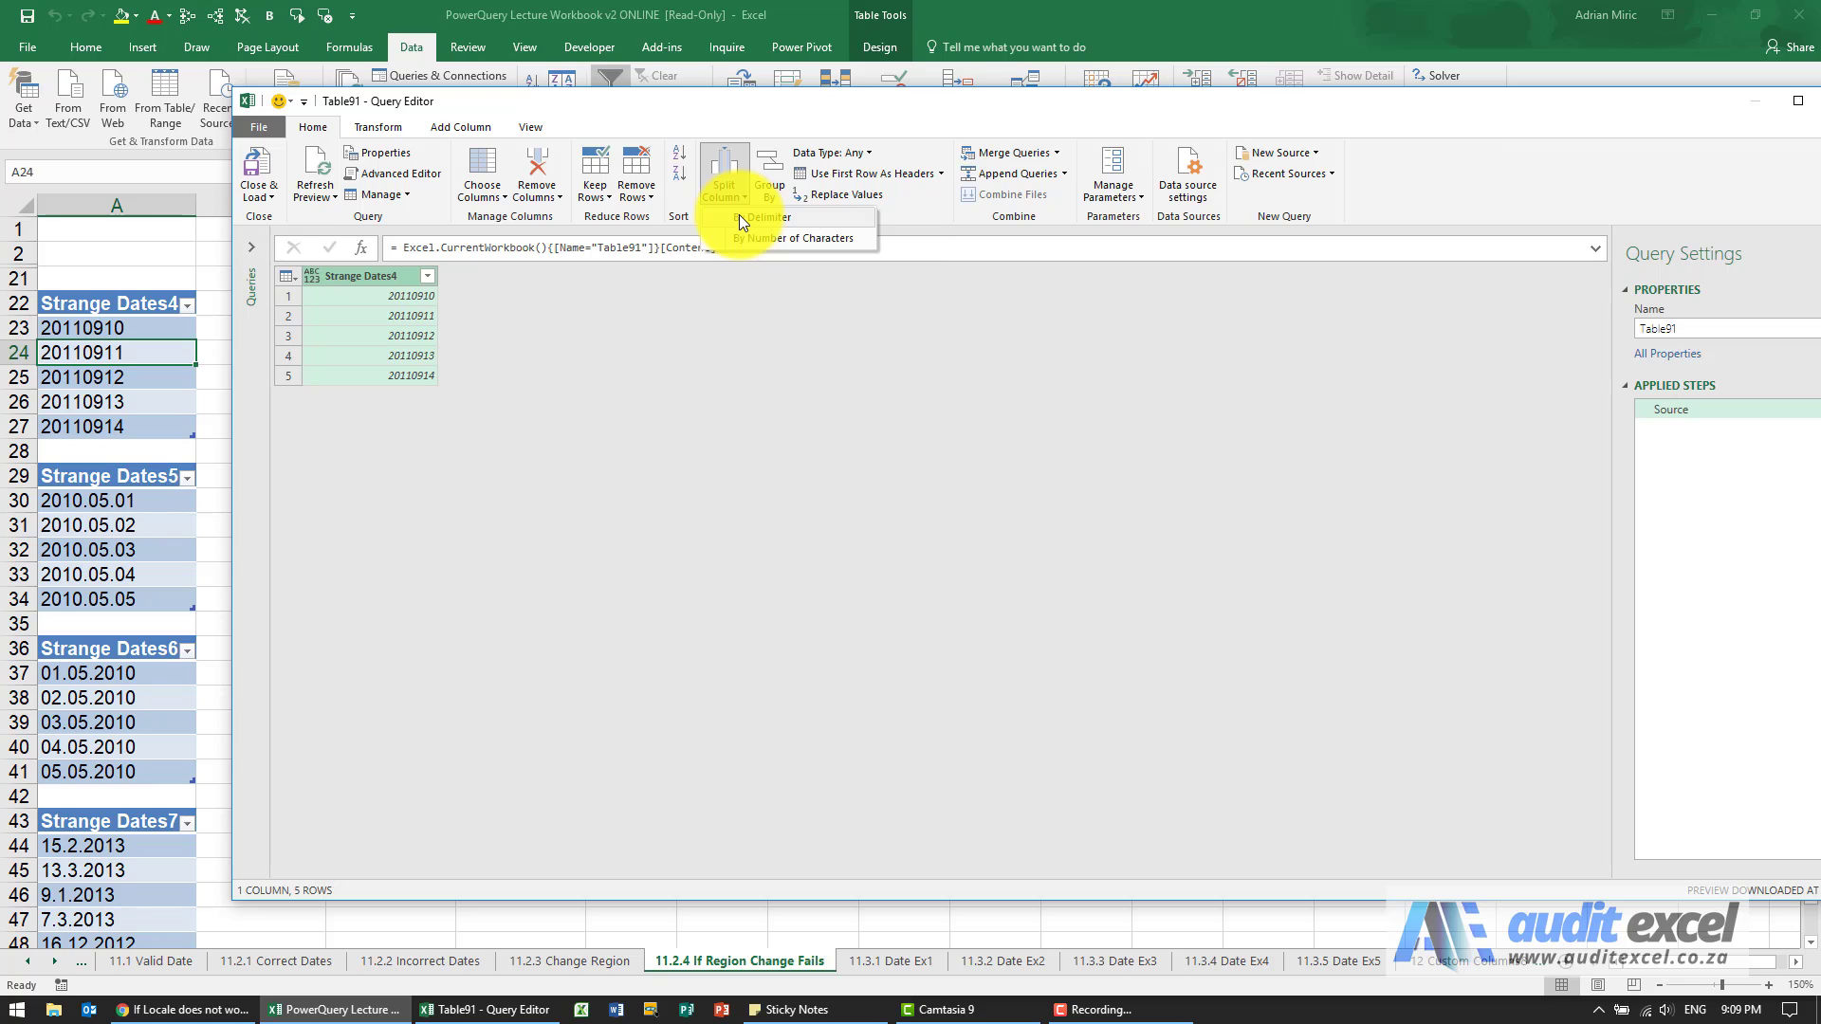
click(750, 241)
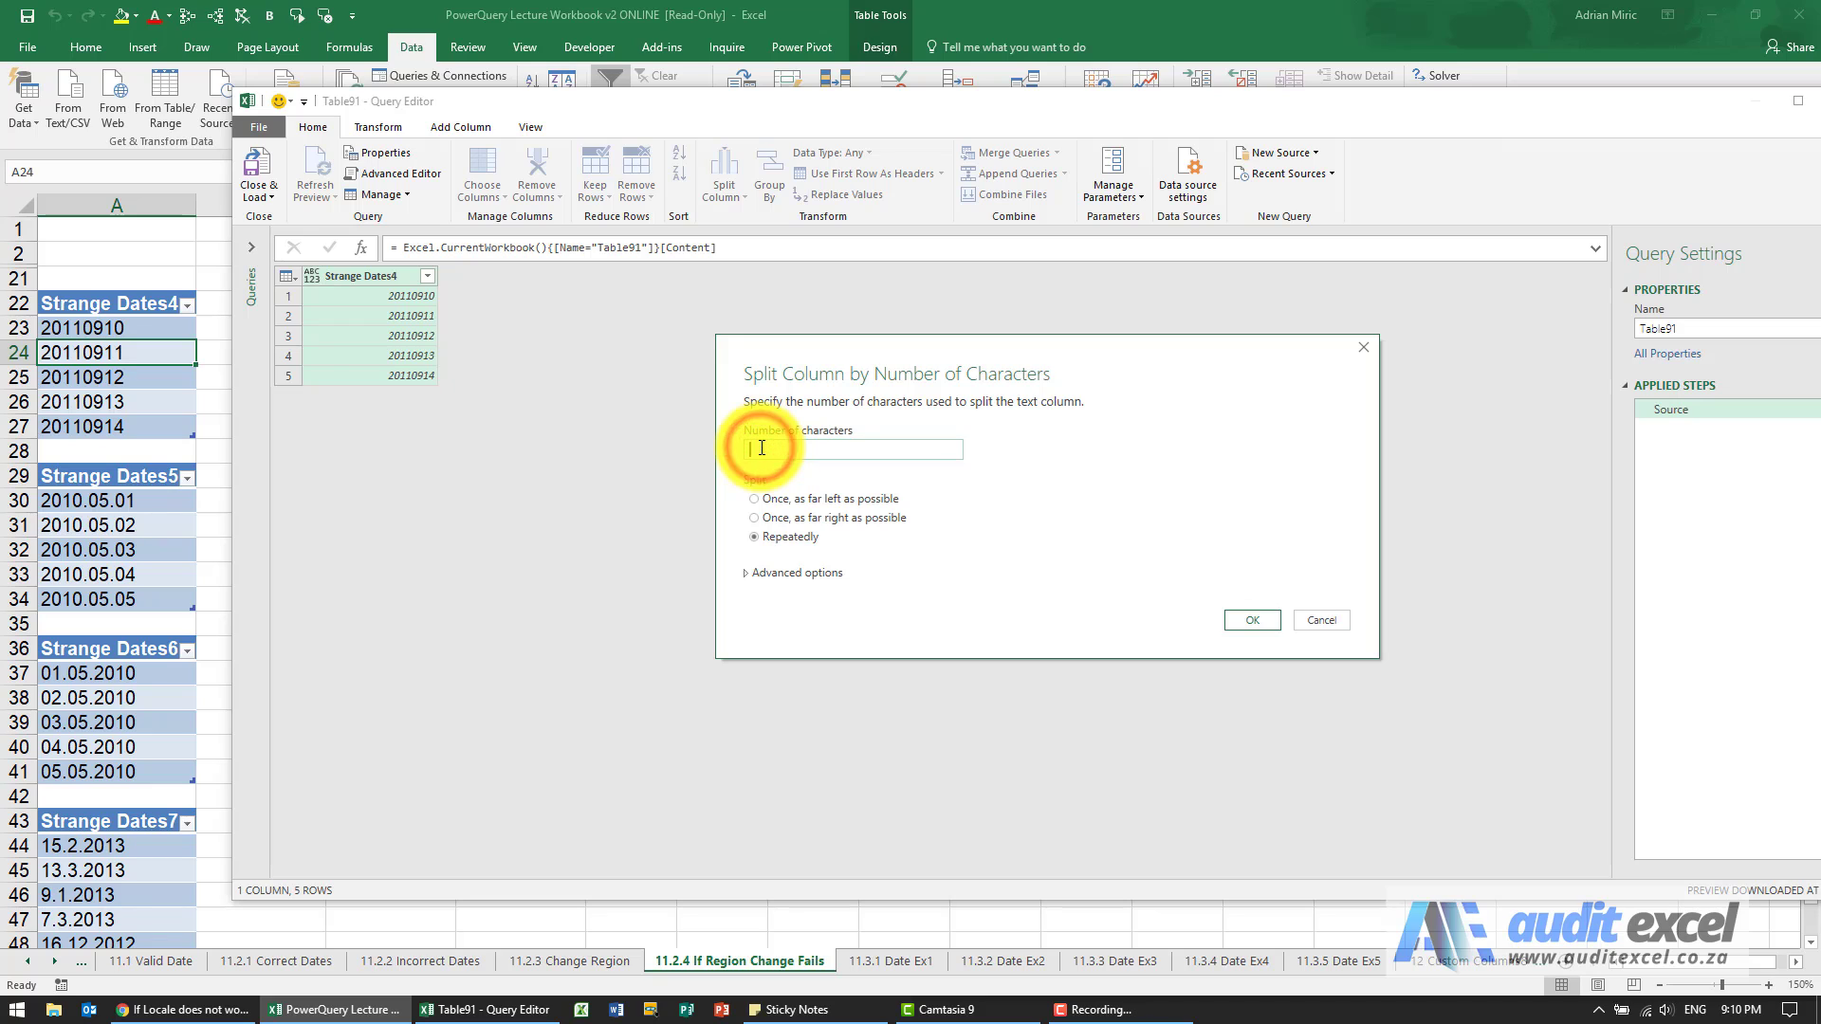
text(4)
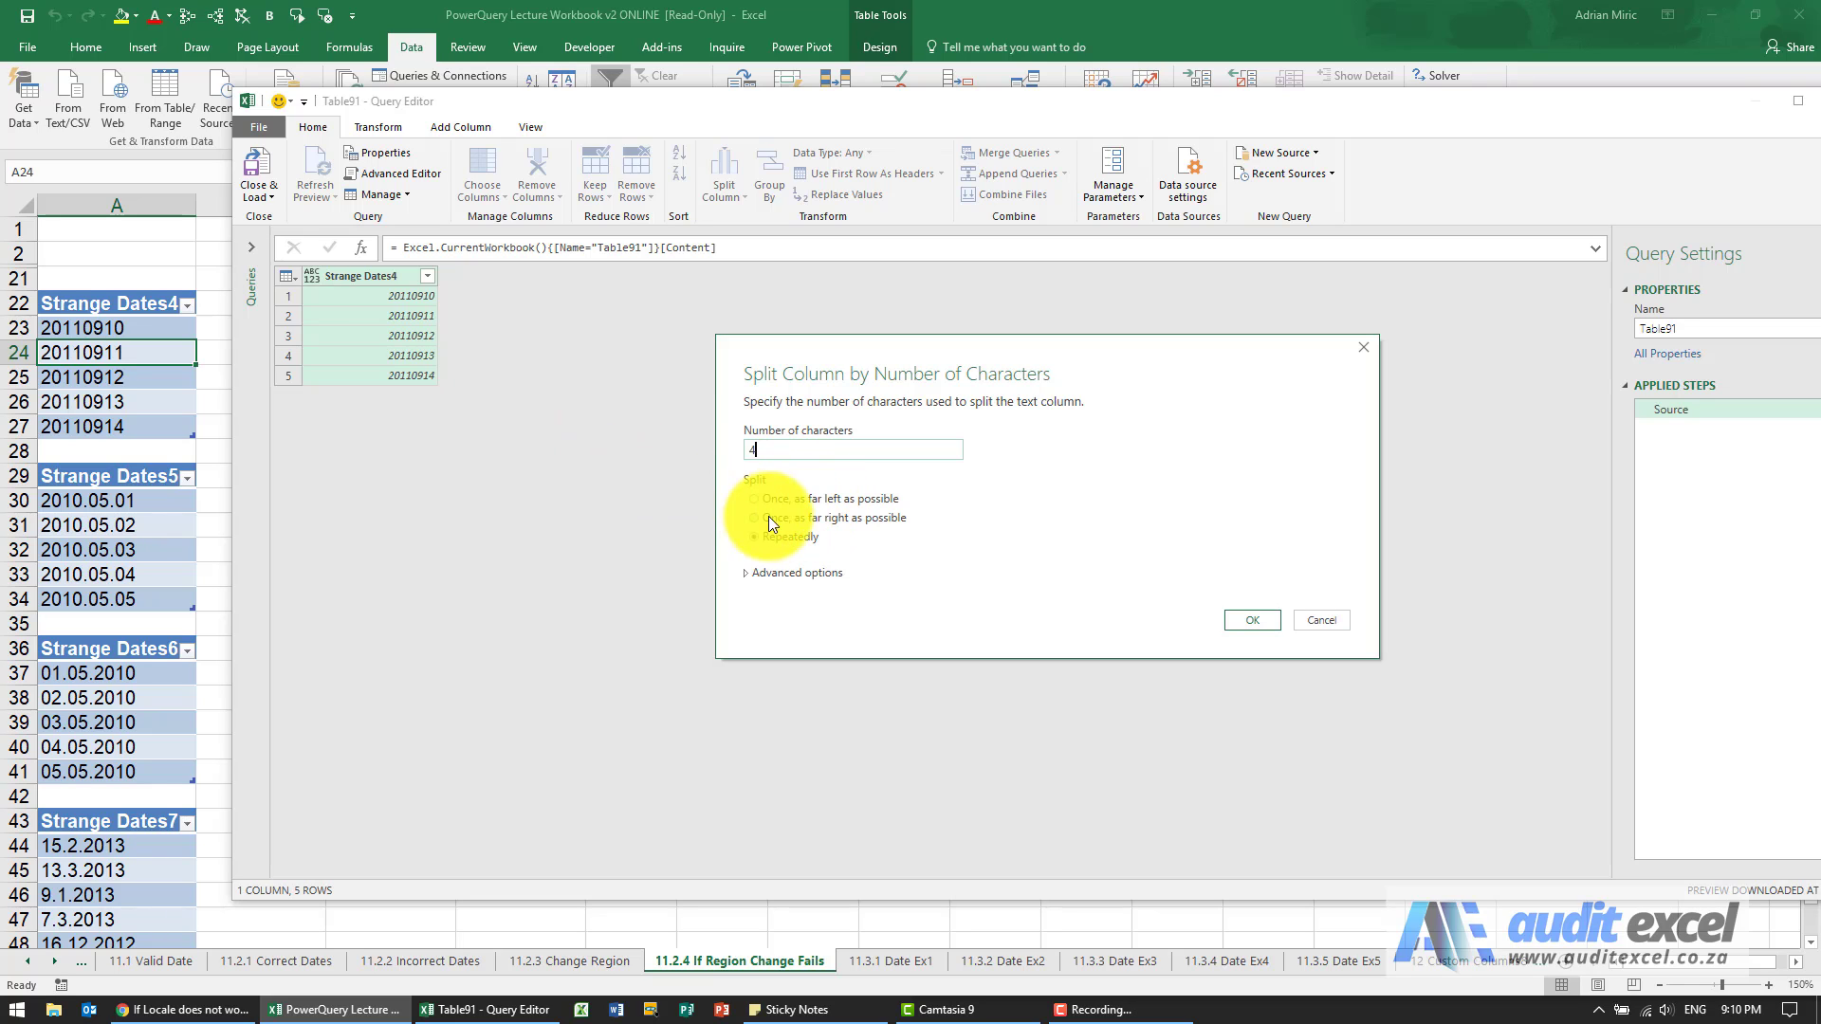
click(1252, 620)
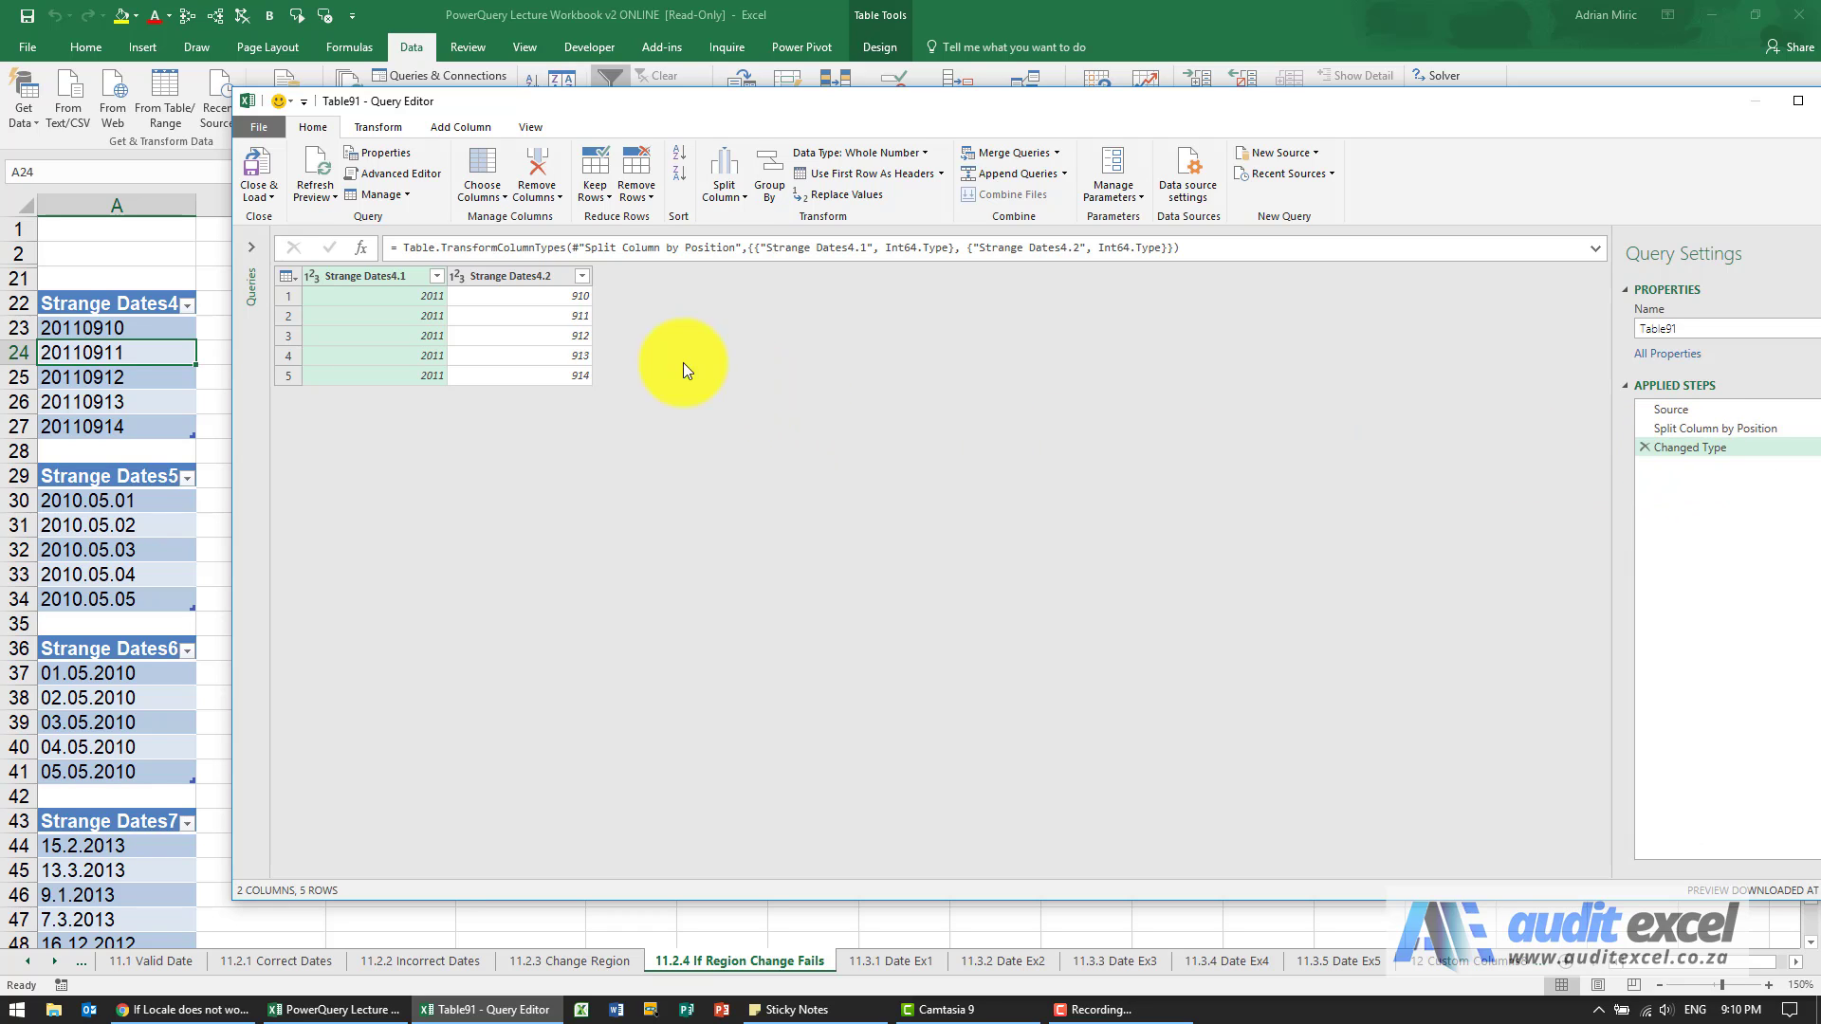
click(1644, 448)
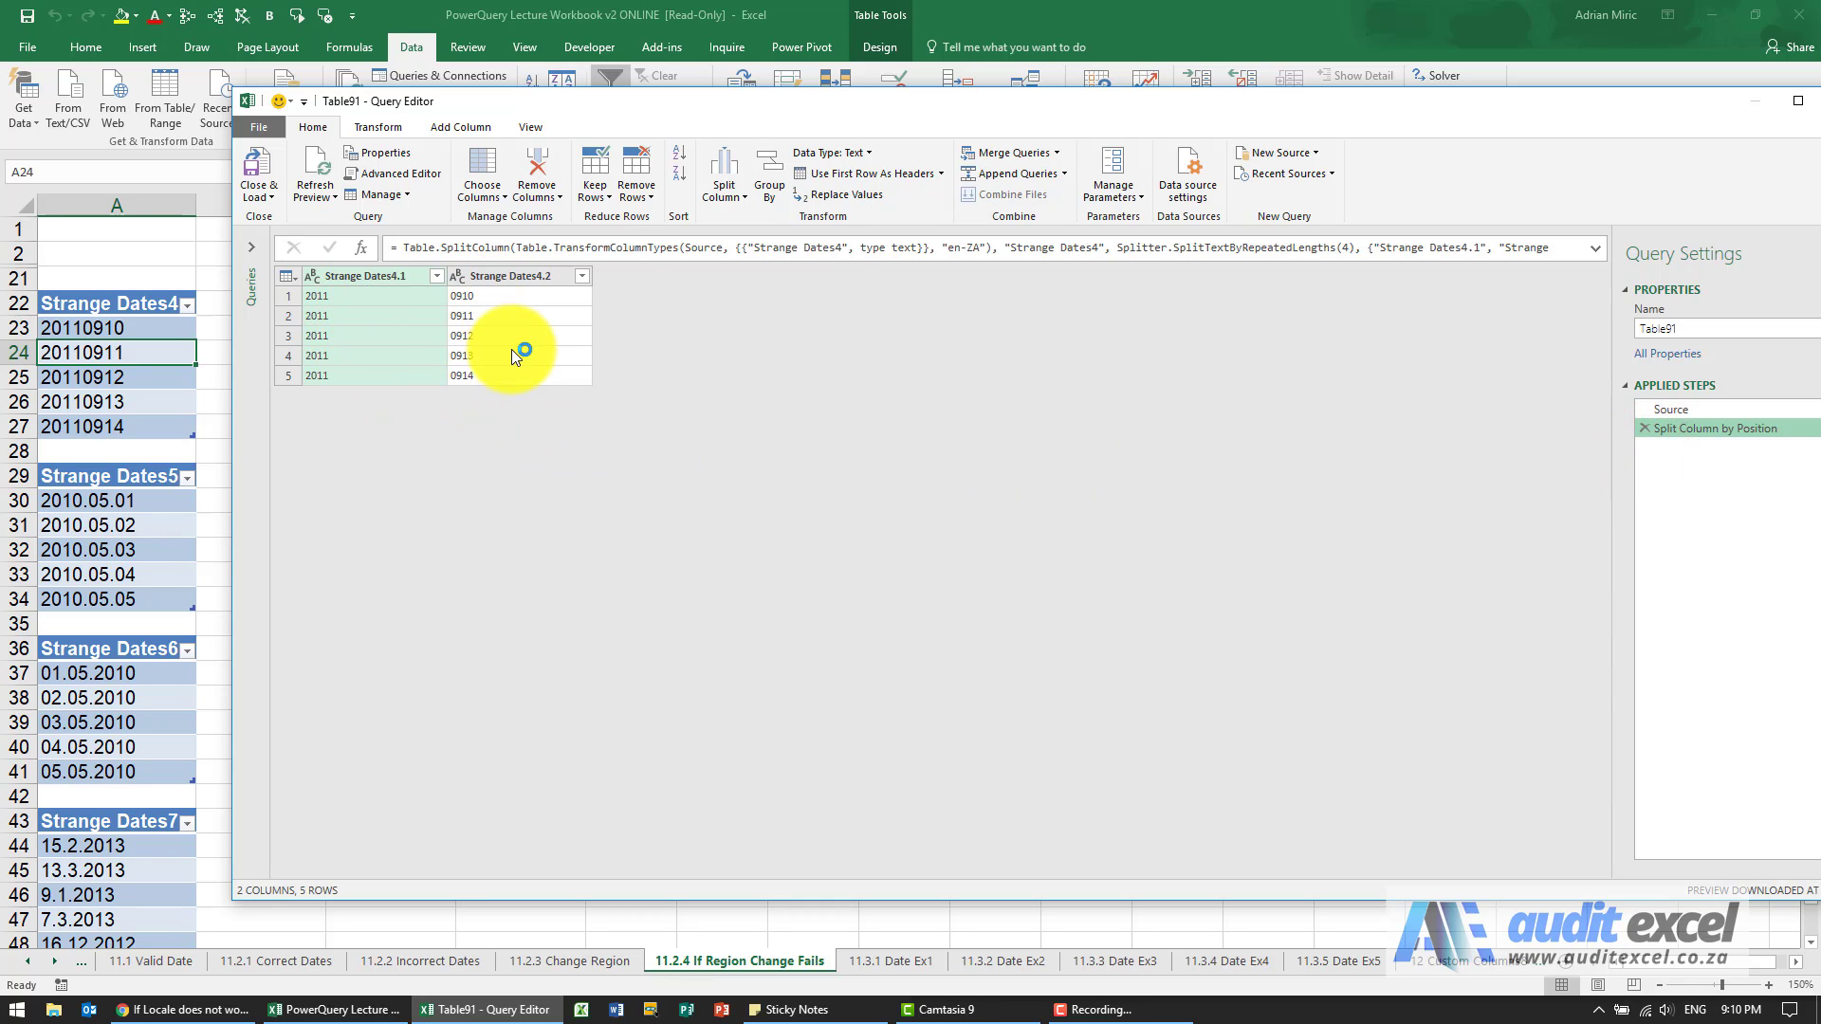
- Split Strange Dates4.2 every 2 characters into month (9) and day (10–14) columns
click(506, 277)
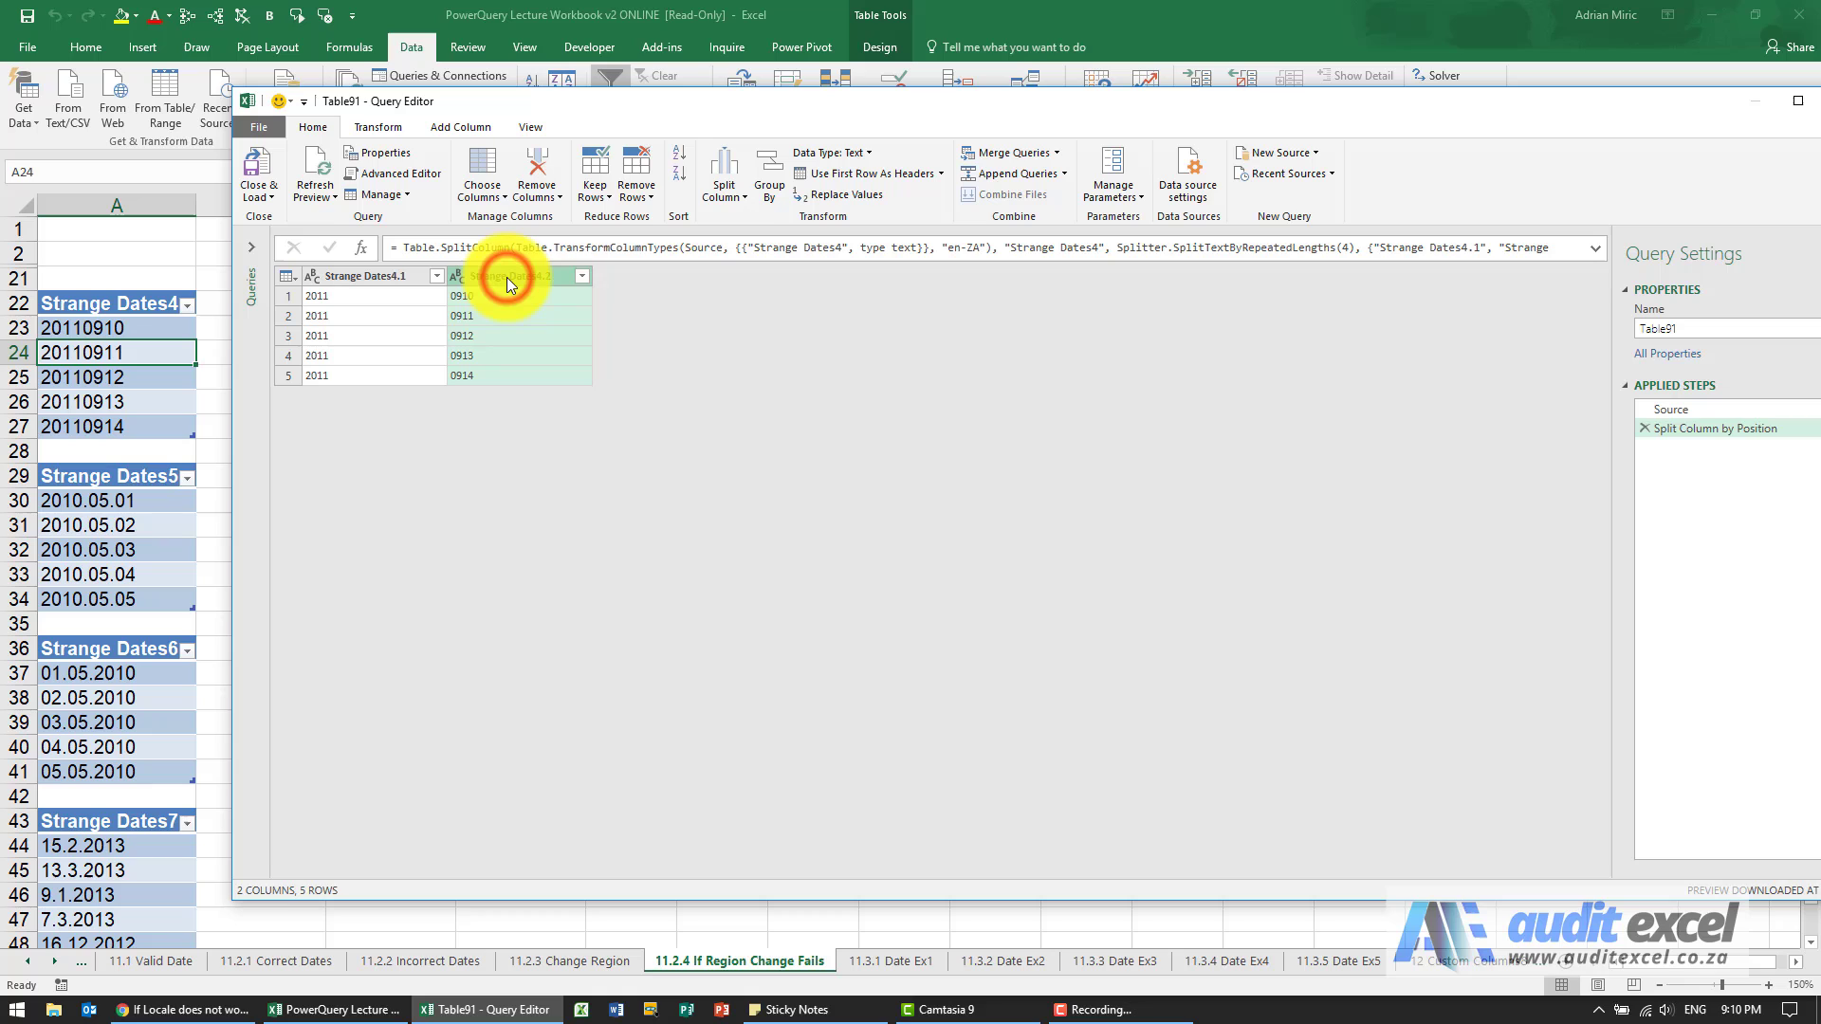
click(730, 195)
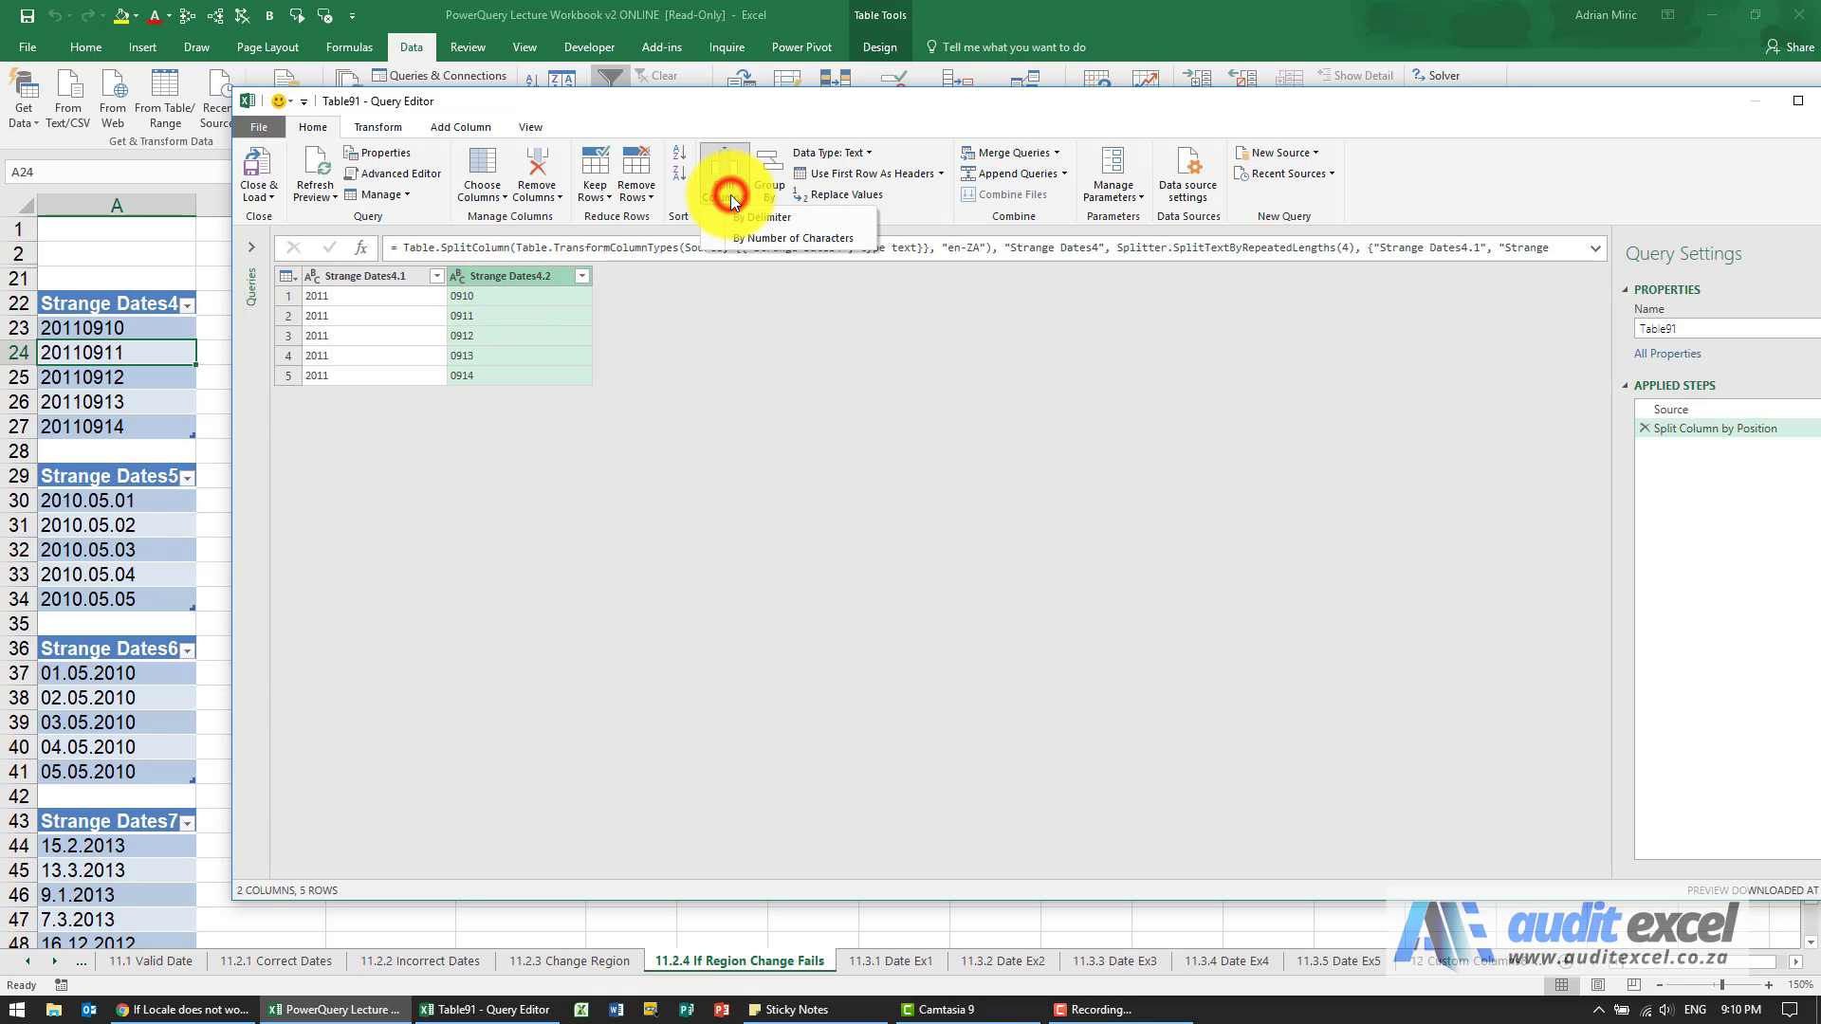
click(741, 237)
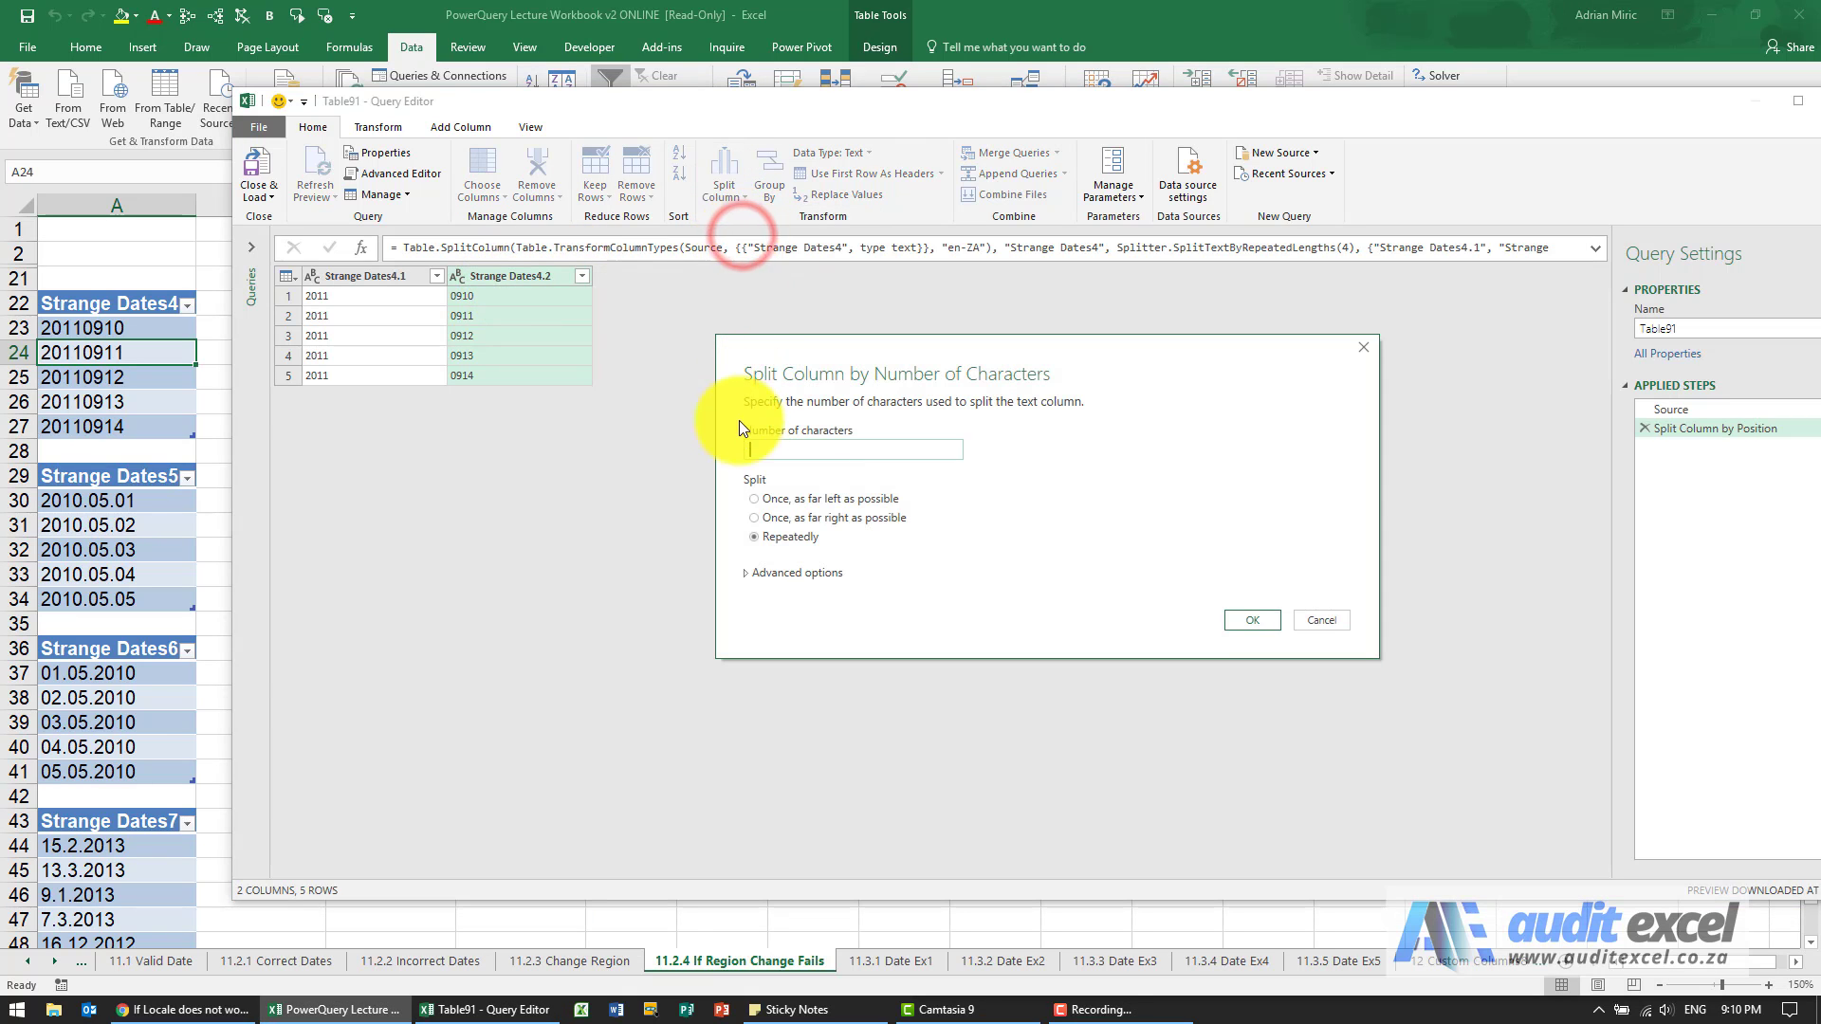
click(759, 454)
text(2)
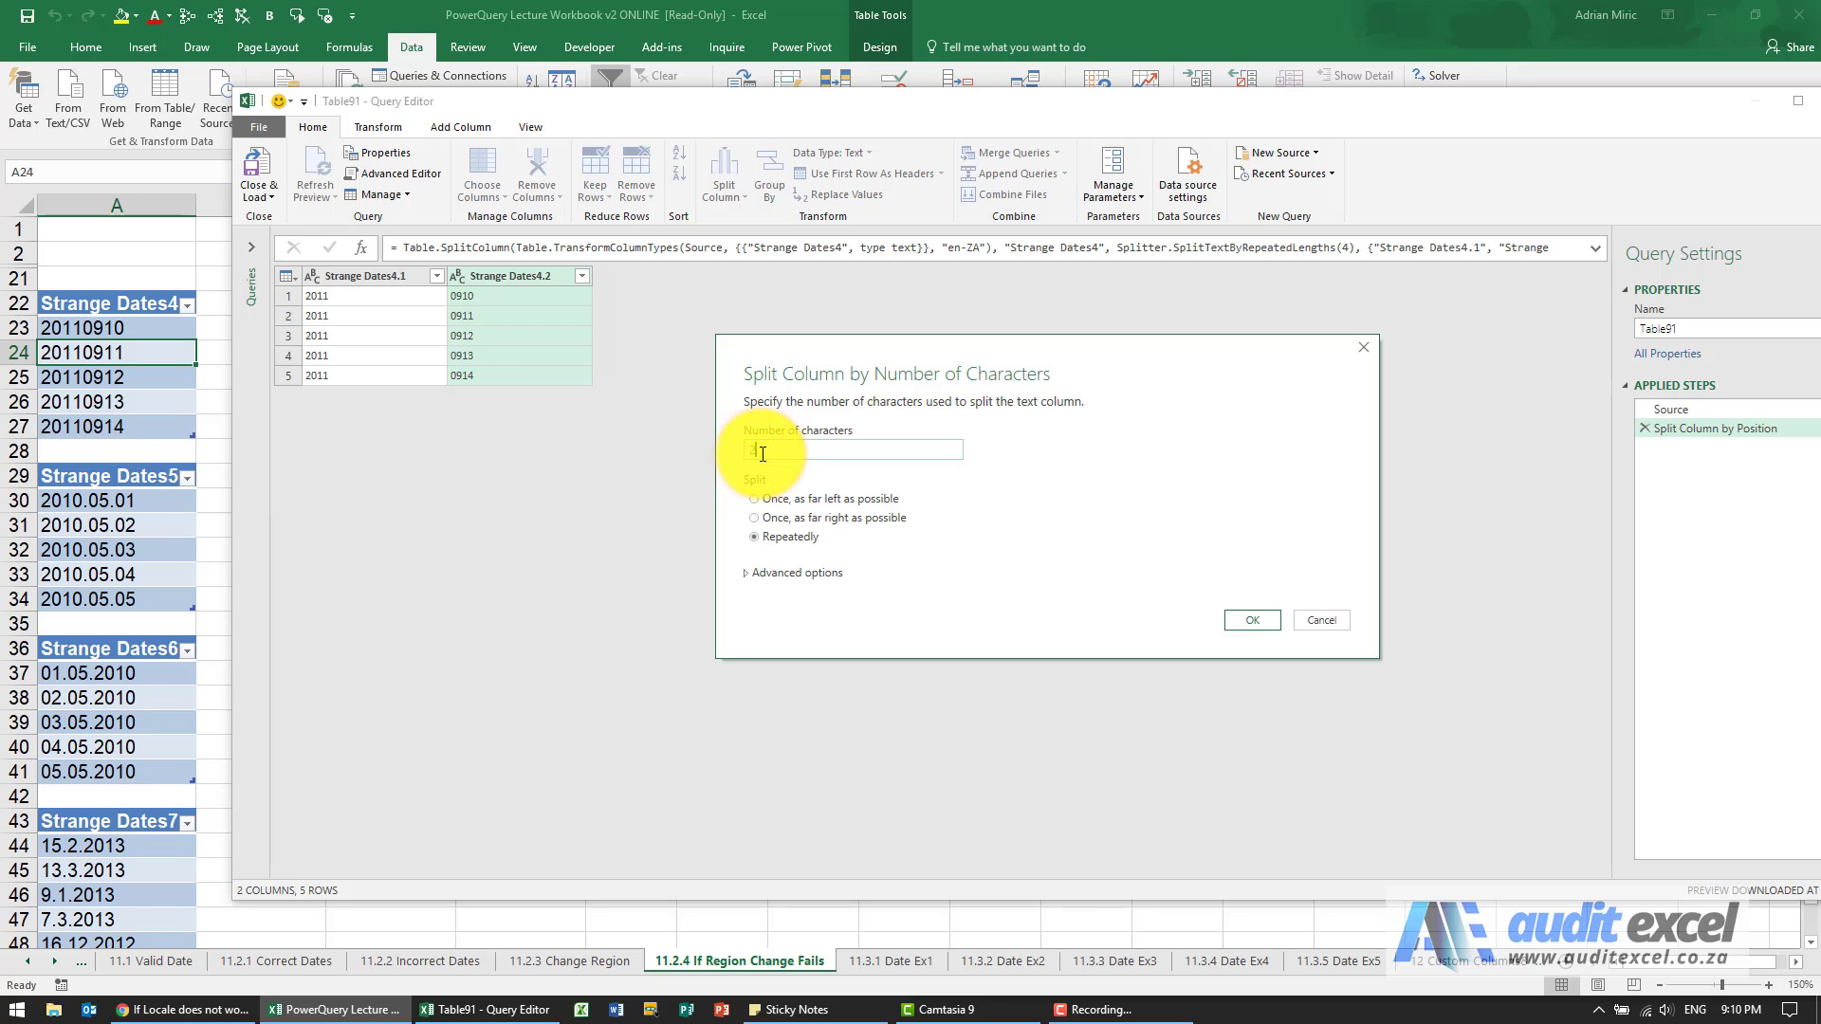
click(1235, 615)
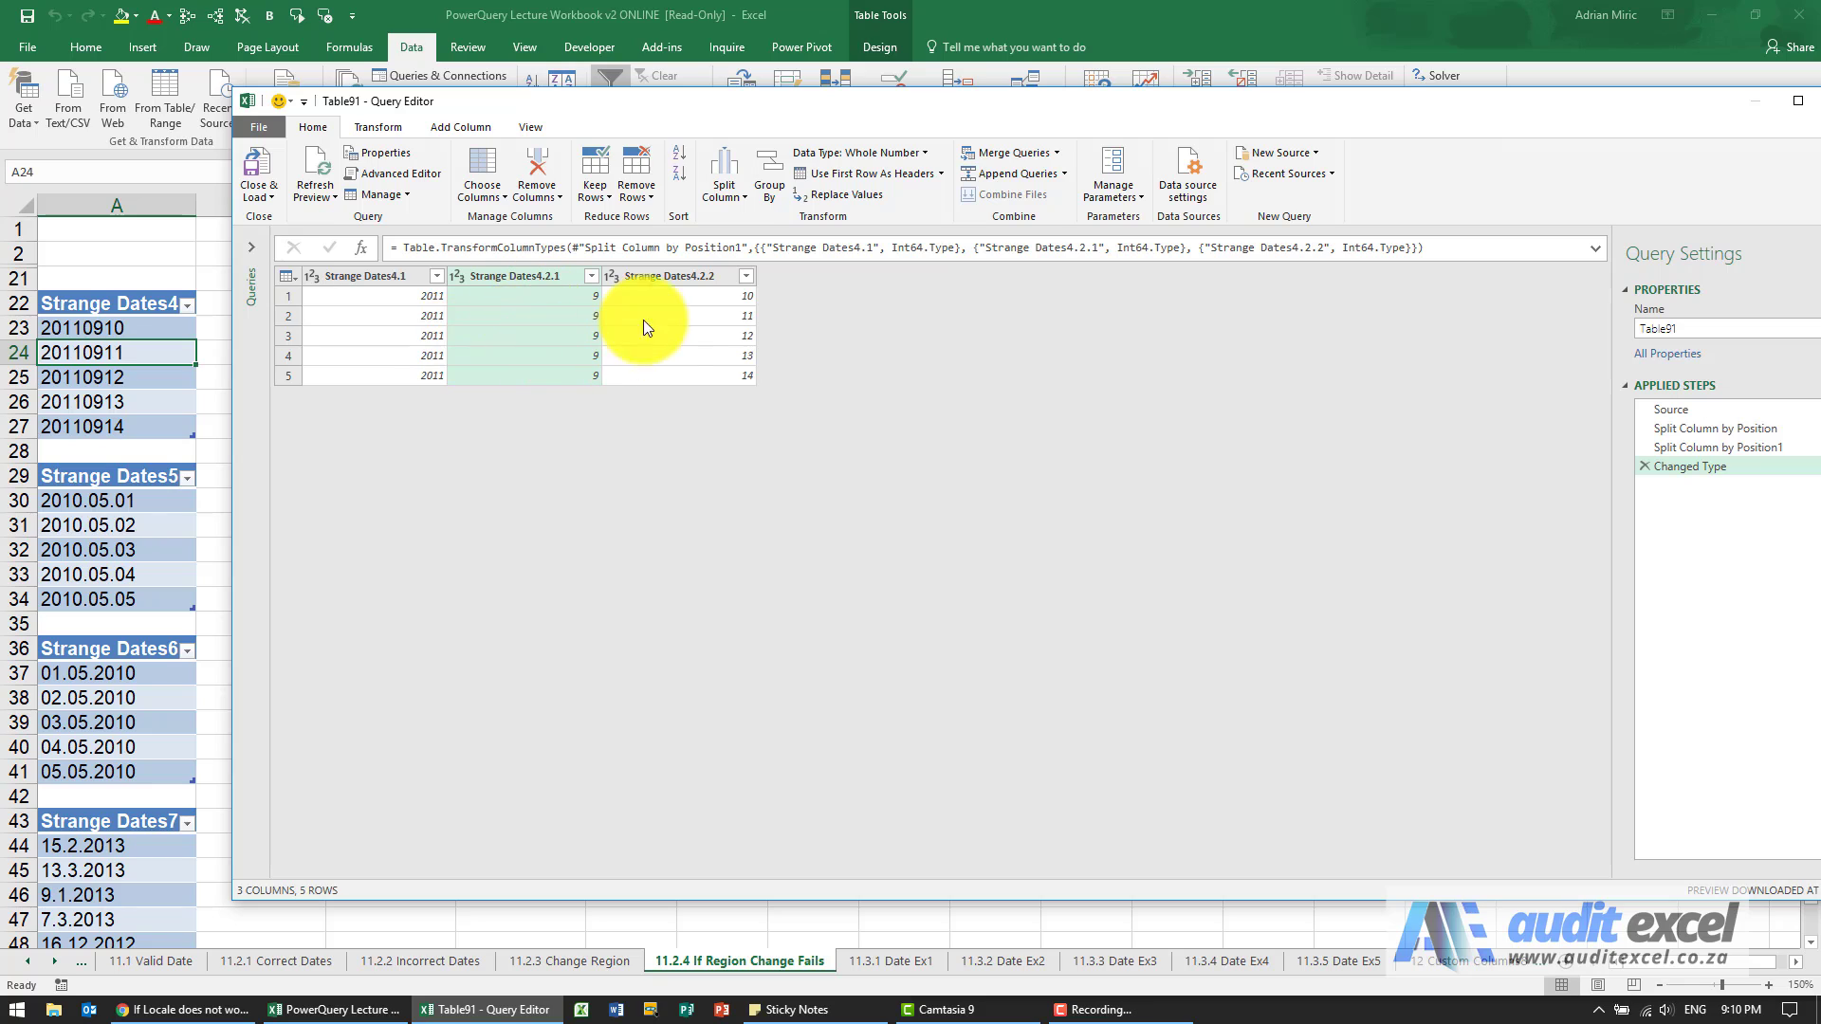
- Rename Strange Dates4.1, Strange Dates4.2.1 and Strange Dates4.2.2 to Year, Month and Day
click(379, 274)
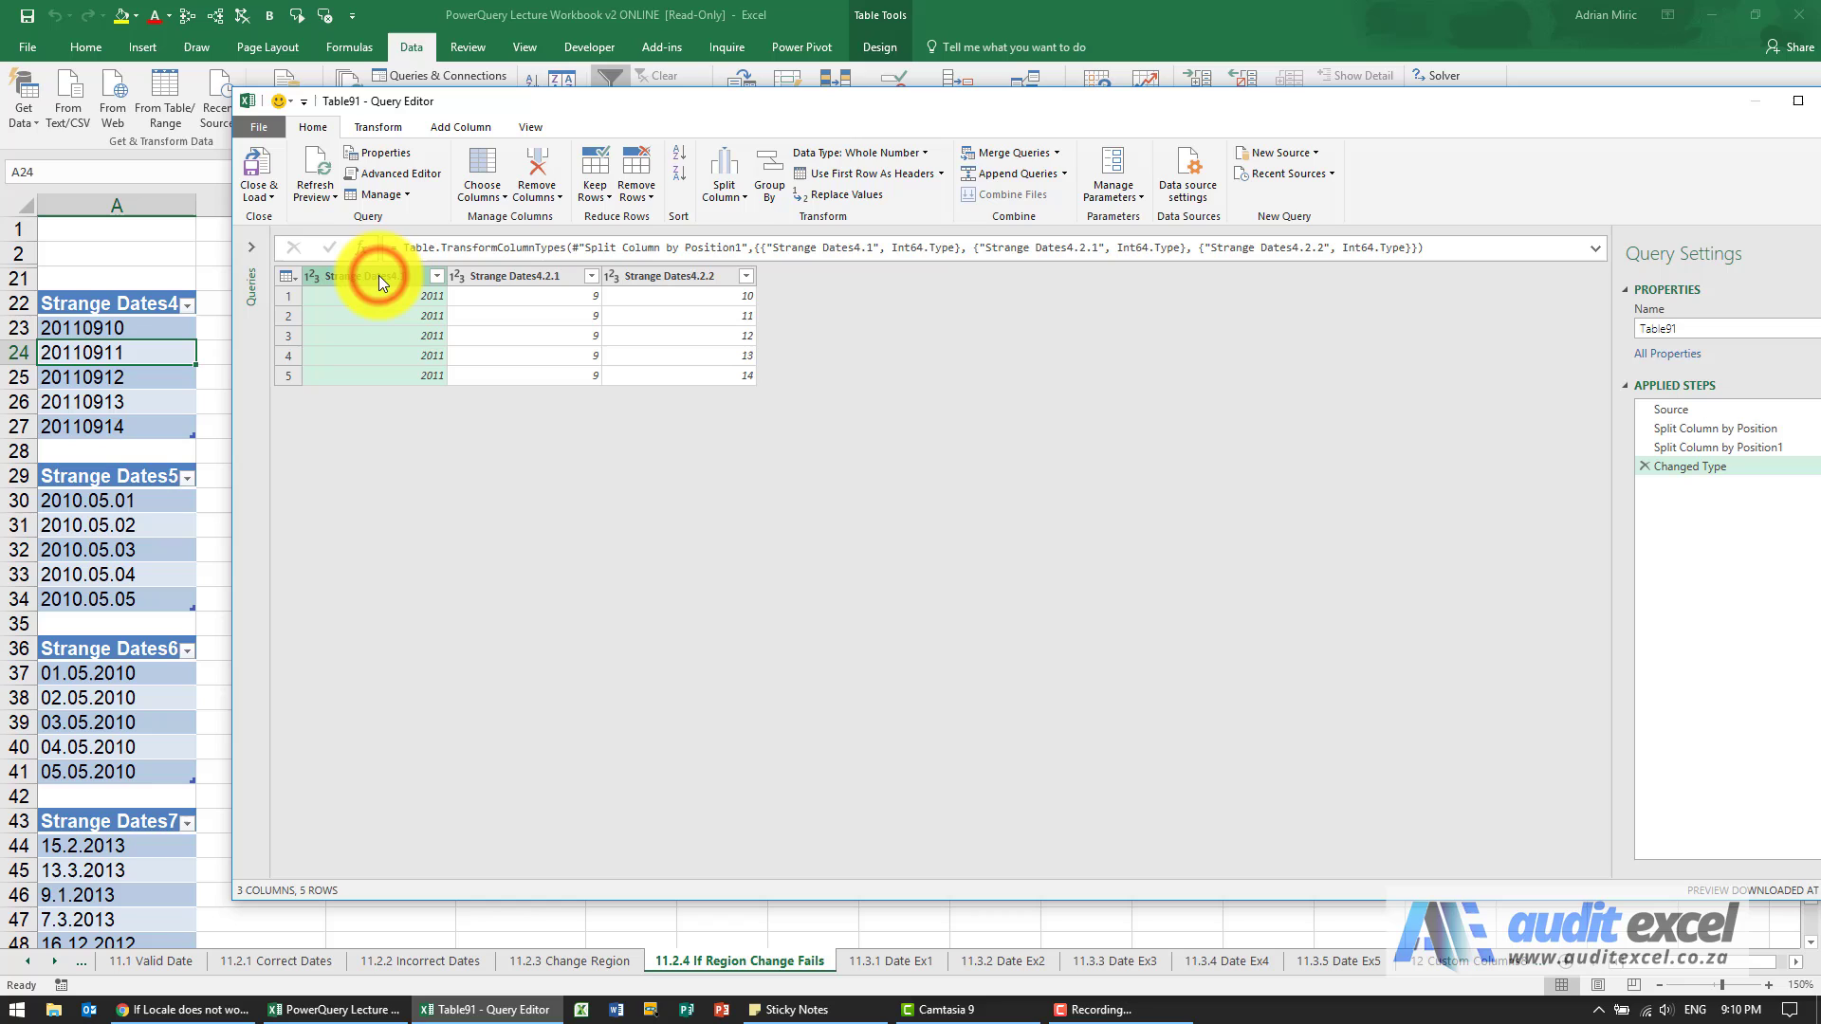
double_click(379, 275)
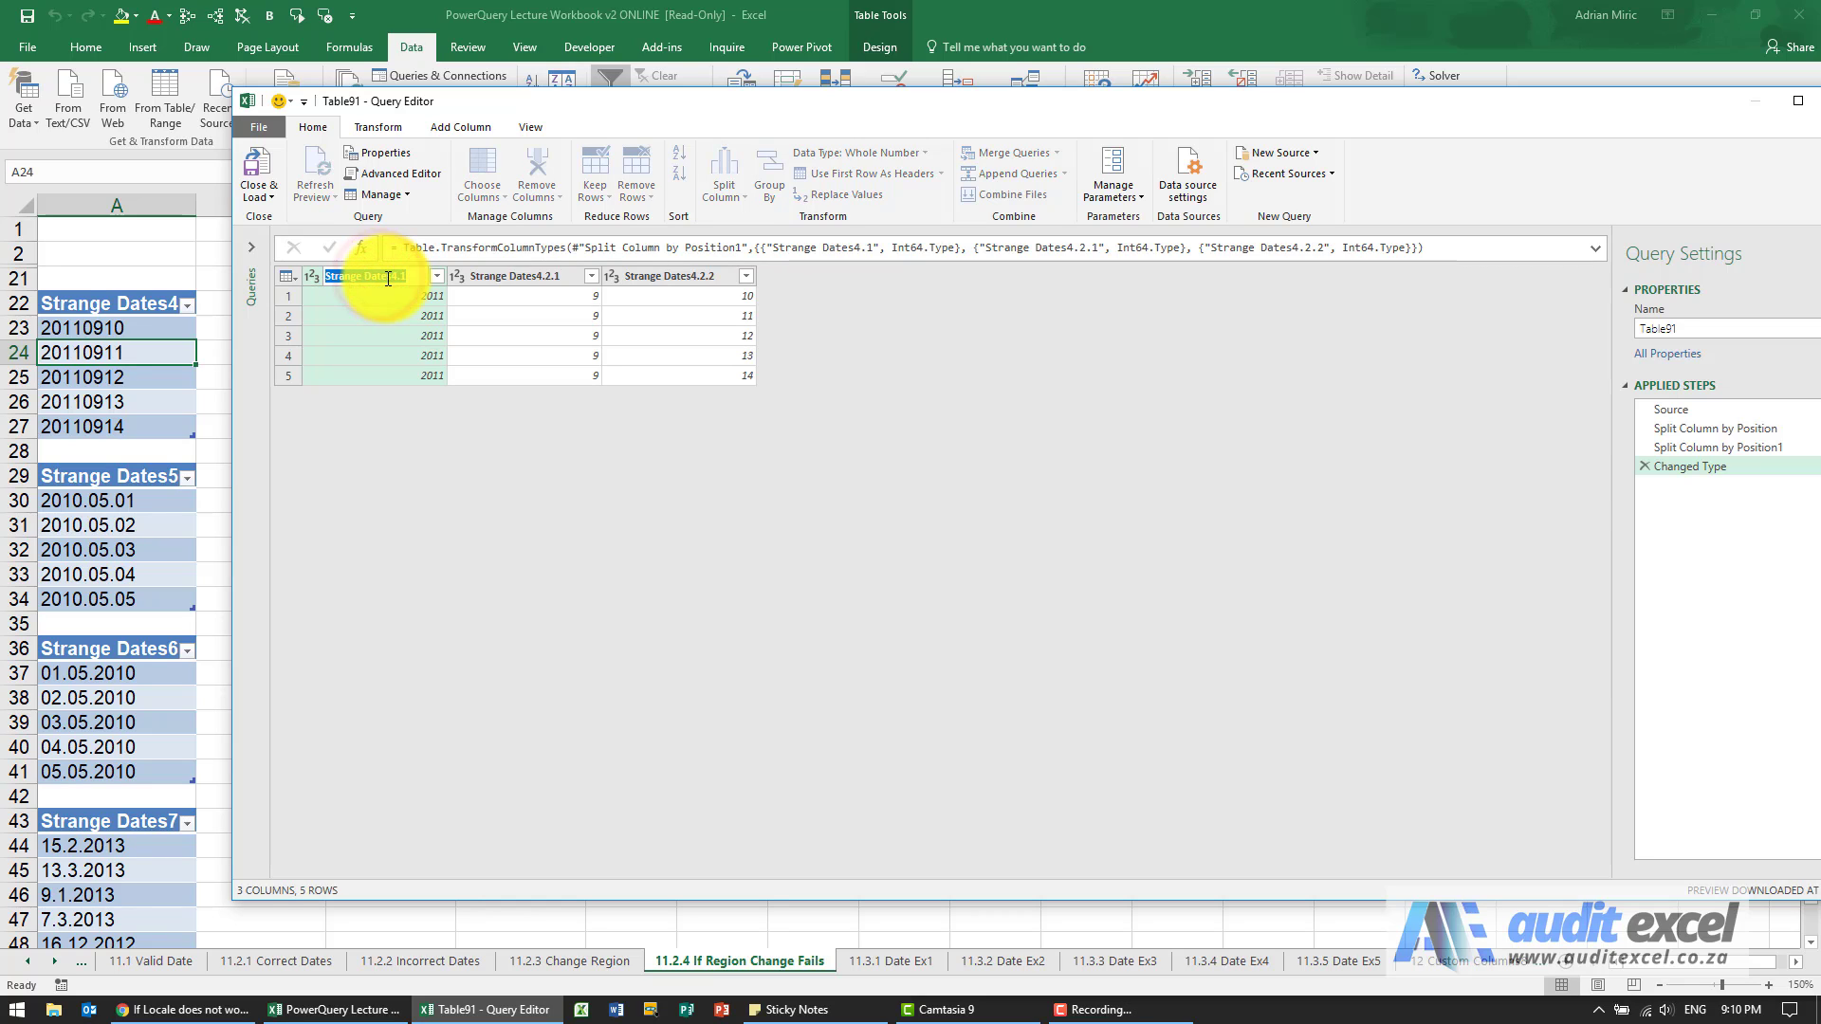
text(Year)
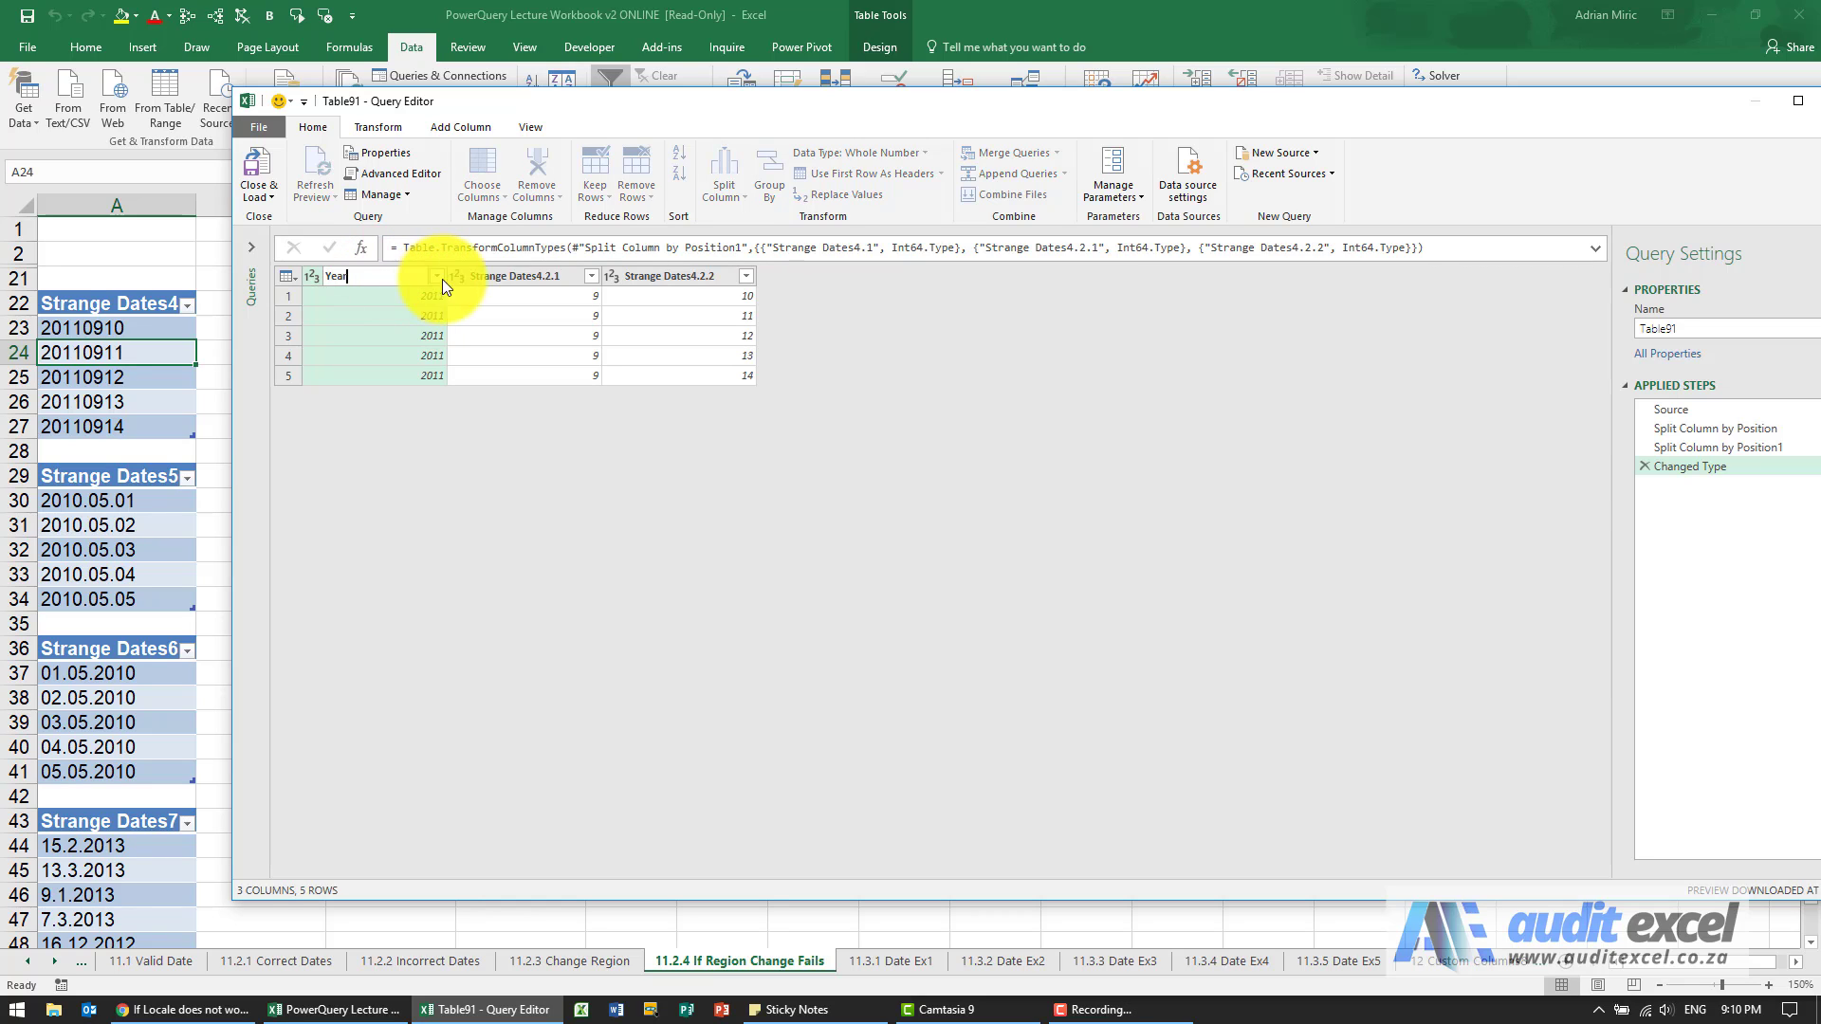
key(Return)
double_click(478, 276)
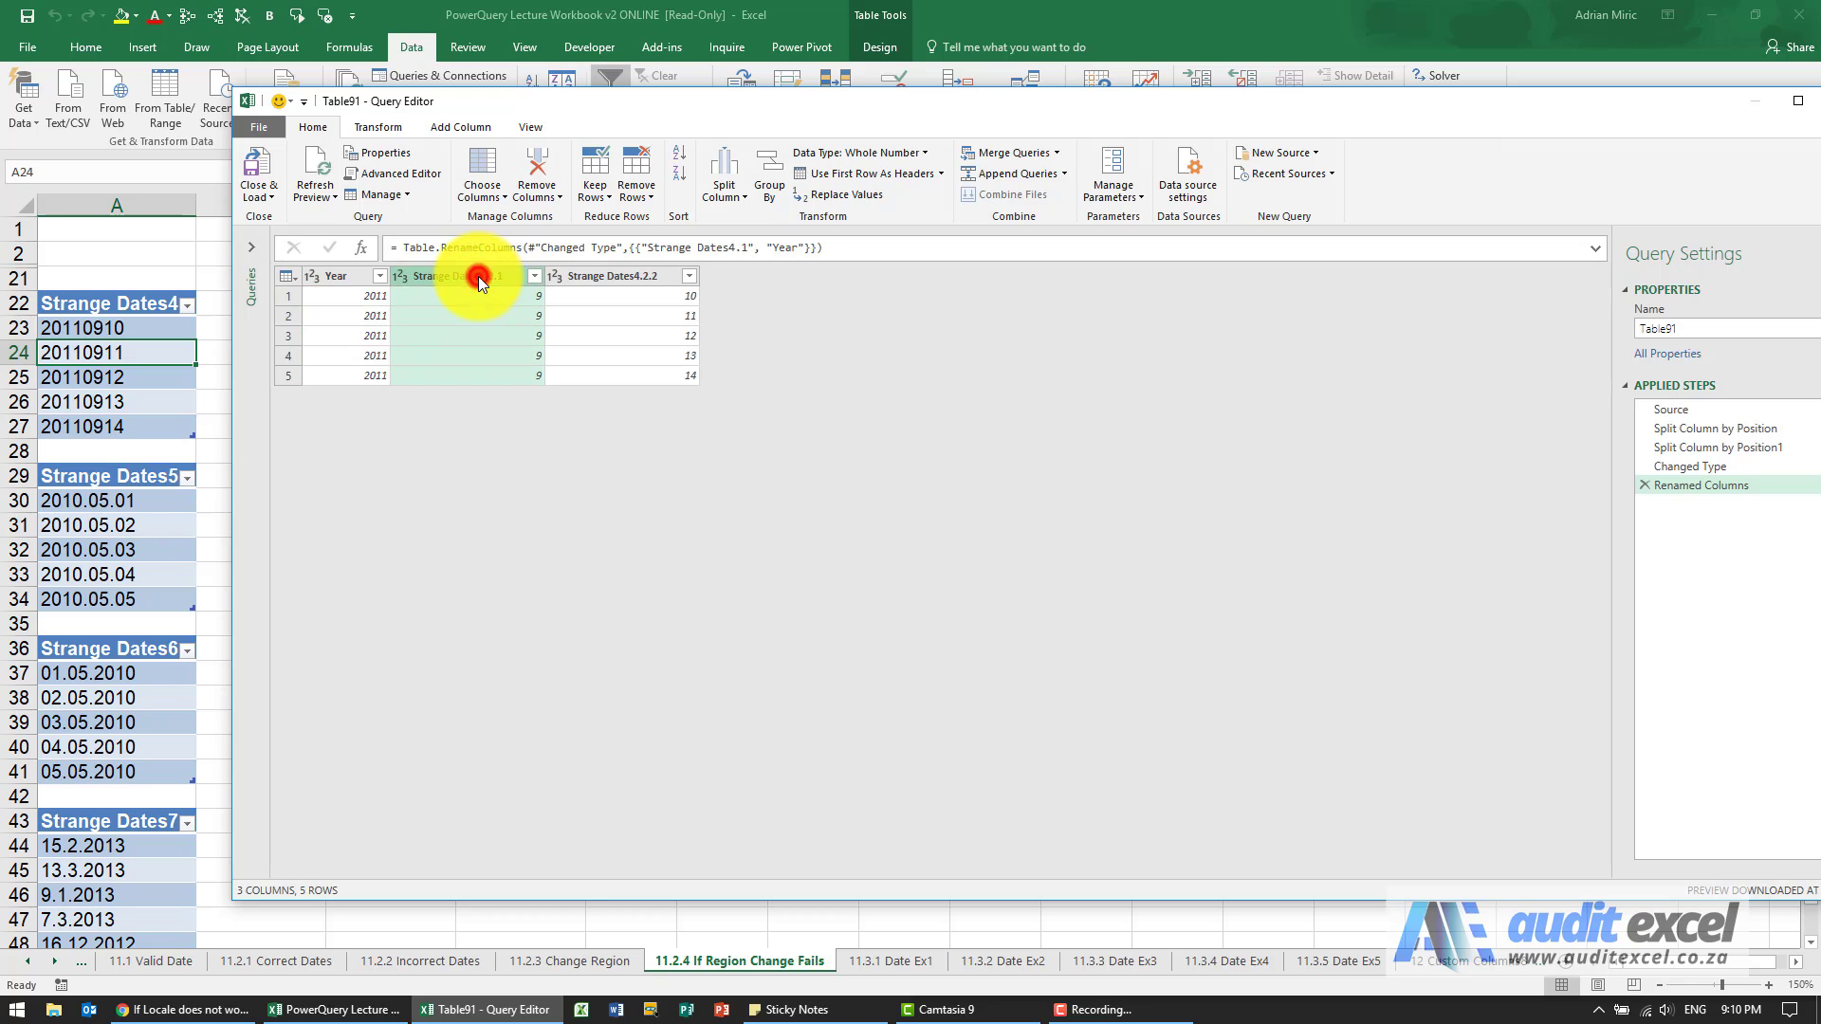
text(M)
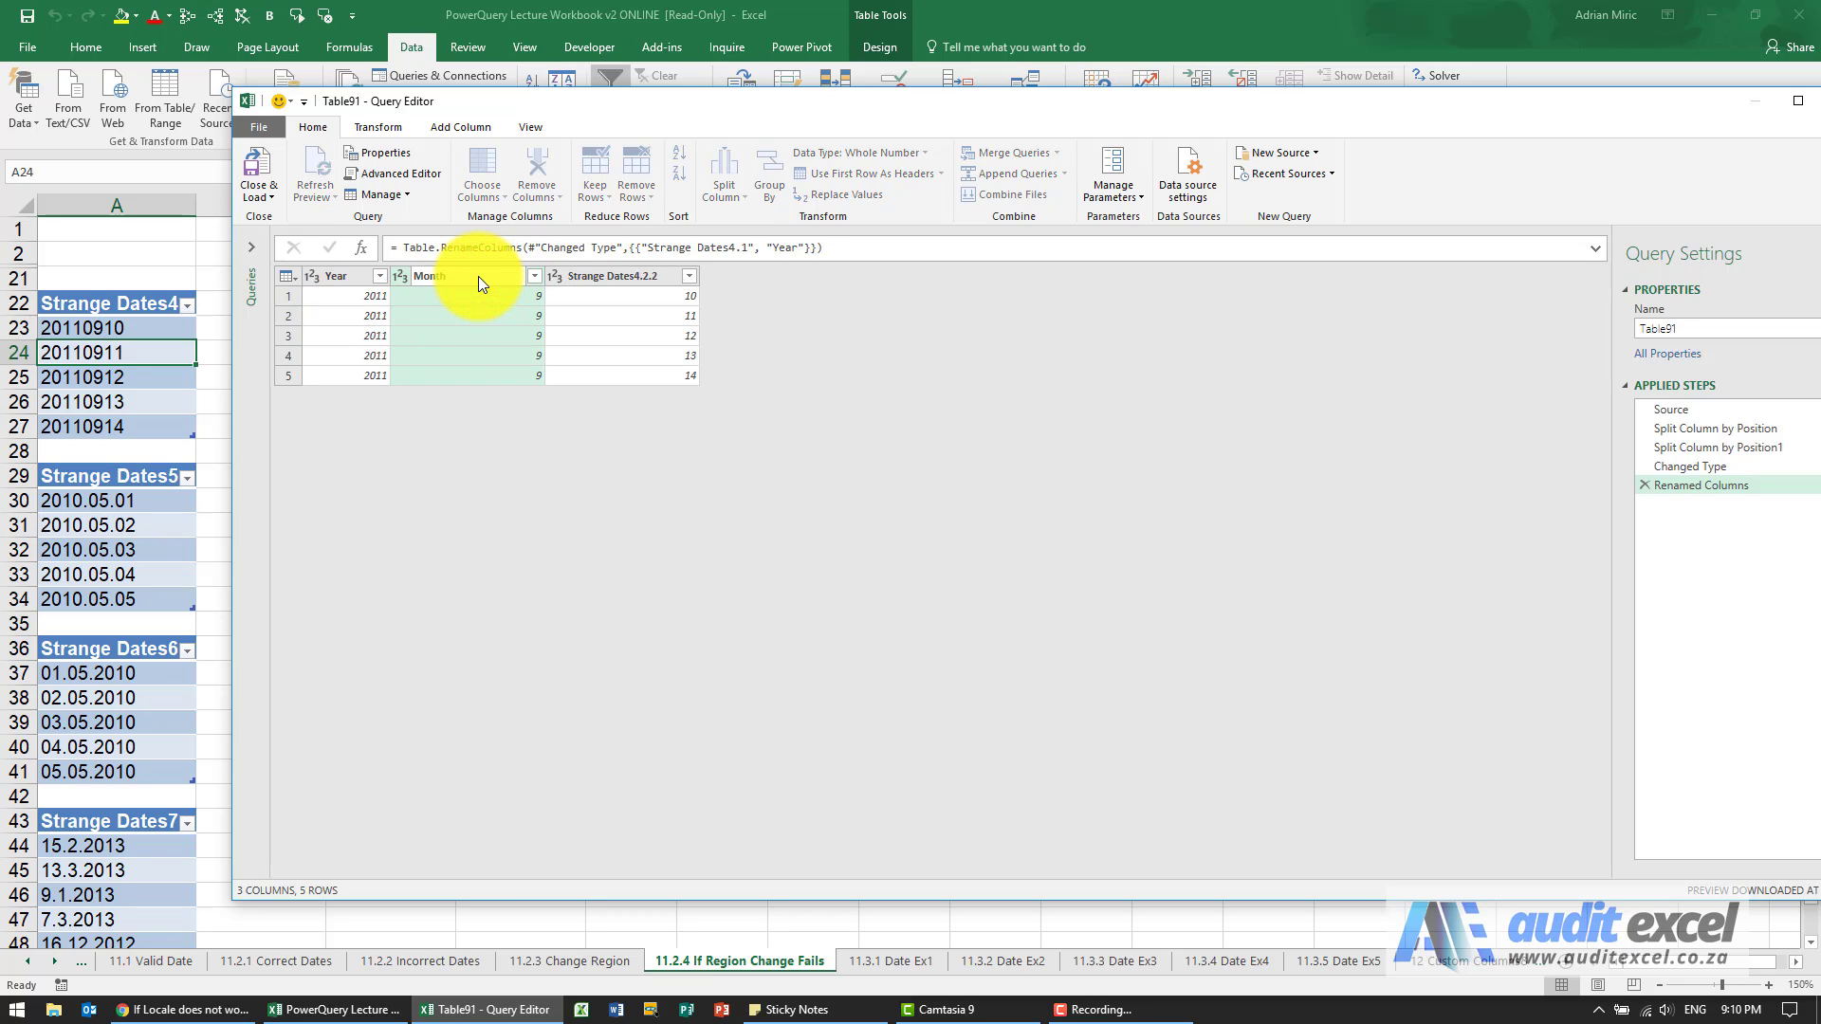
text(onth)
click(615, 275)
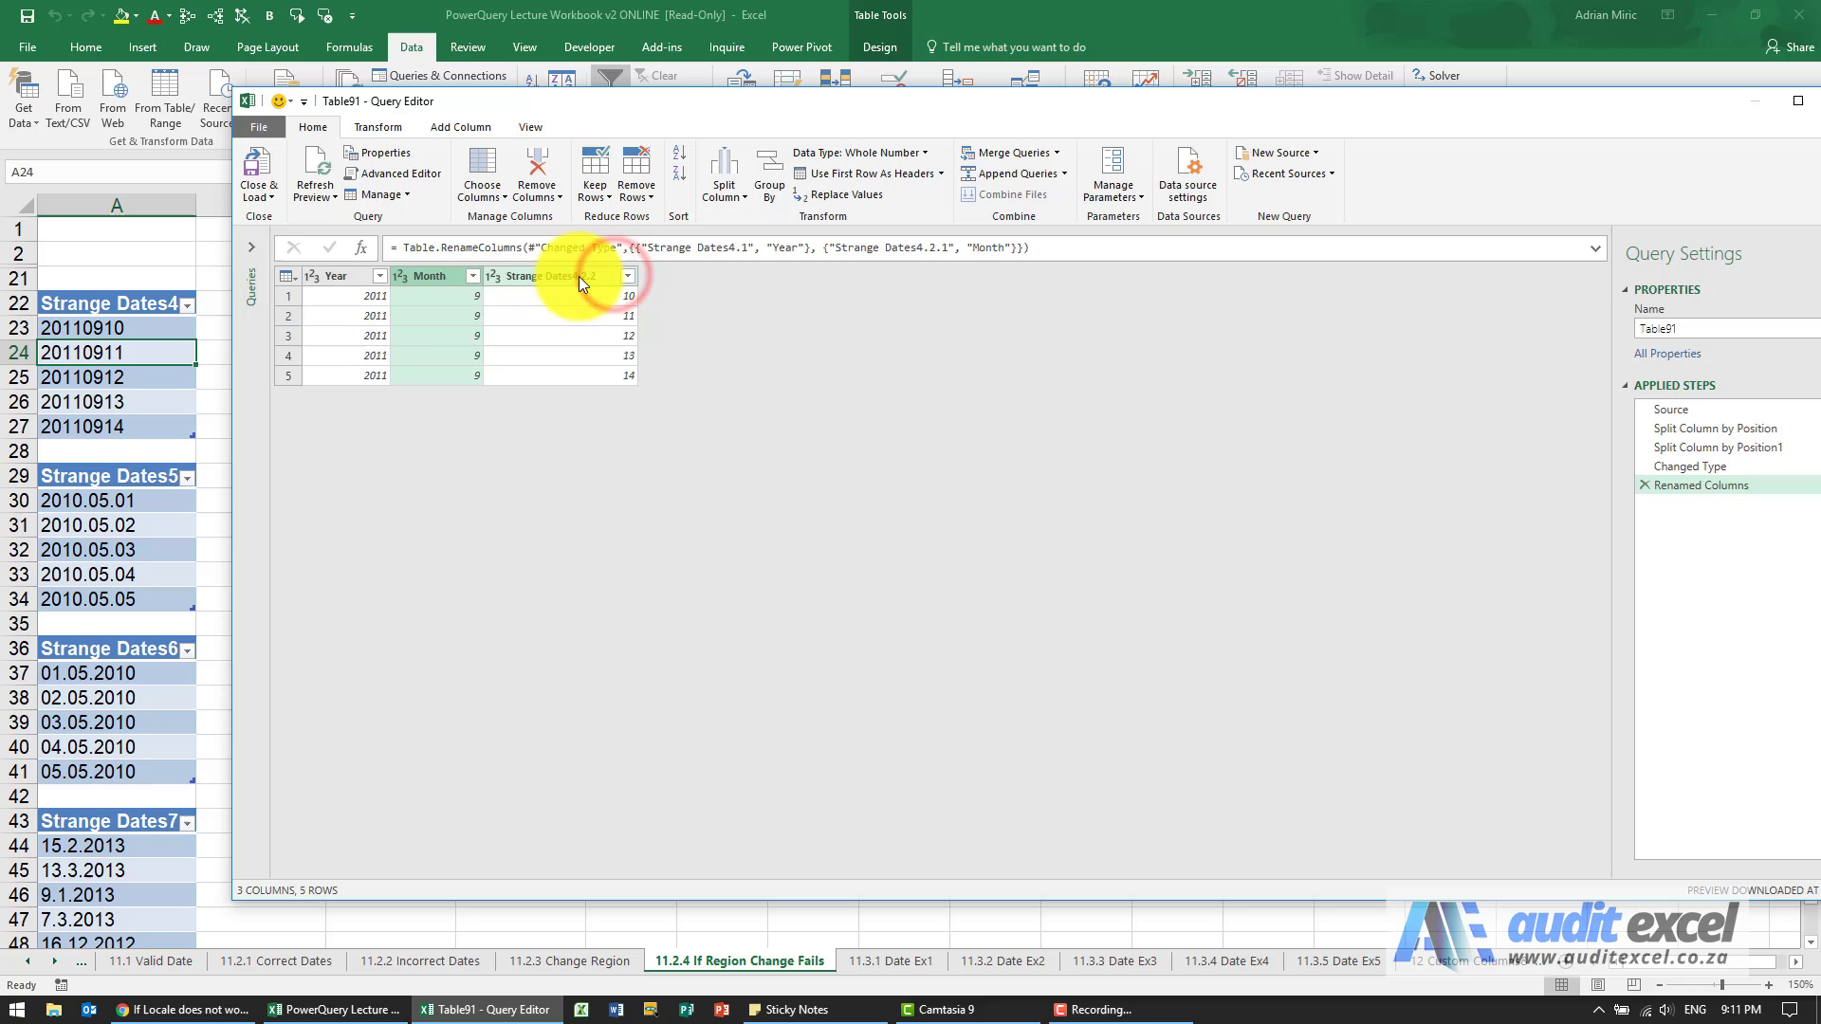
double_click(578, 276)
text(Day)
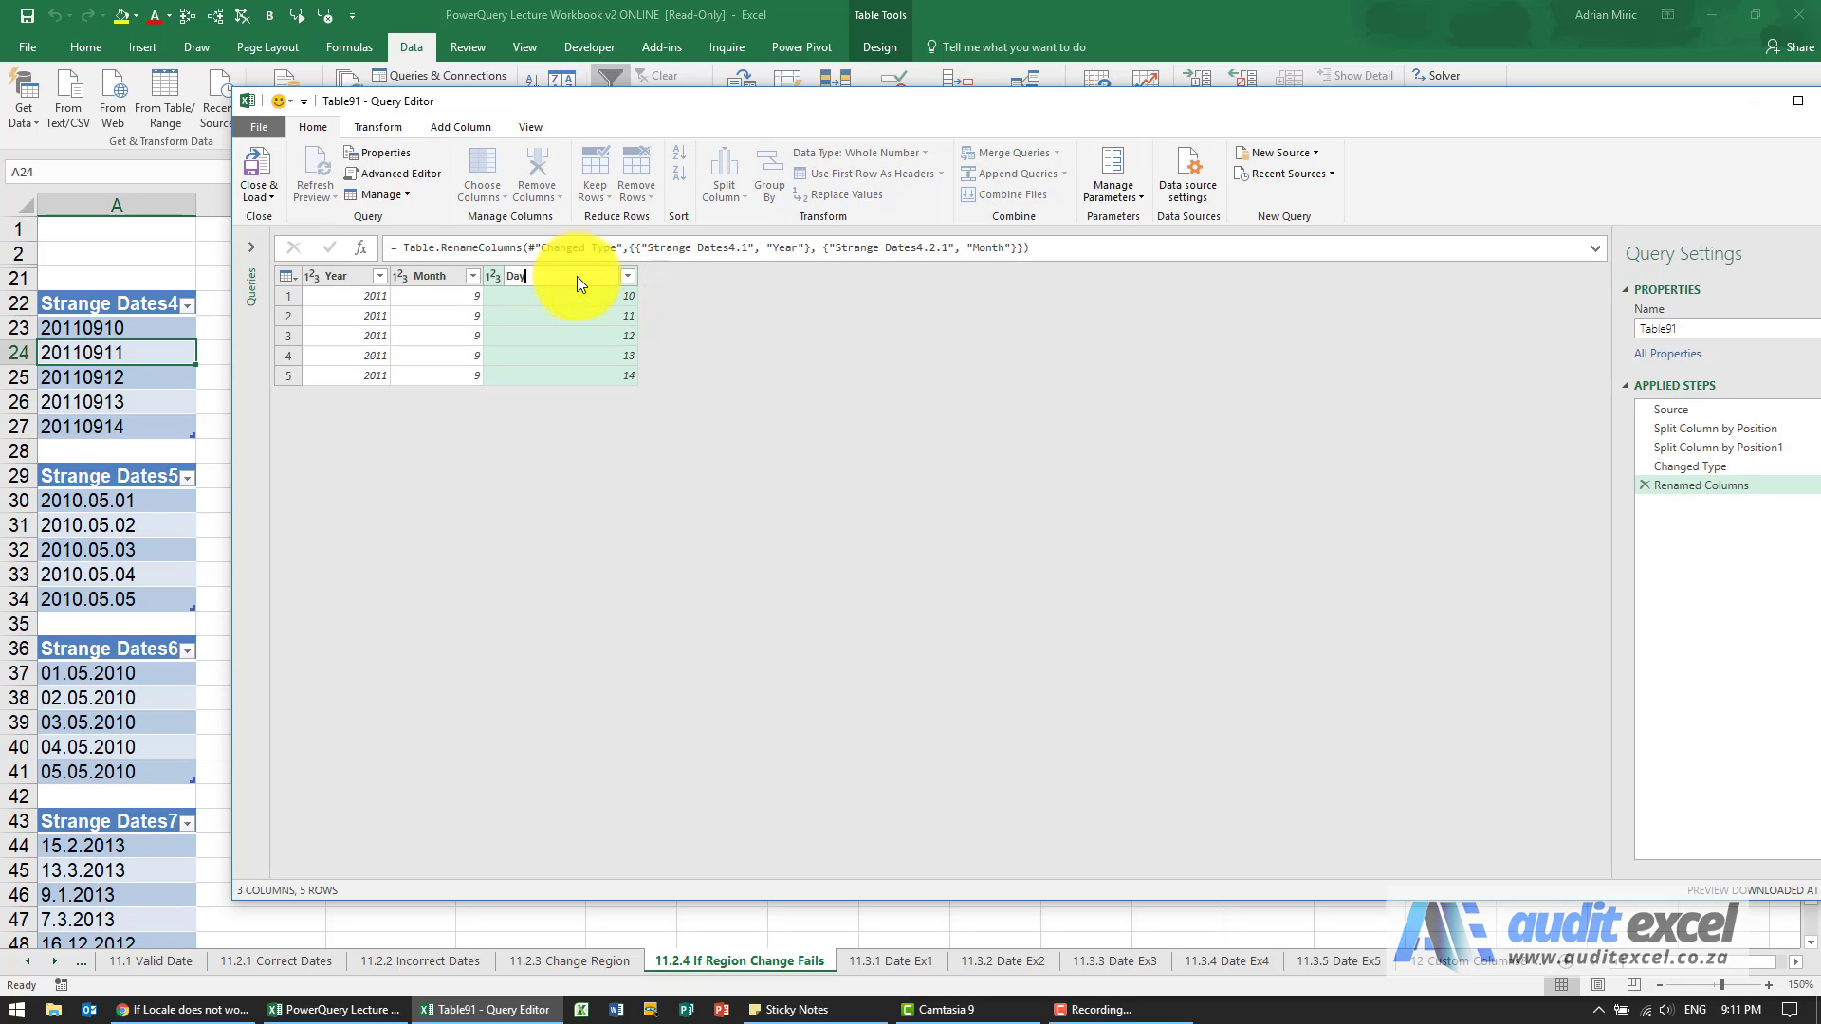
key(Return)
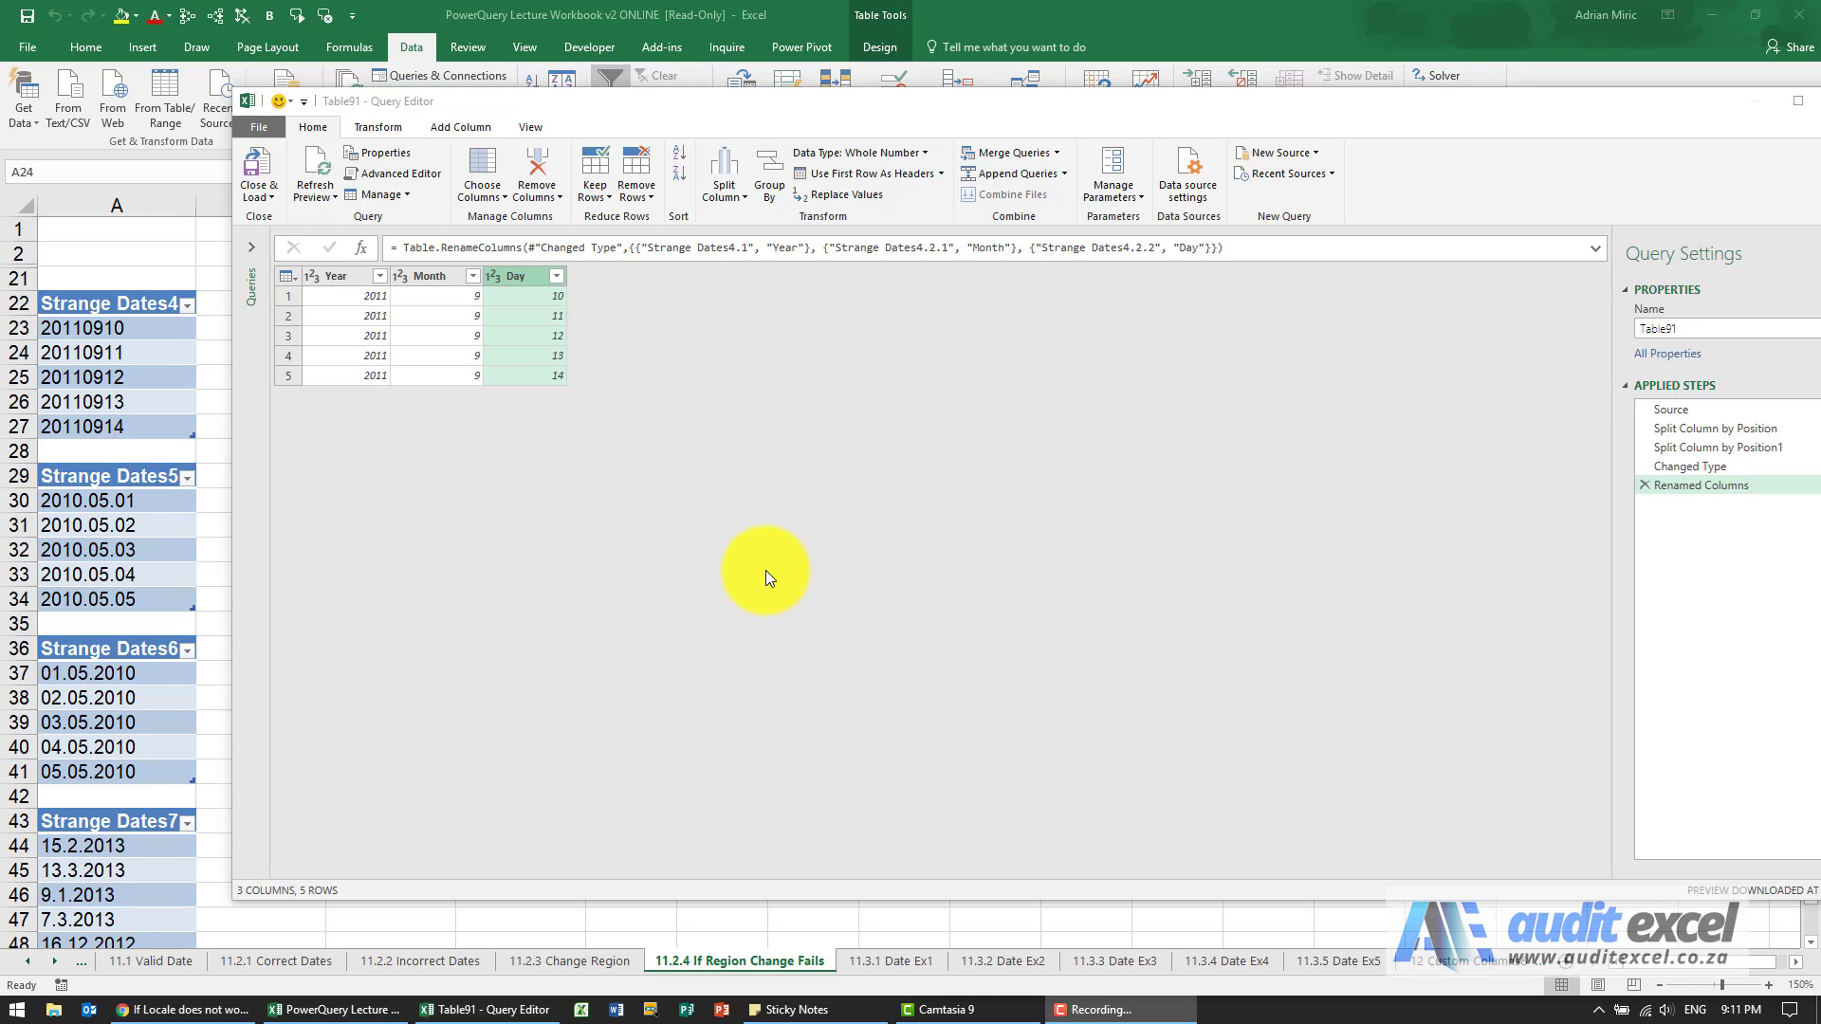
click(764, 569)
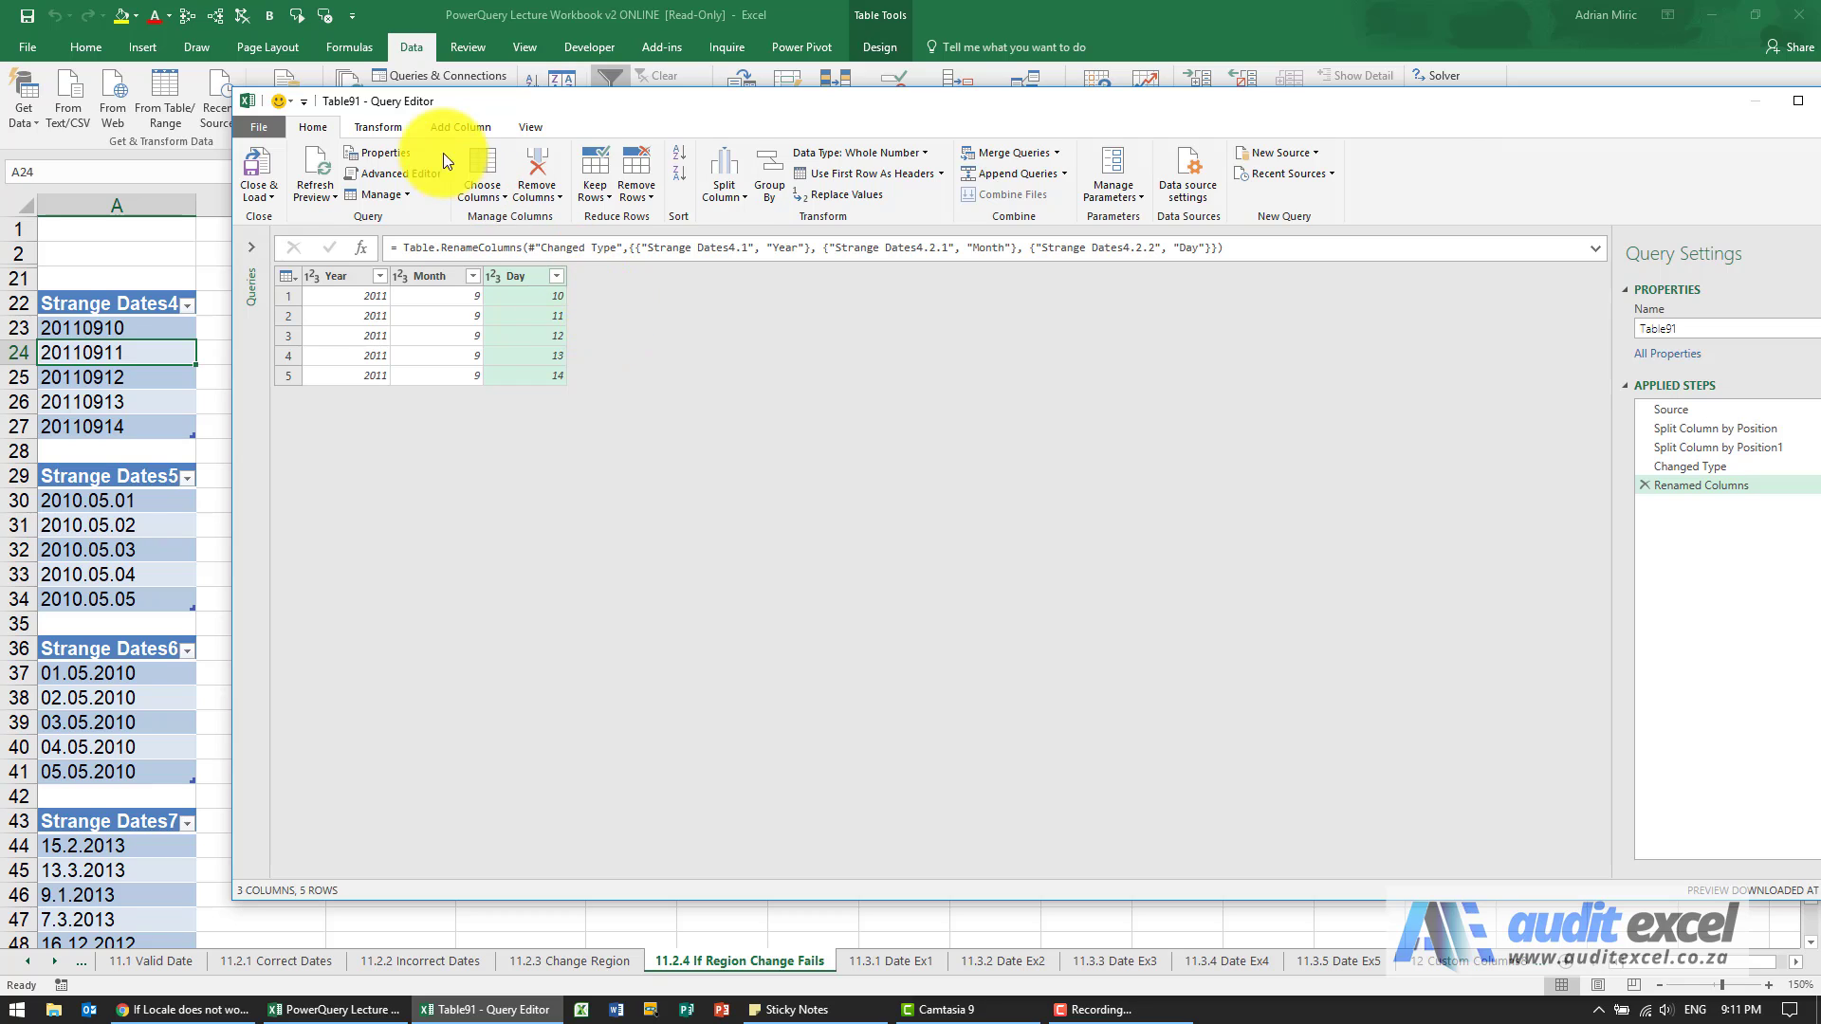
- Start a new custom column from the Add Column commands and name it Date instead of Custom
click(449, 127)
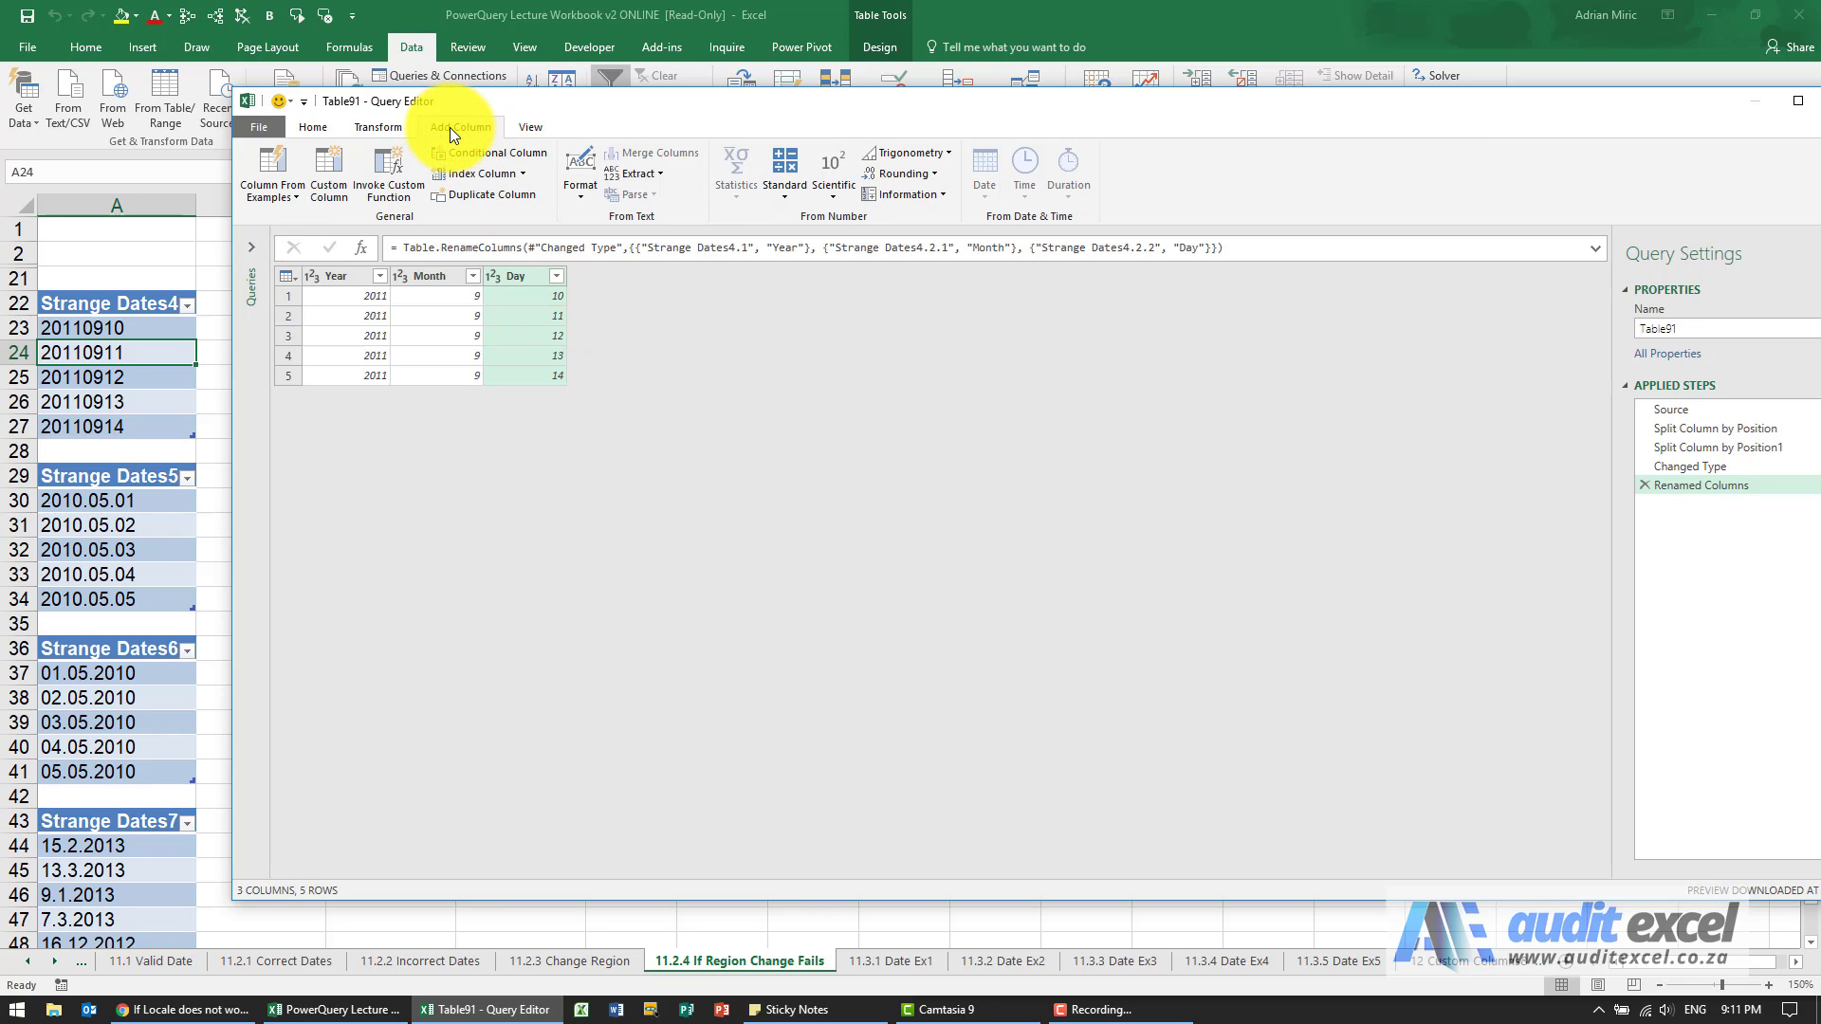
click(328, 187)
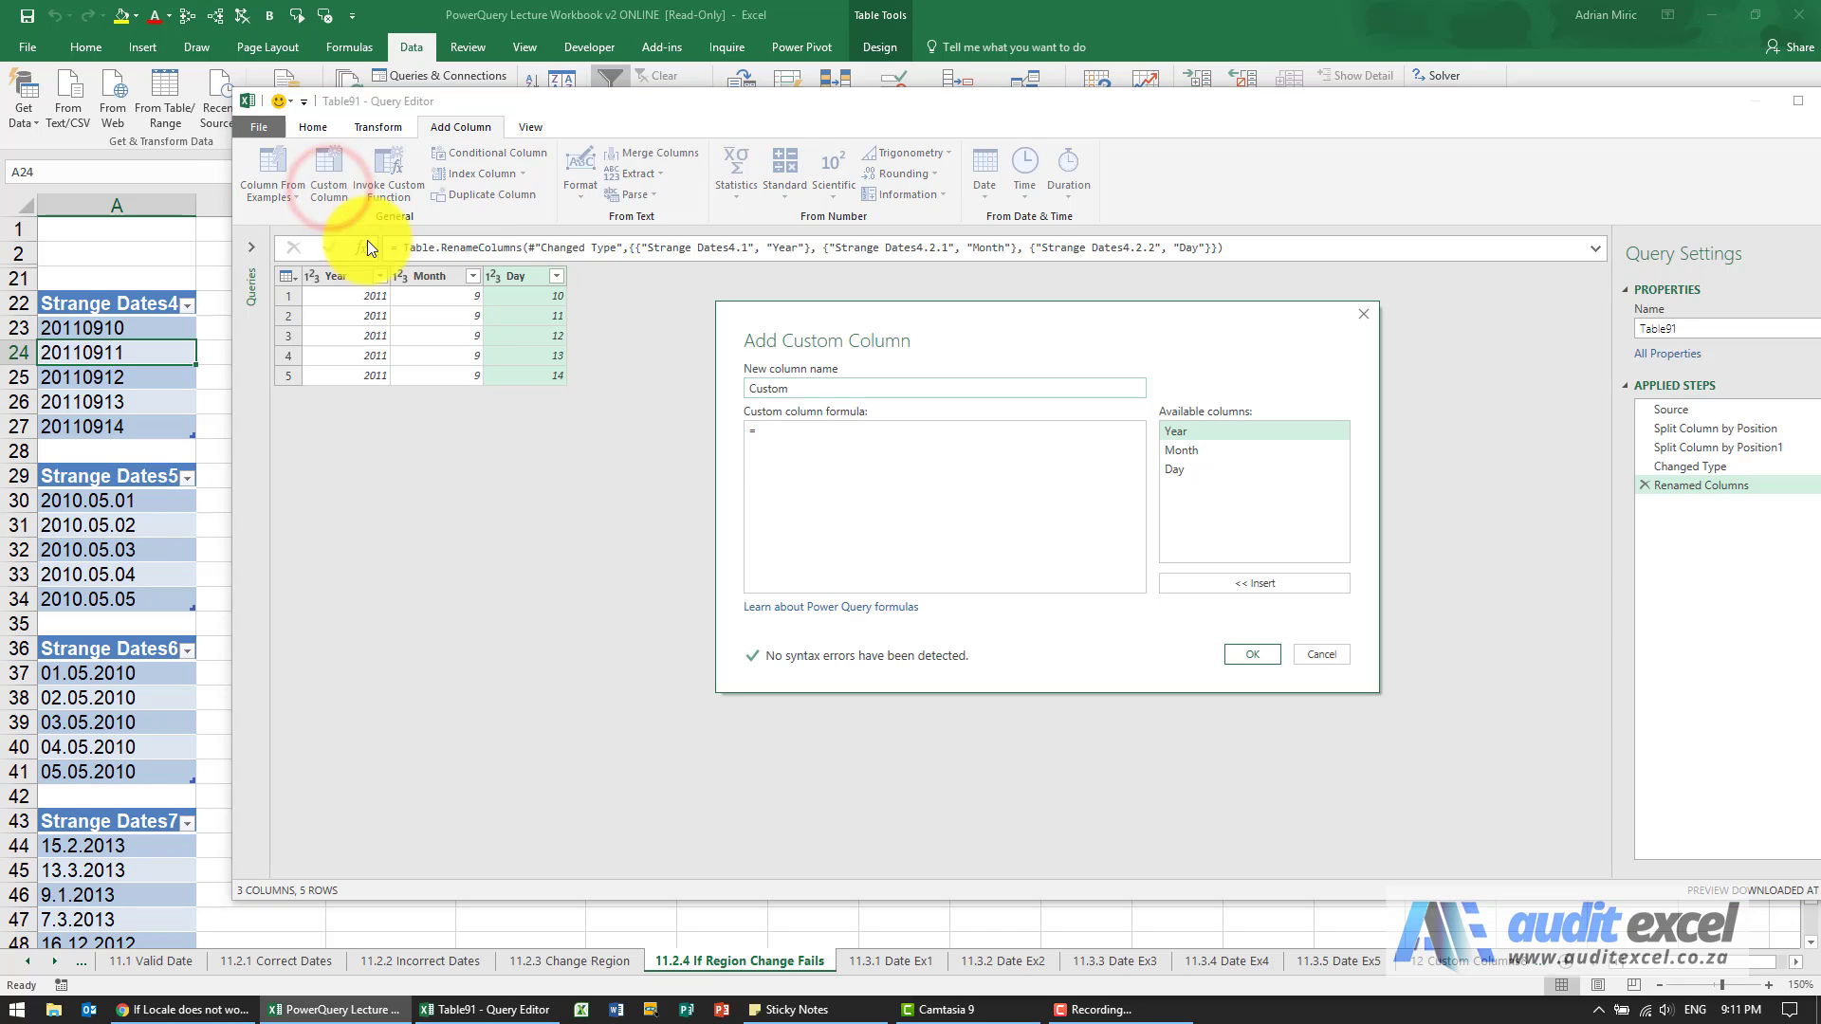
drag(931, 316, 839, 311)
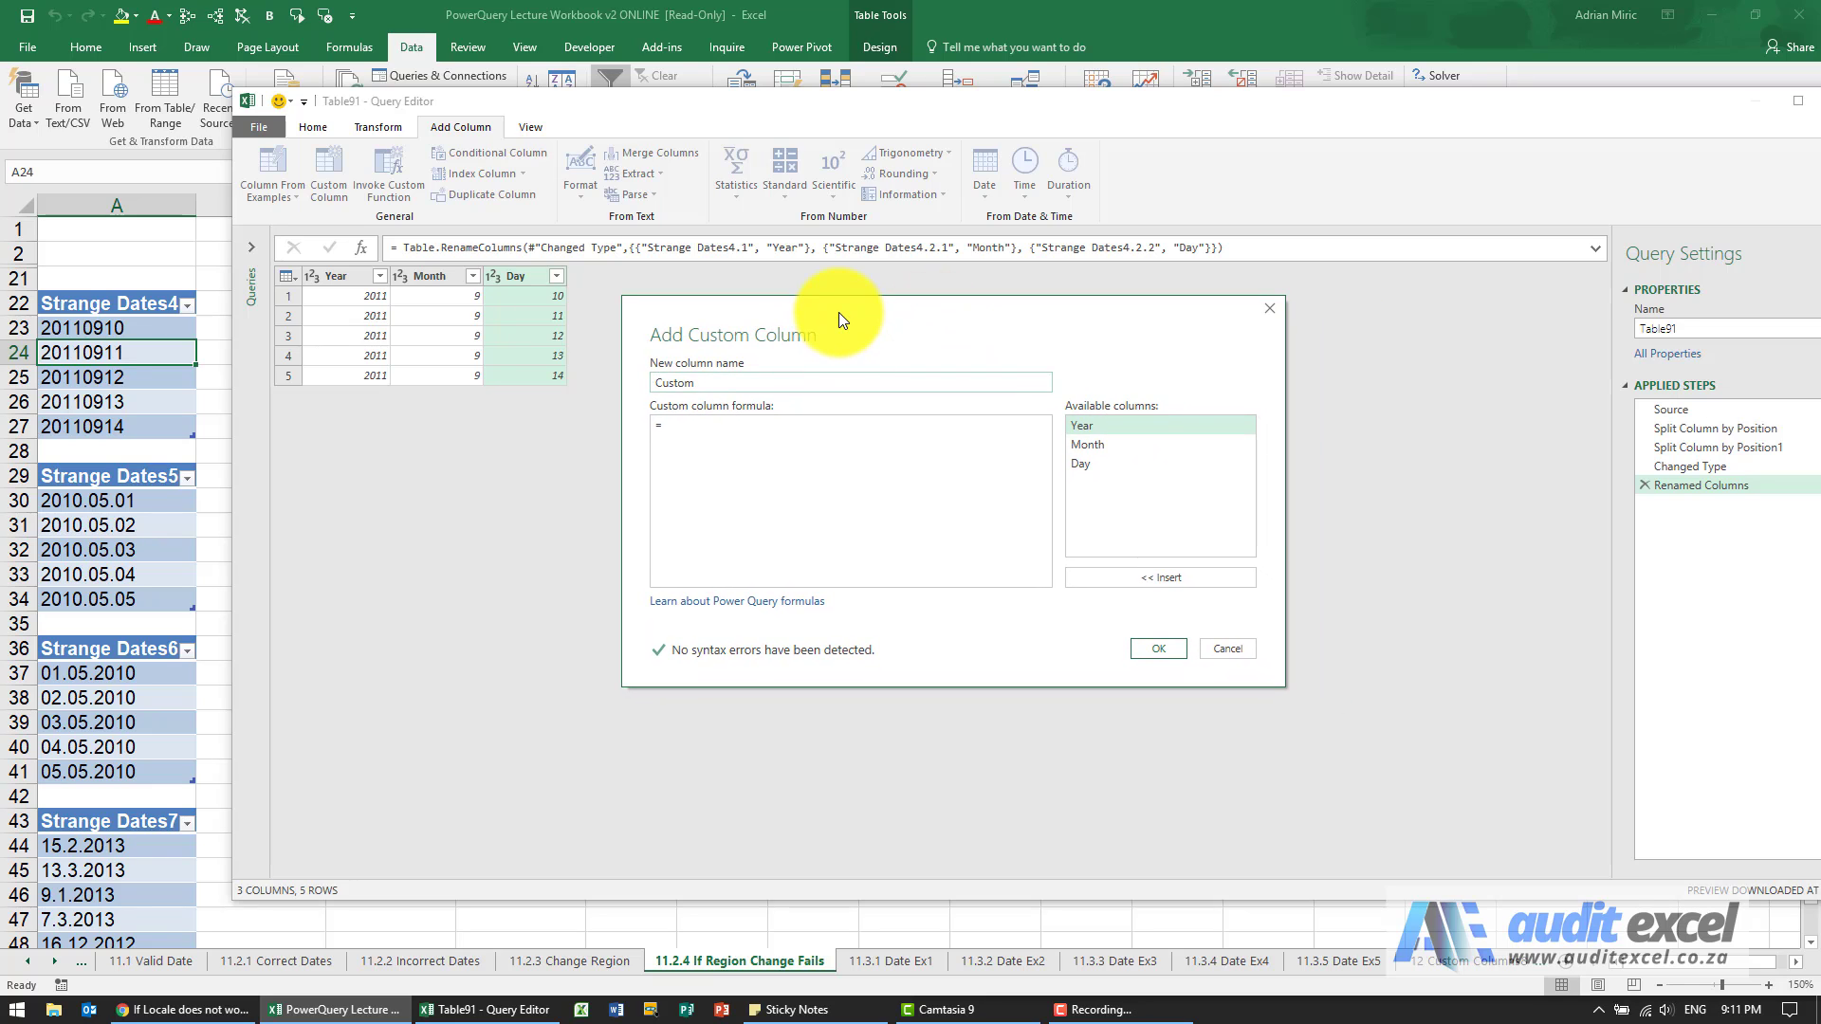
click(682, 384)
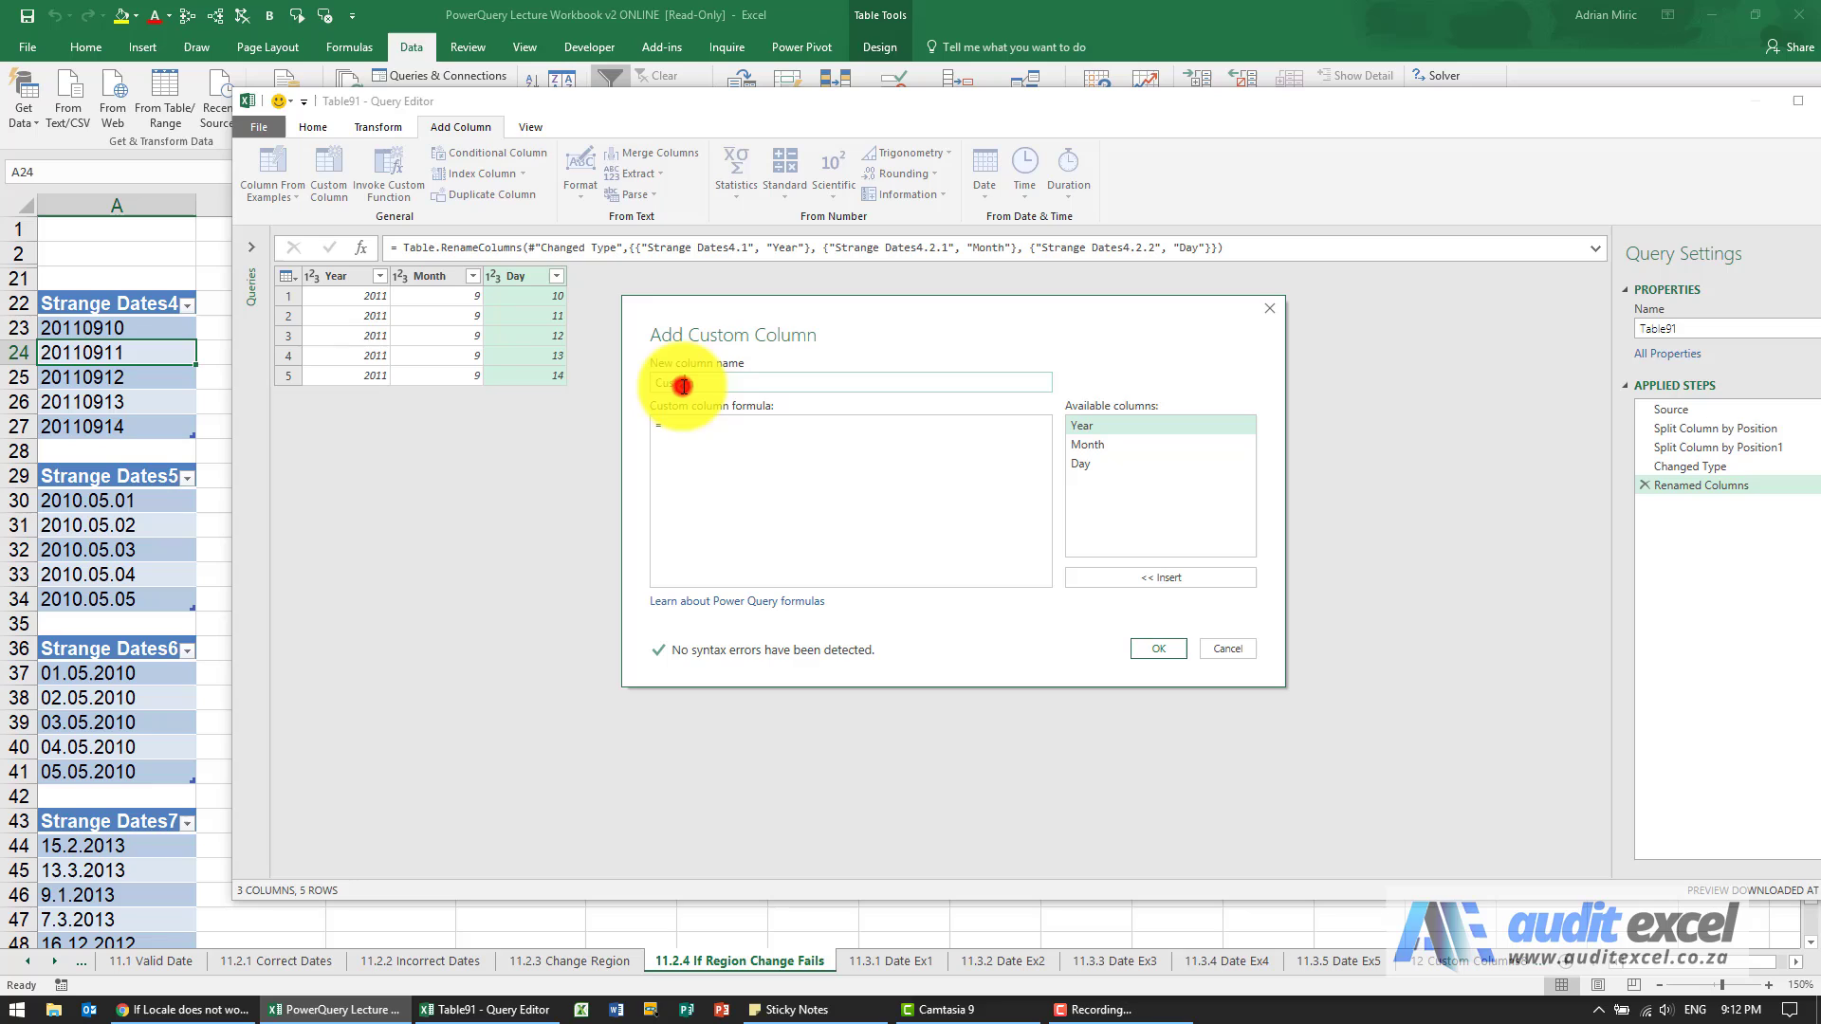
double_click(718, 391)
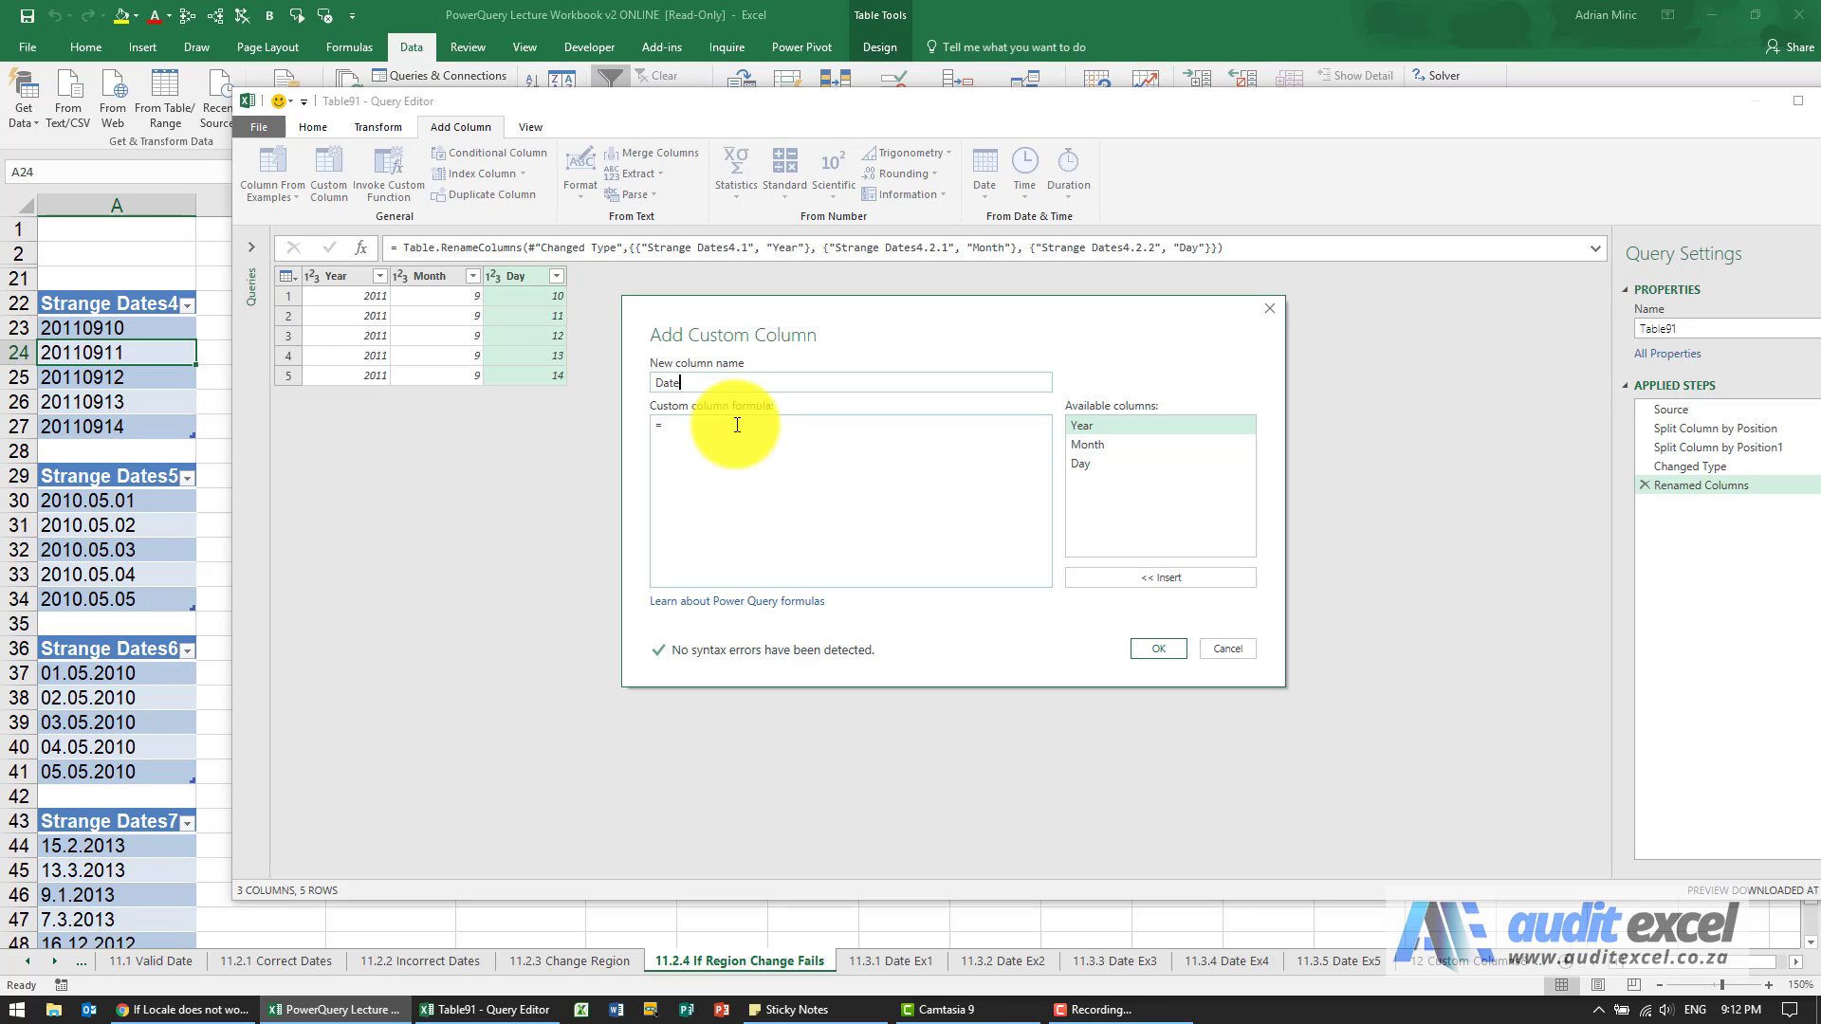
click(742, 425)
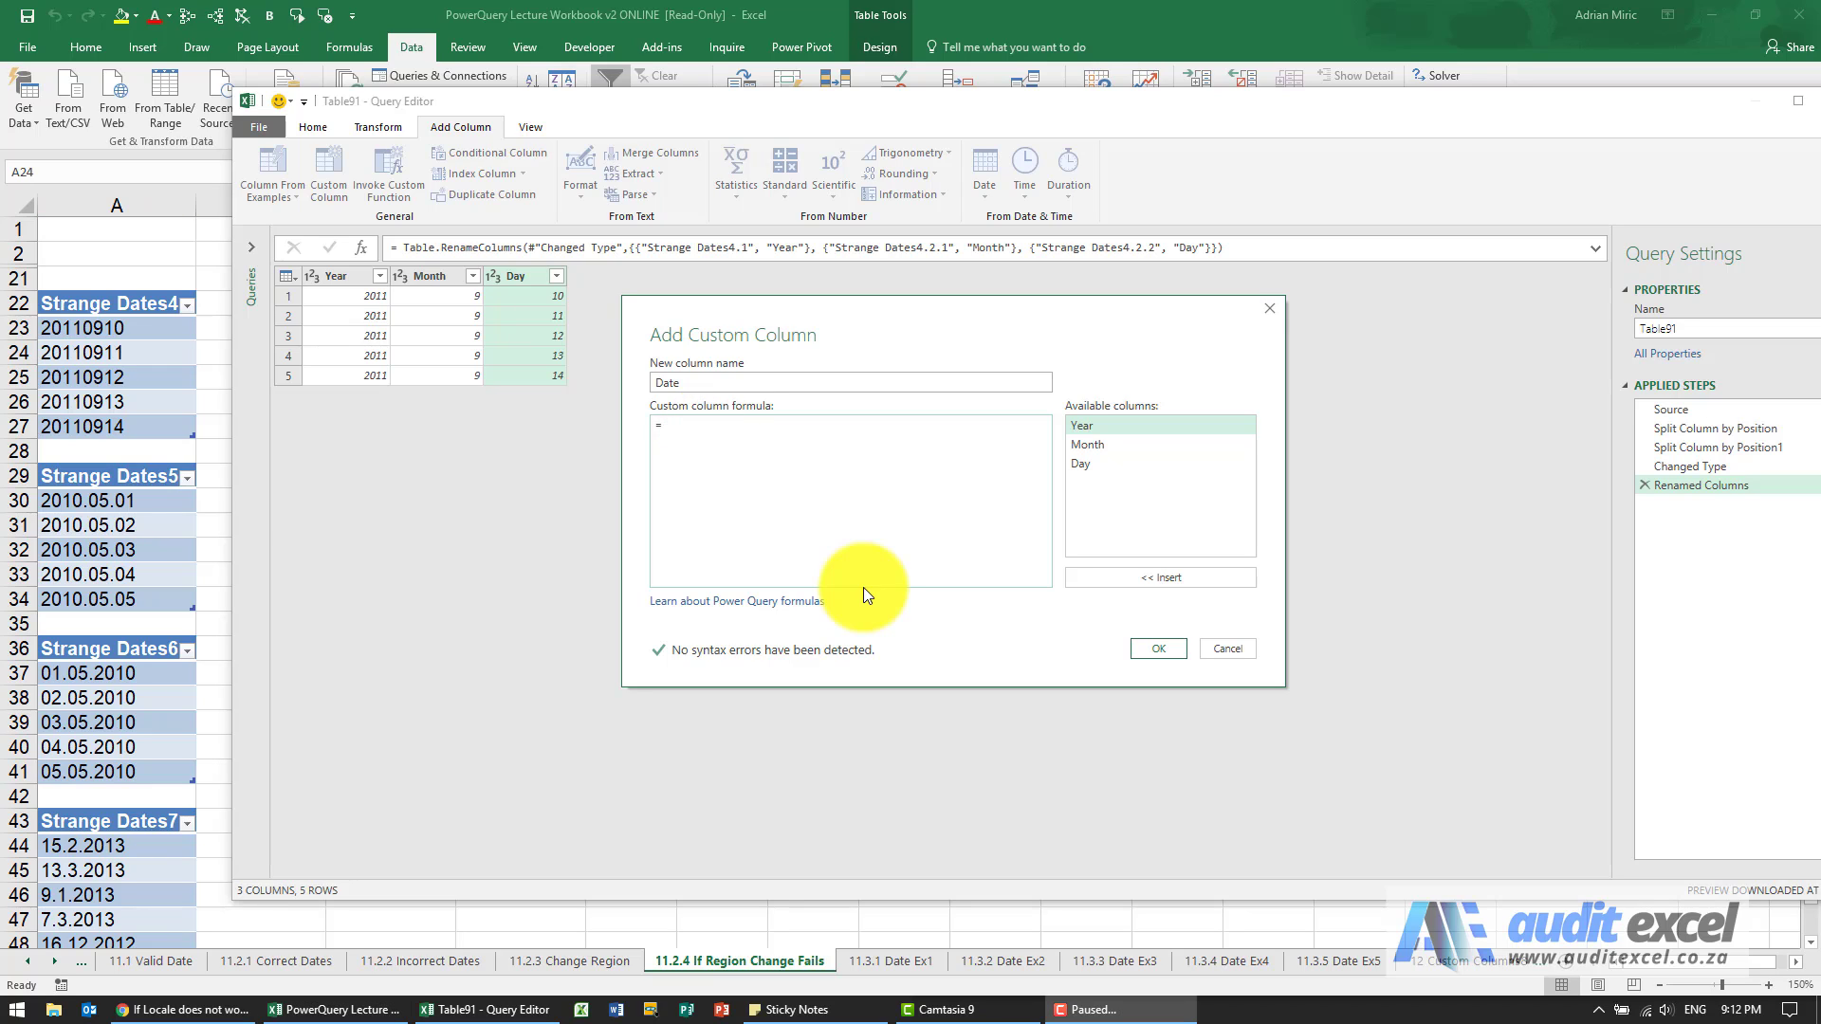
click(830, 493)
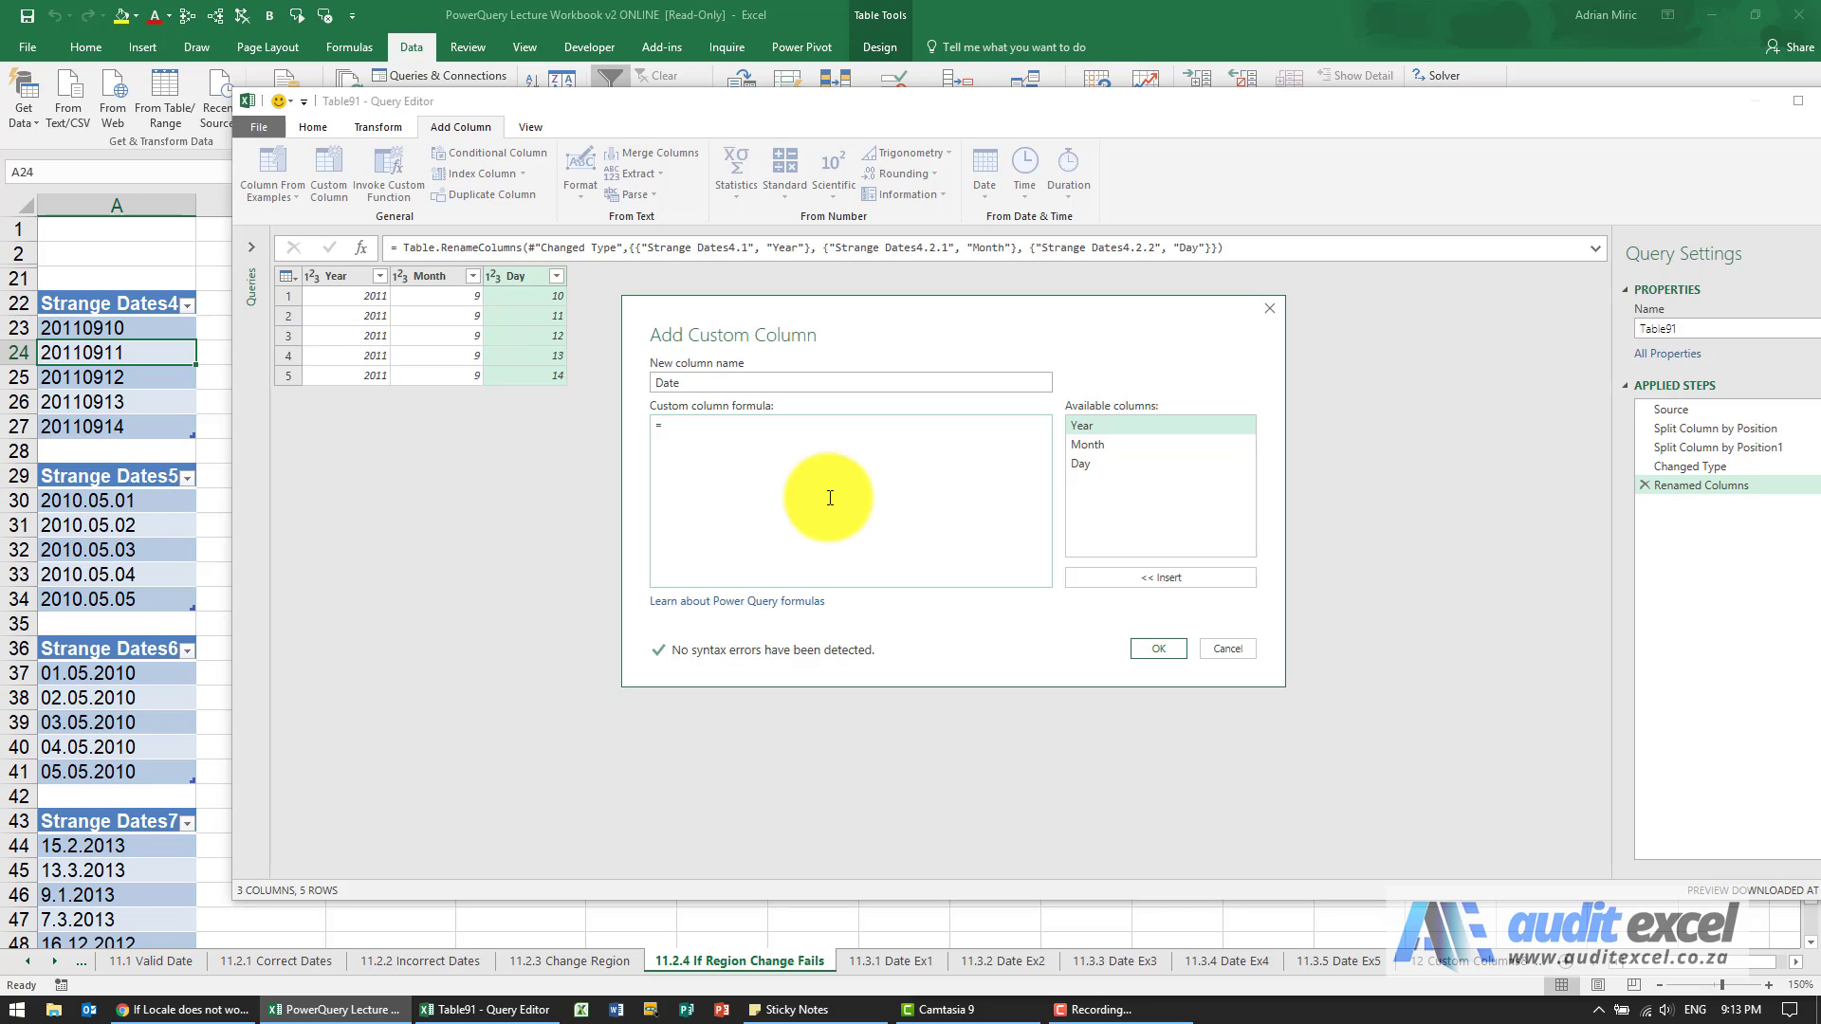
- Enter the formula #date([Year],[Month],[Day]) by inserting the Year, Month and Day columns
click(733, 430)
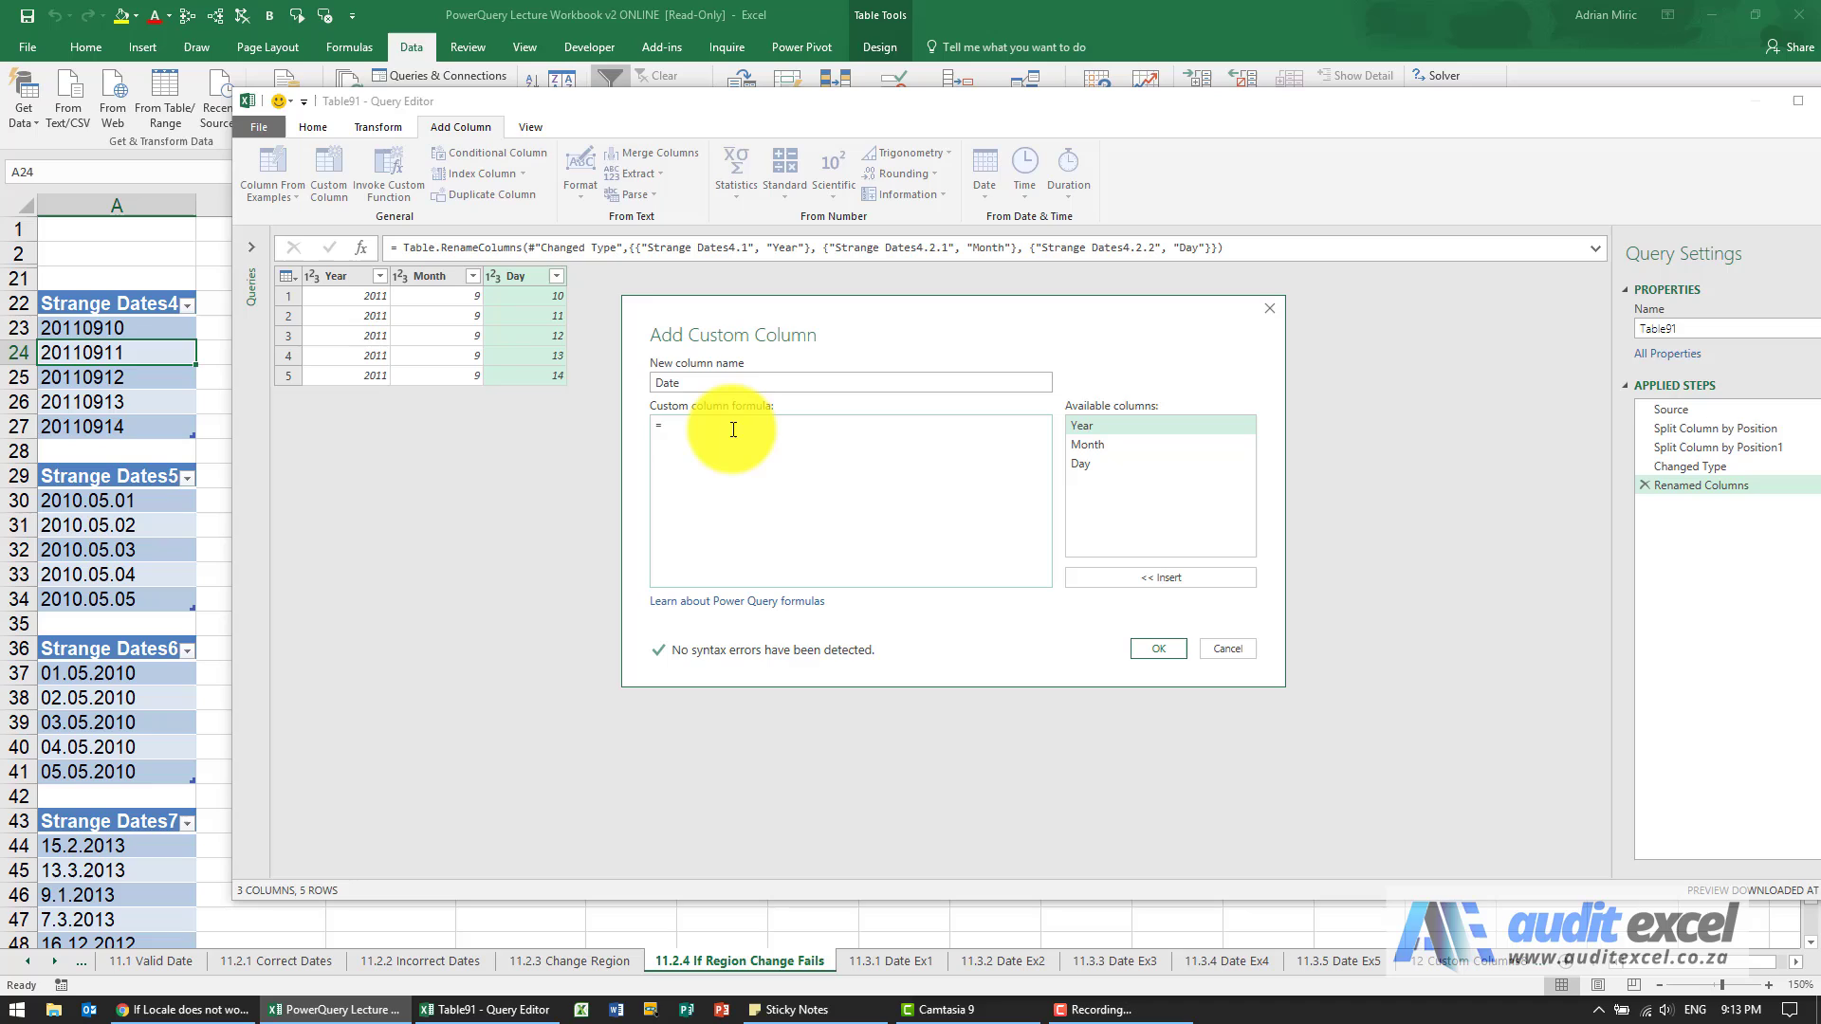
text(#date()
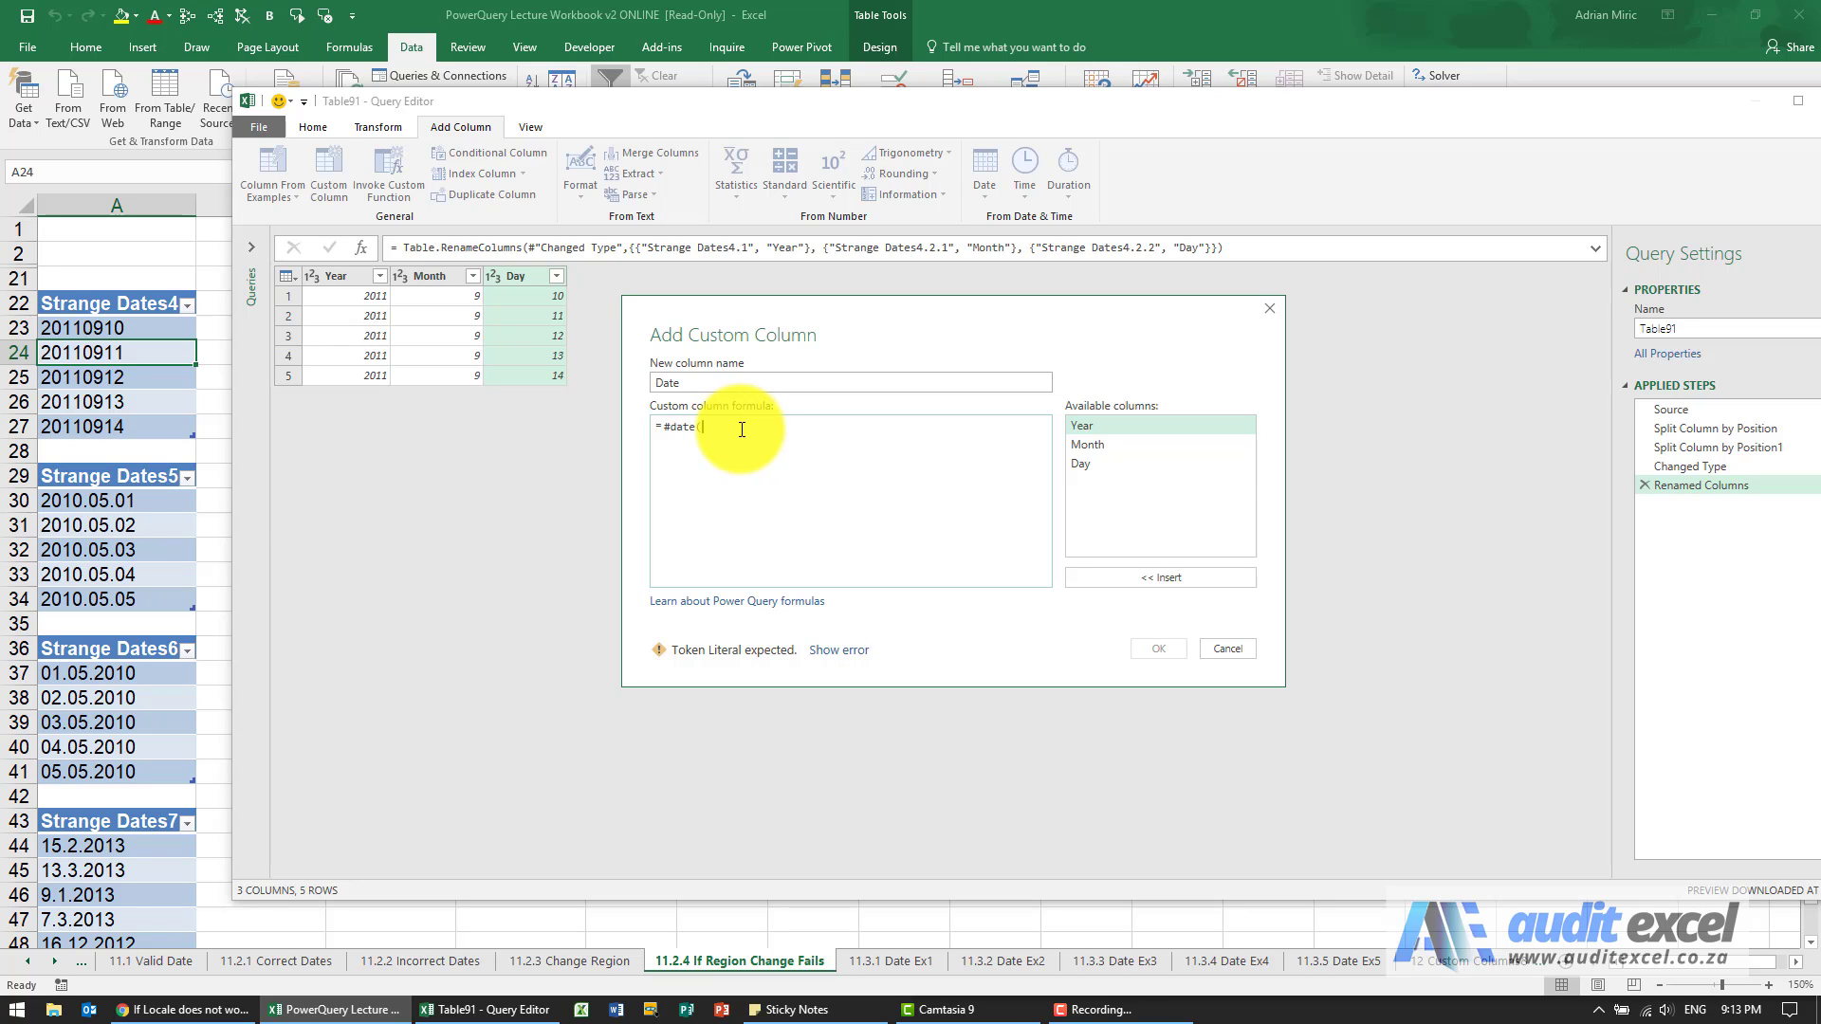
click(1088, 427)
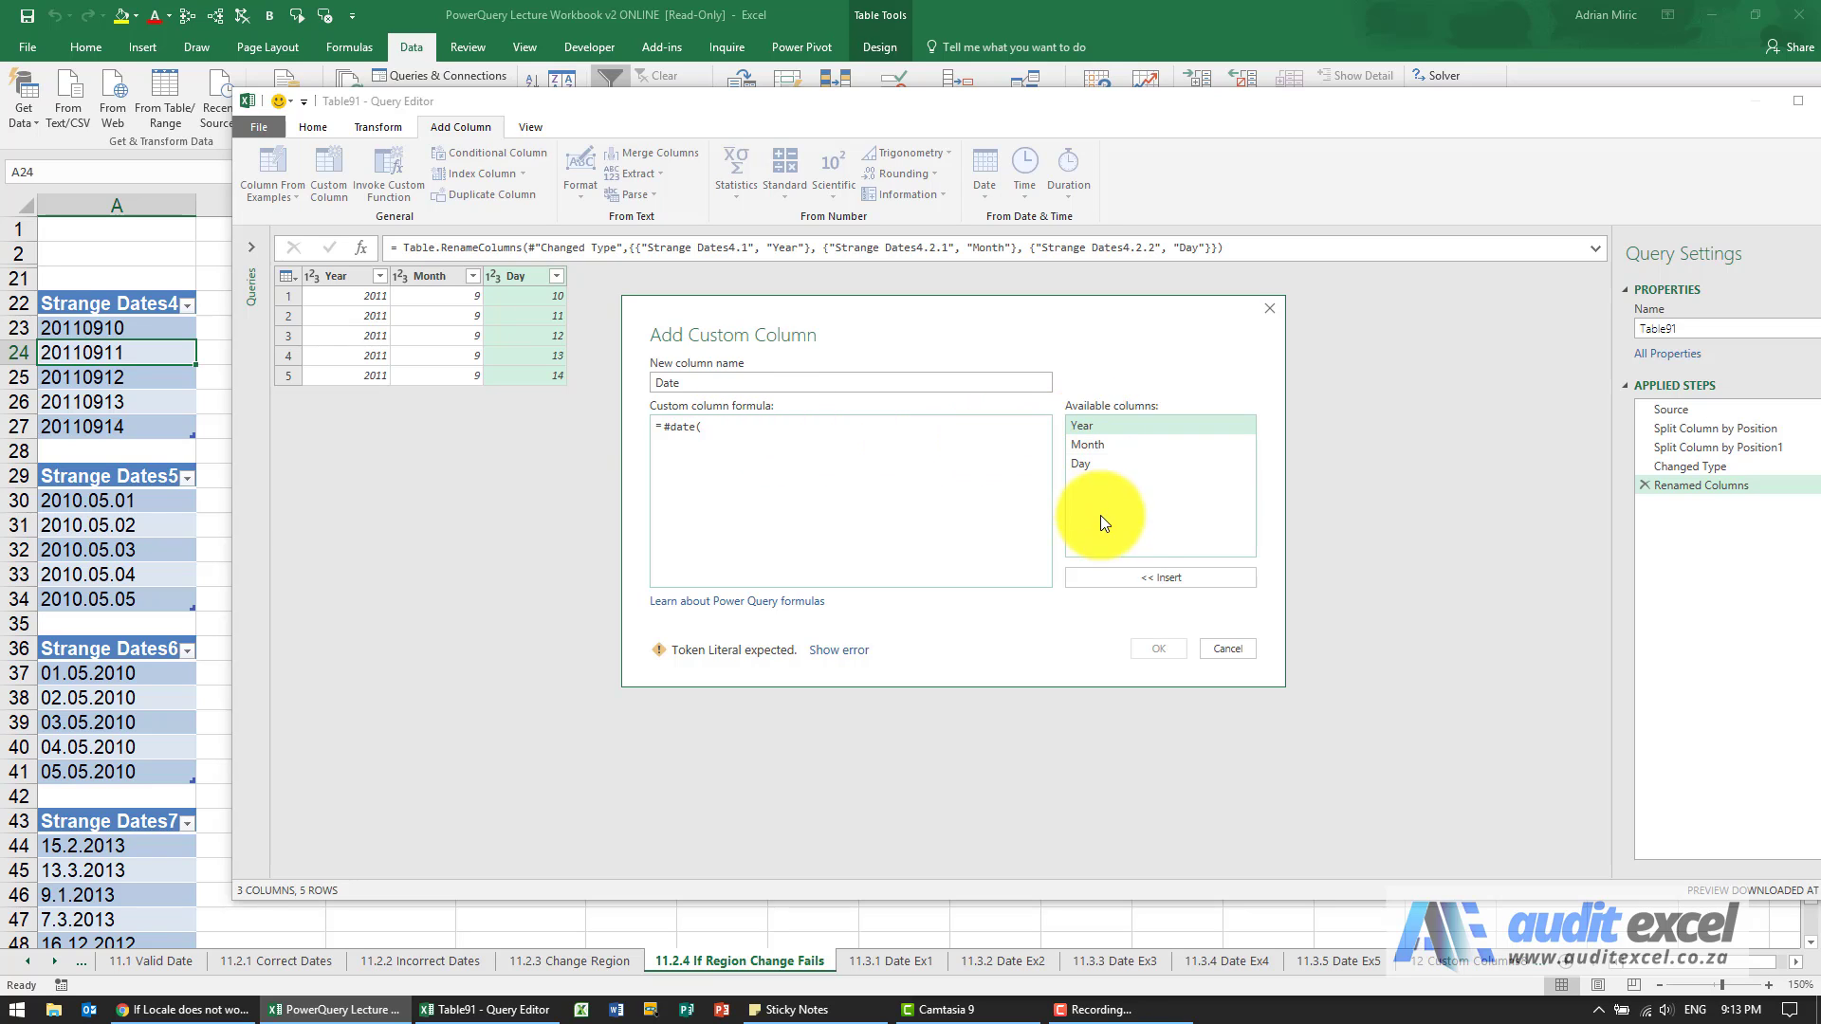
click(1140, 578)
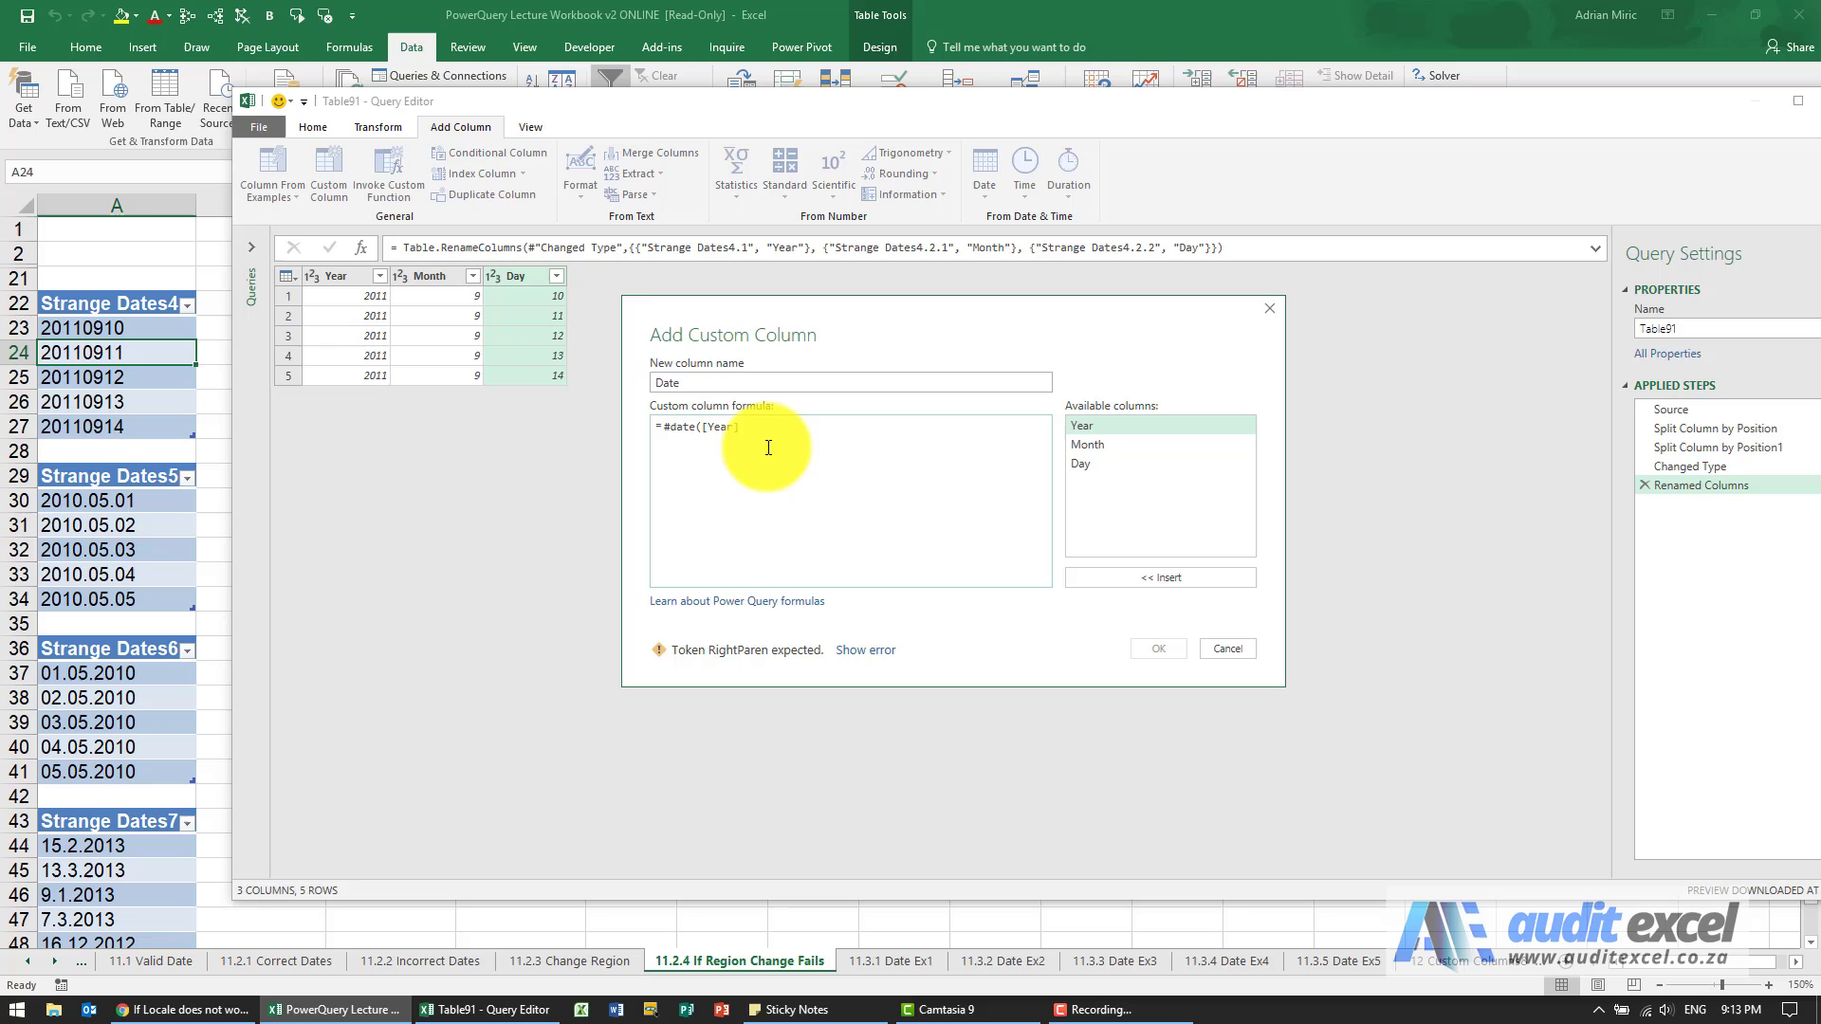
text(,)
click(1100, 443)
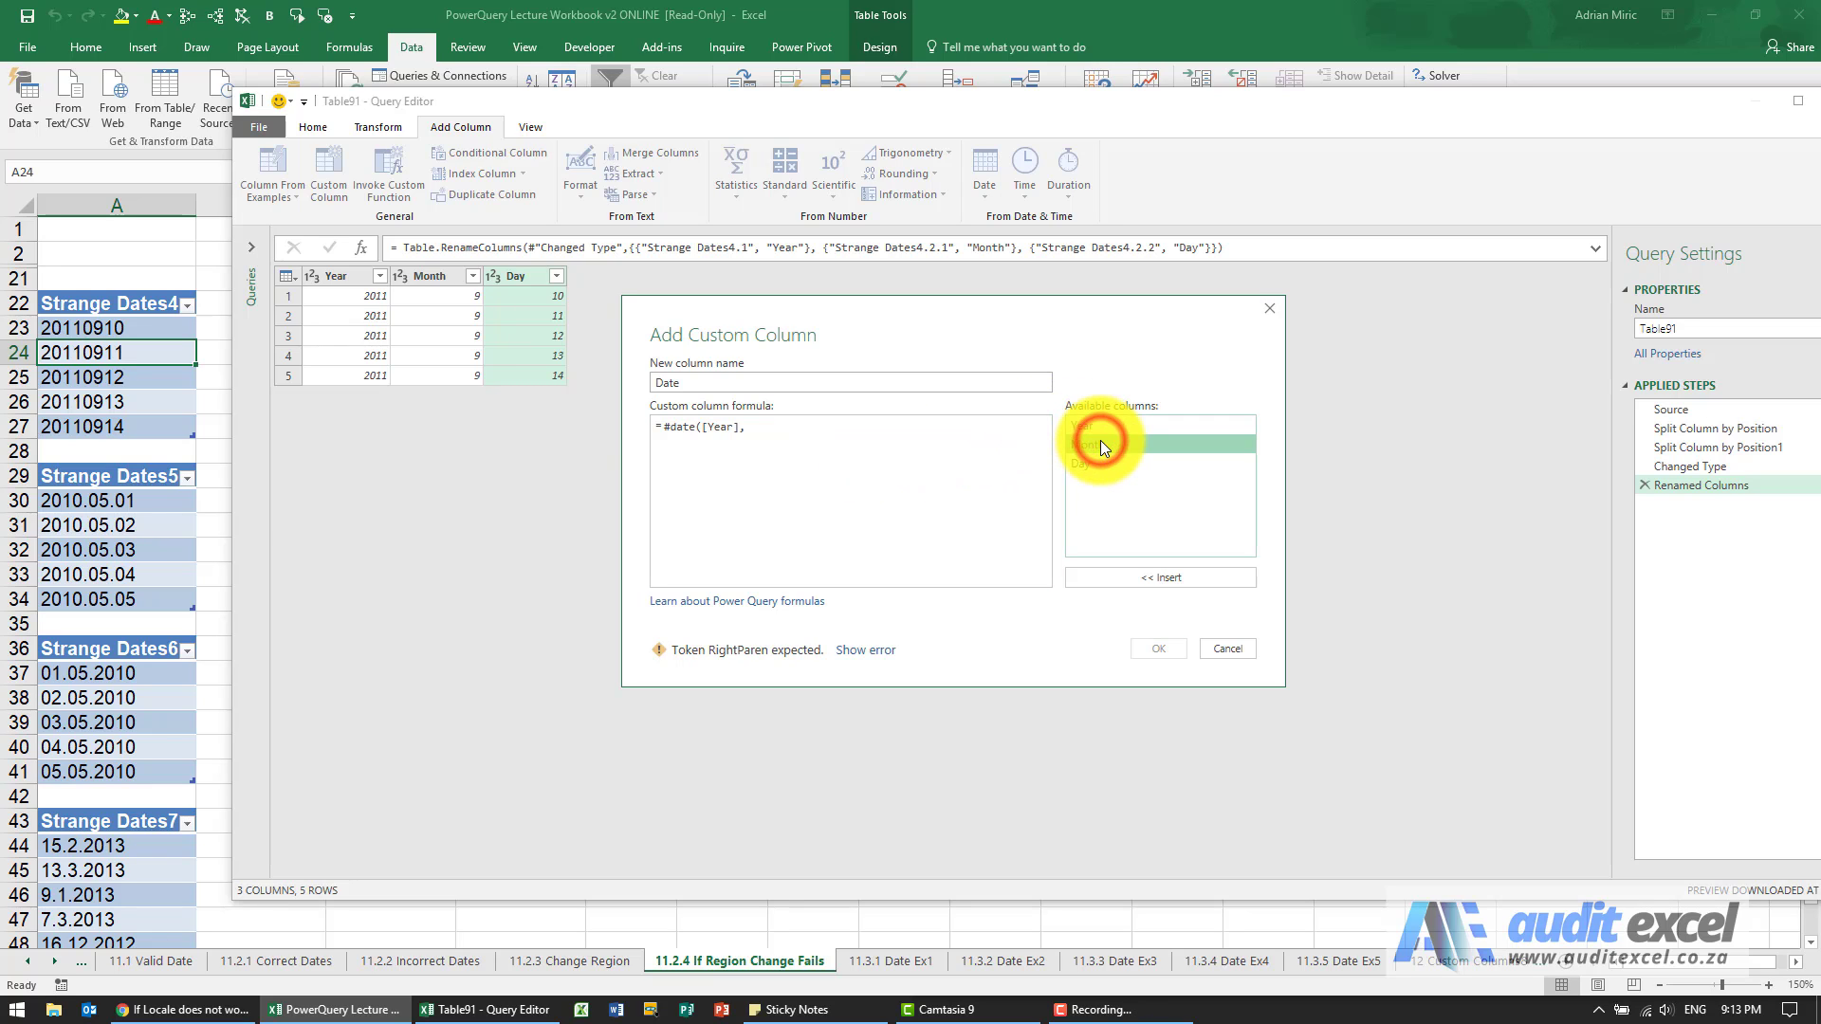
double_click(1100, 442)
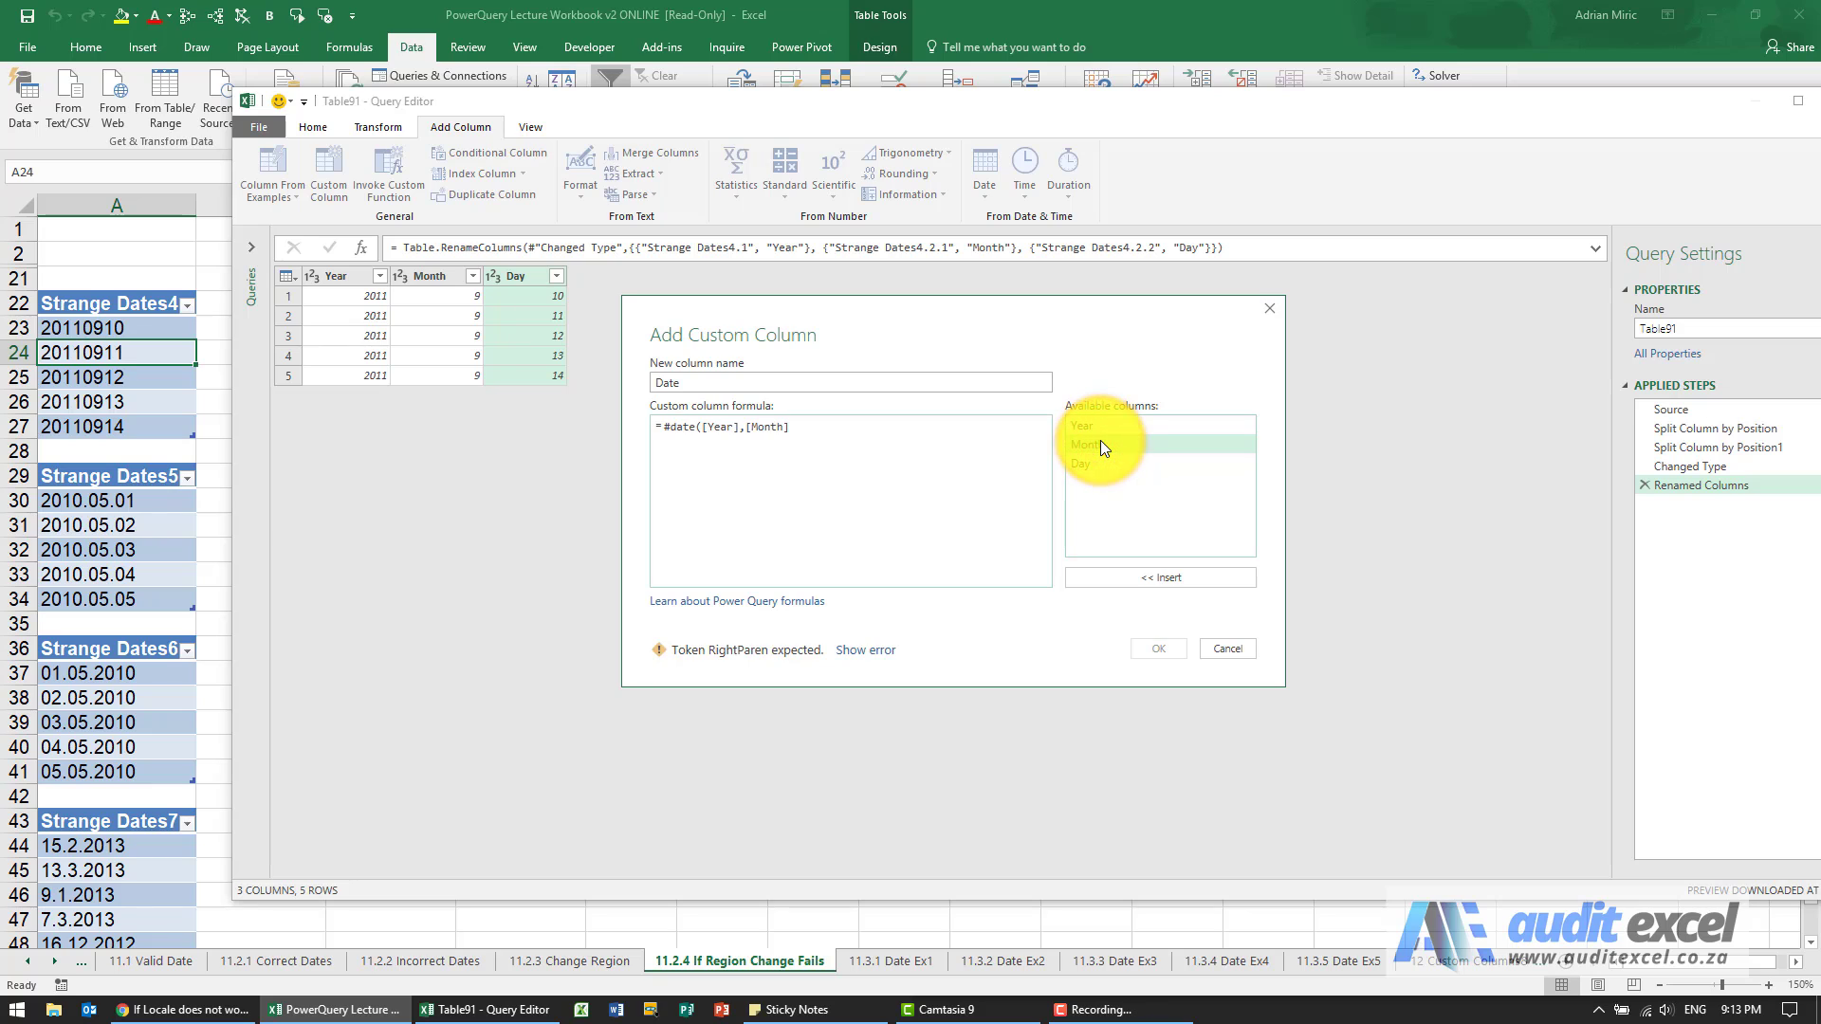
text(,)
click(1086, 459)
double_click(1086, 459)
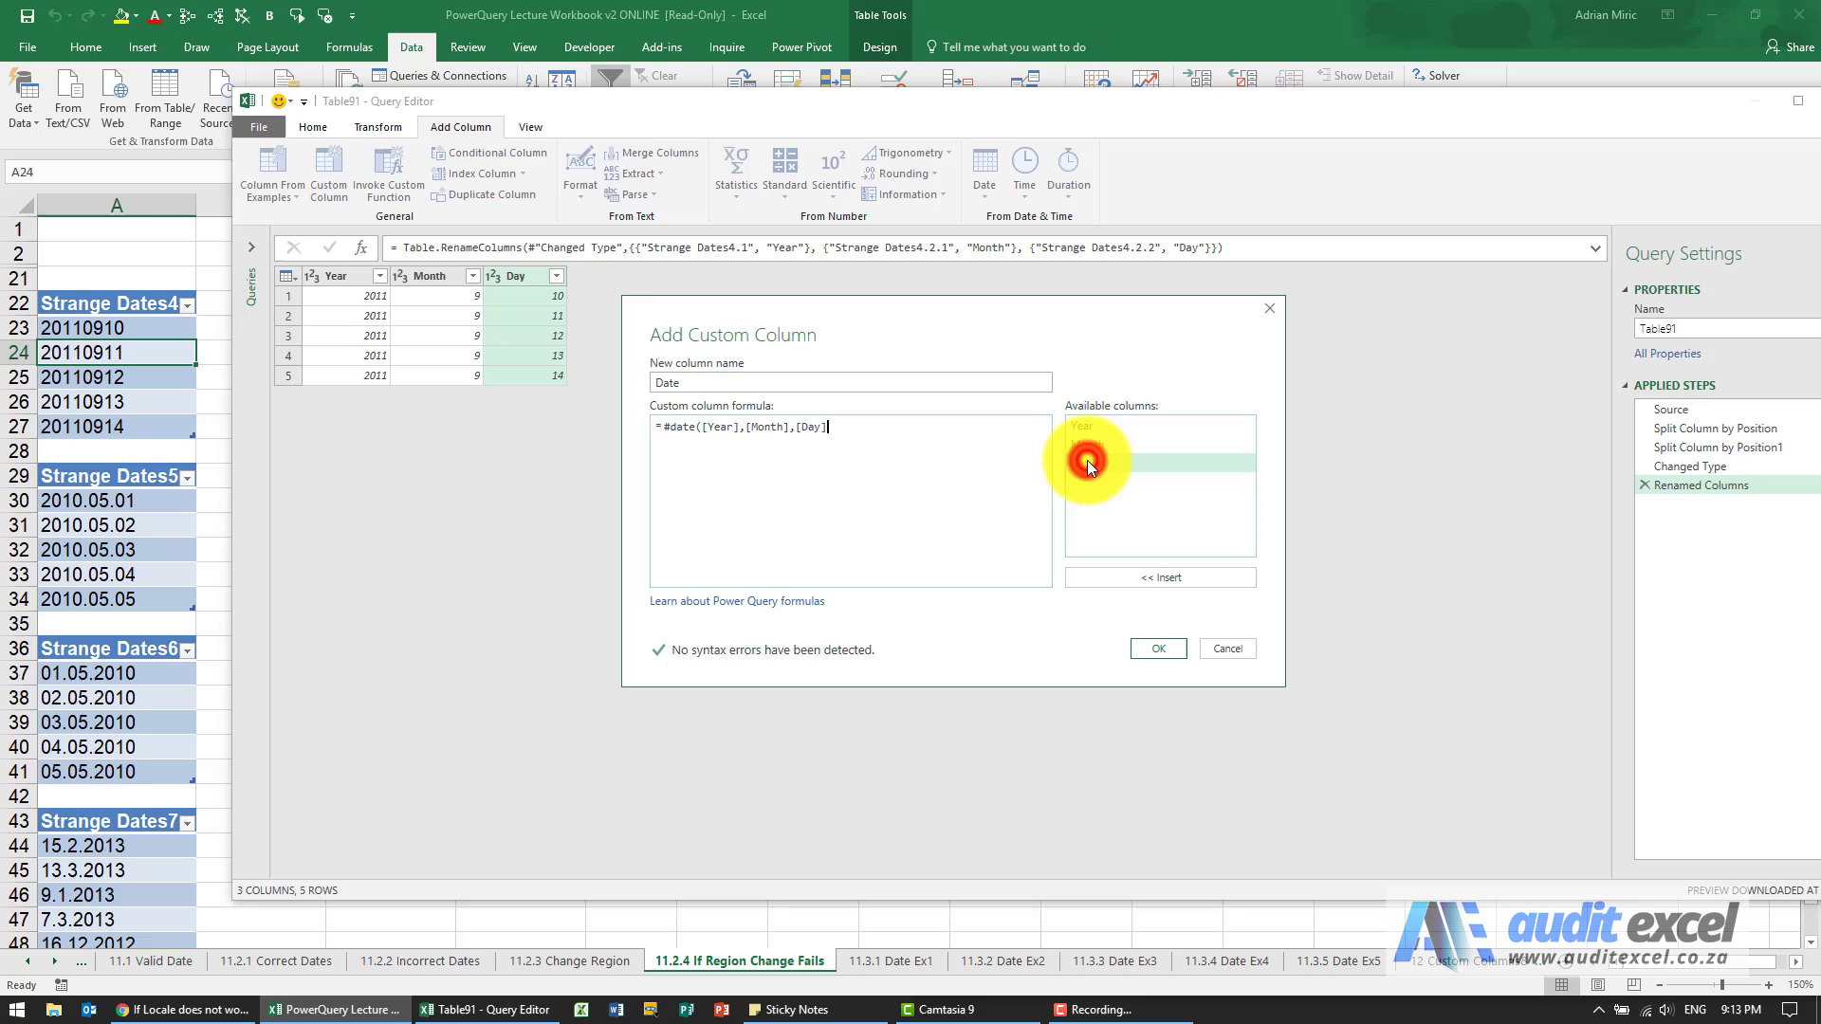
text())
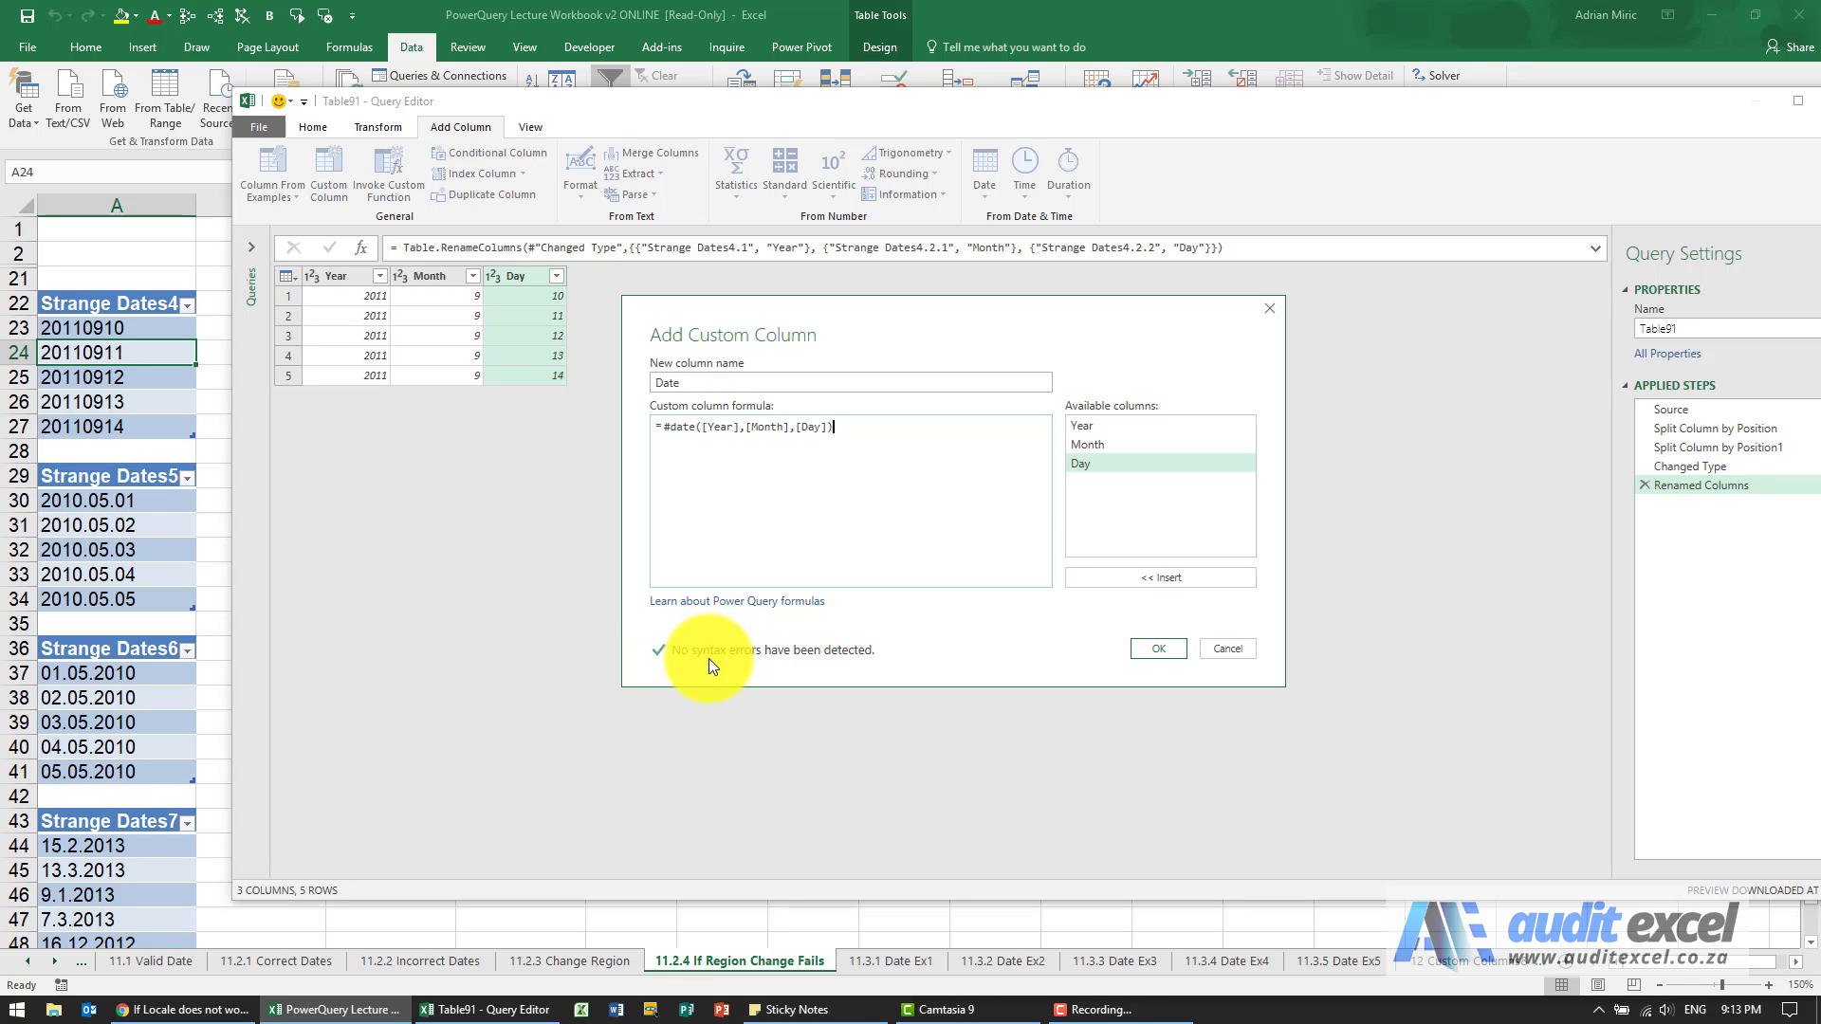
- Add the Date column and set its type to Date, showing 2011/09/10–2011/09/14
click(1153, 649)
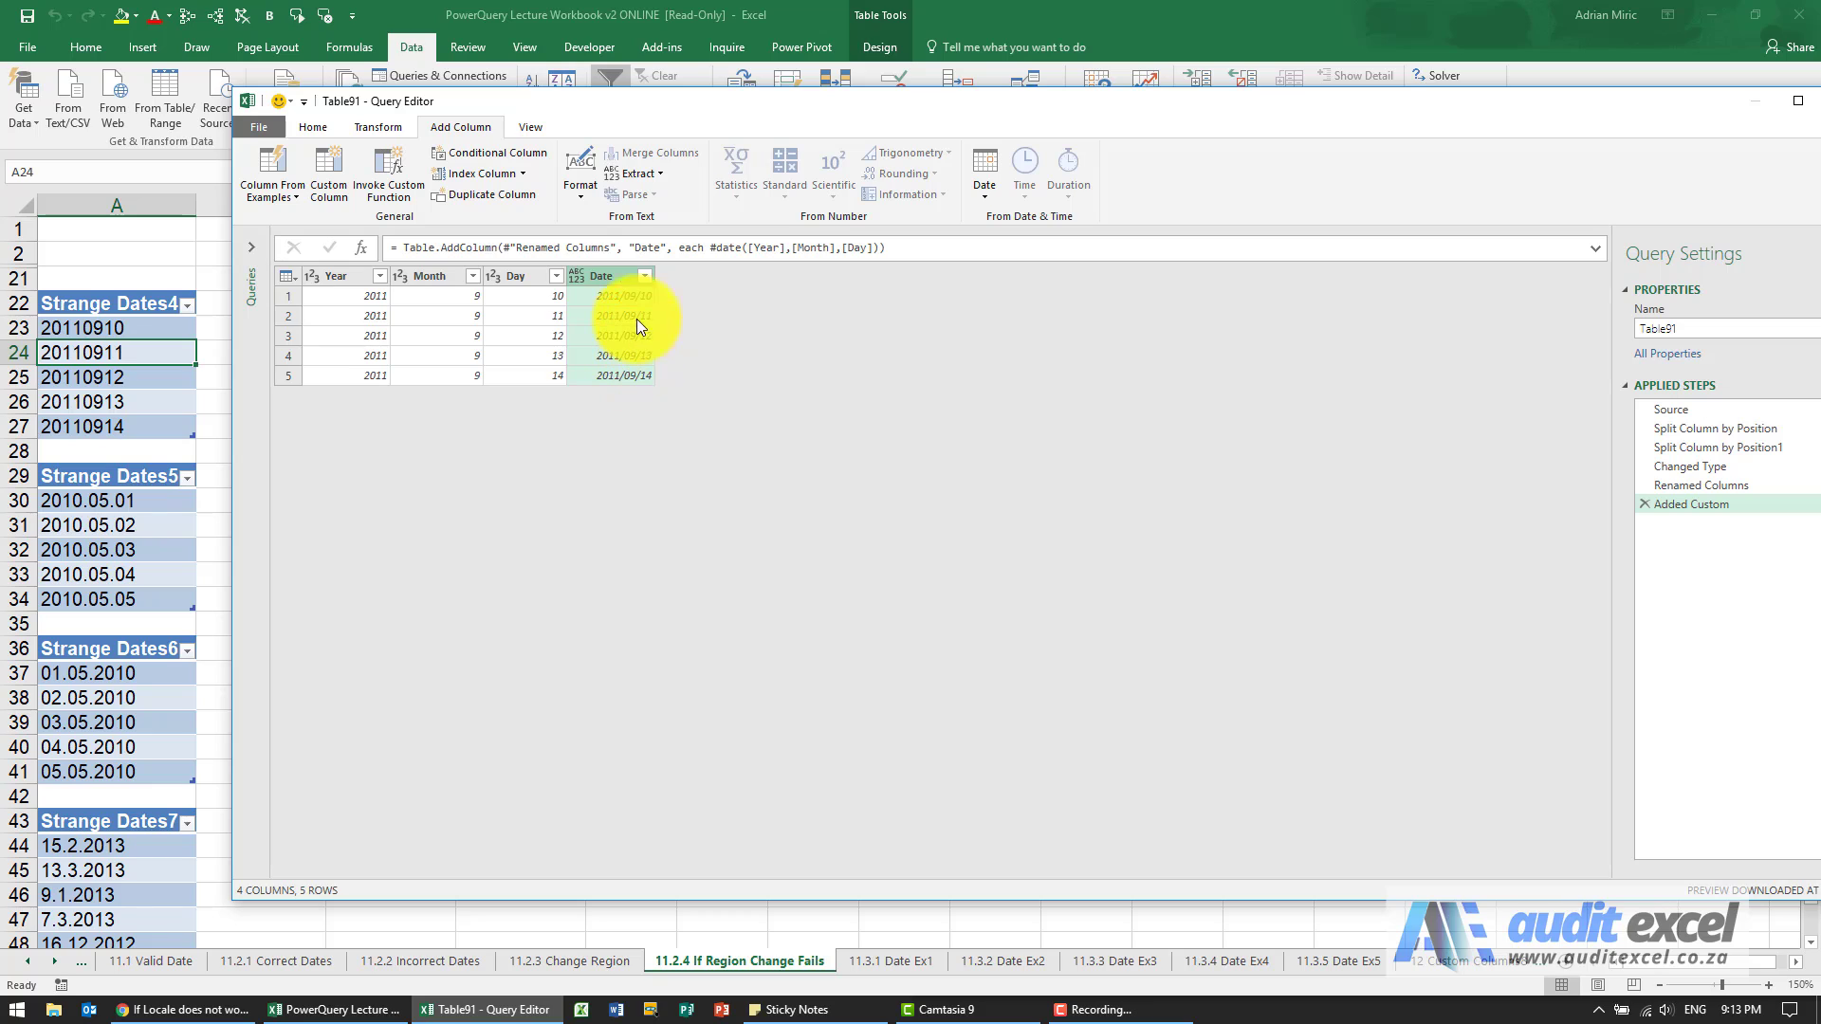
click(593, 274)
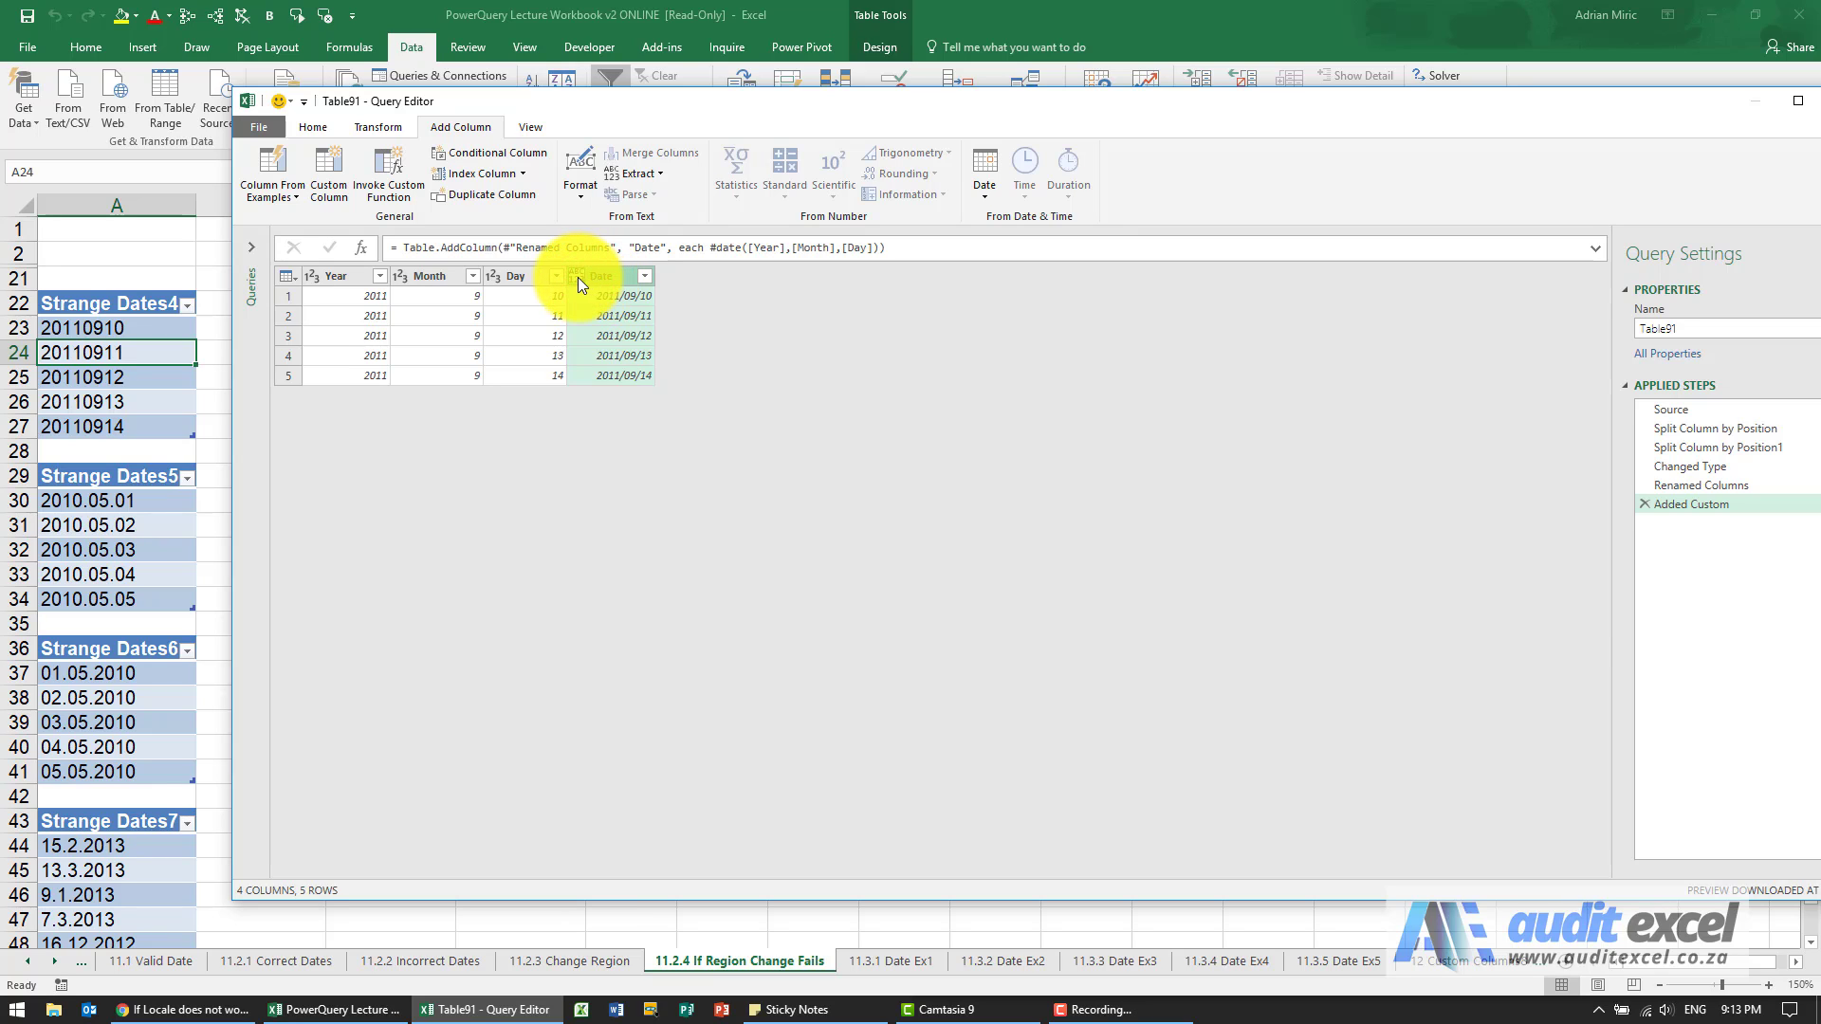
click(578, 277)
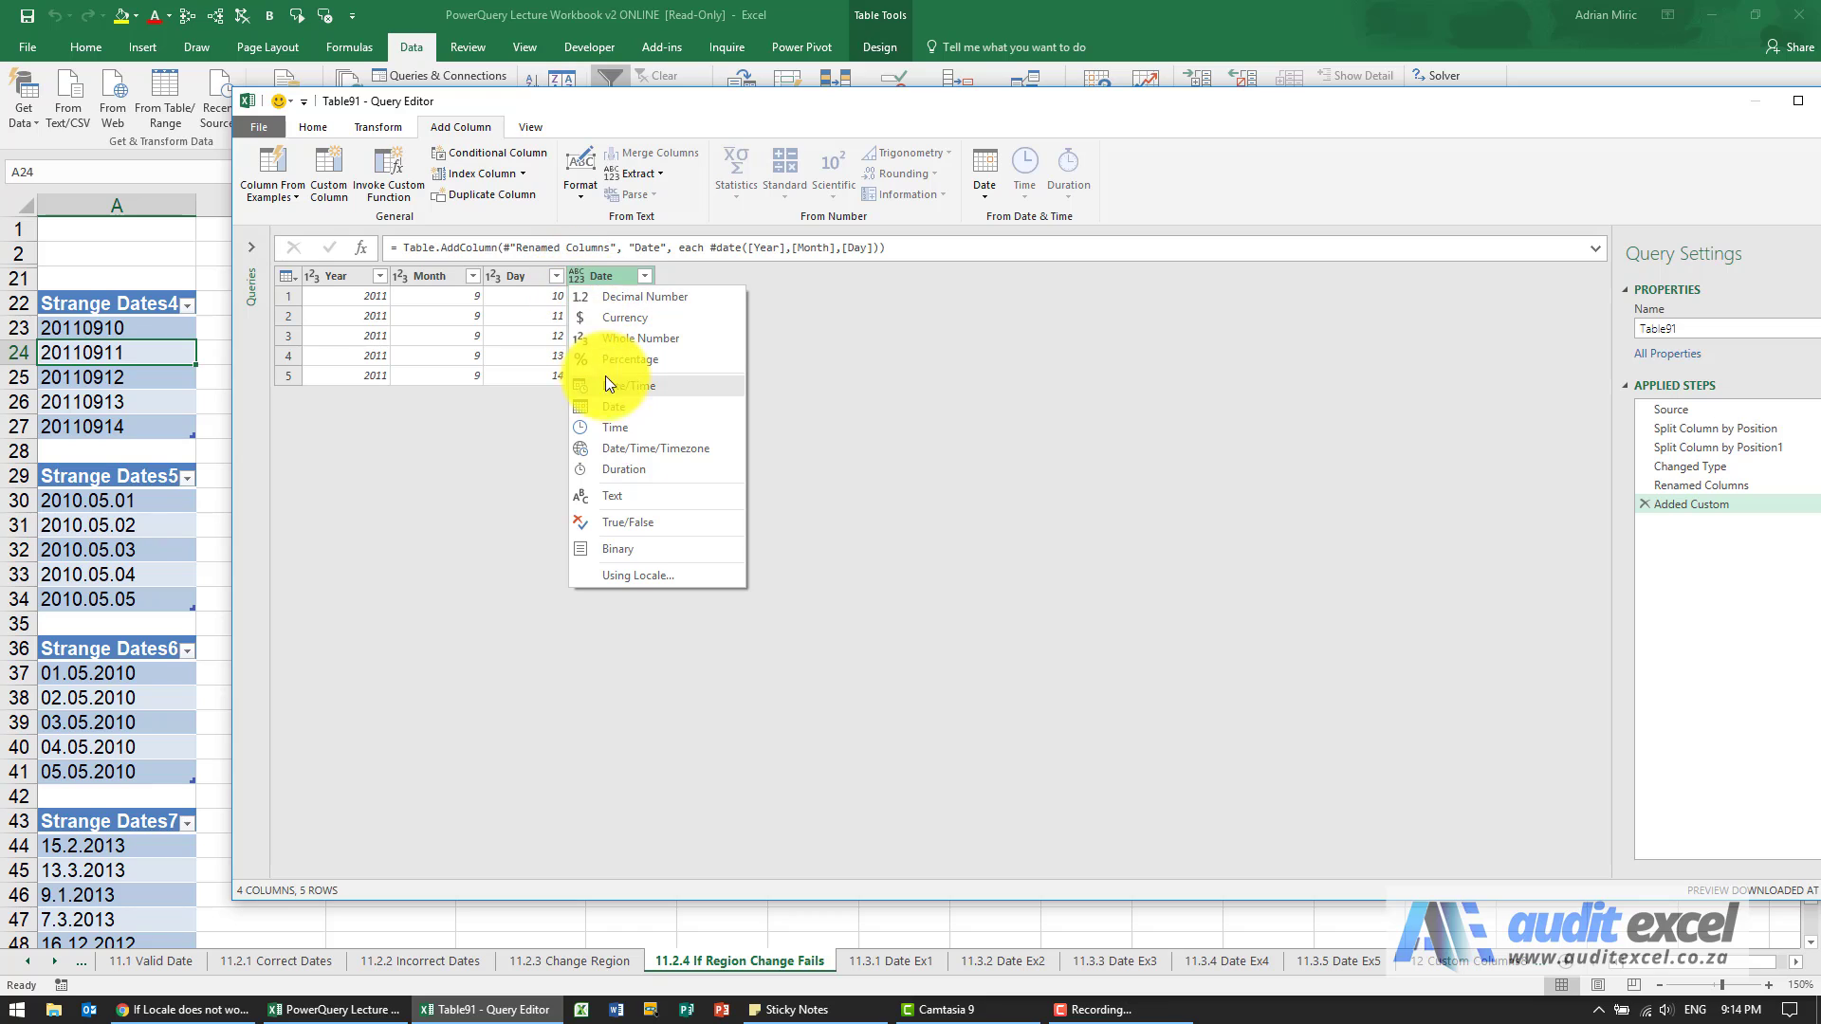
click(618, 406)
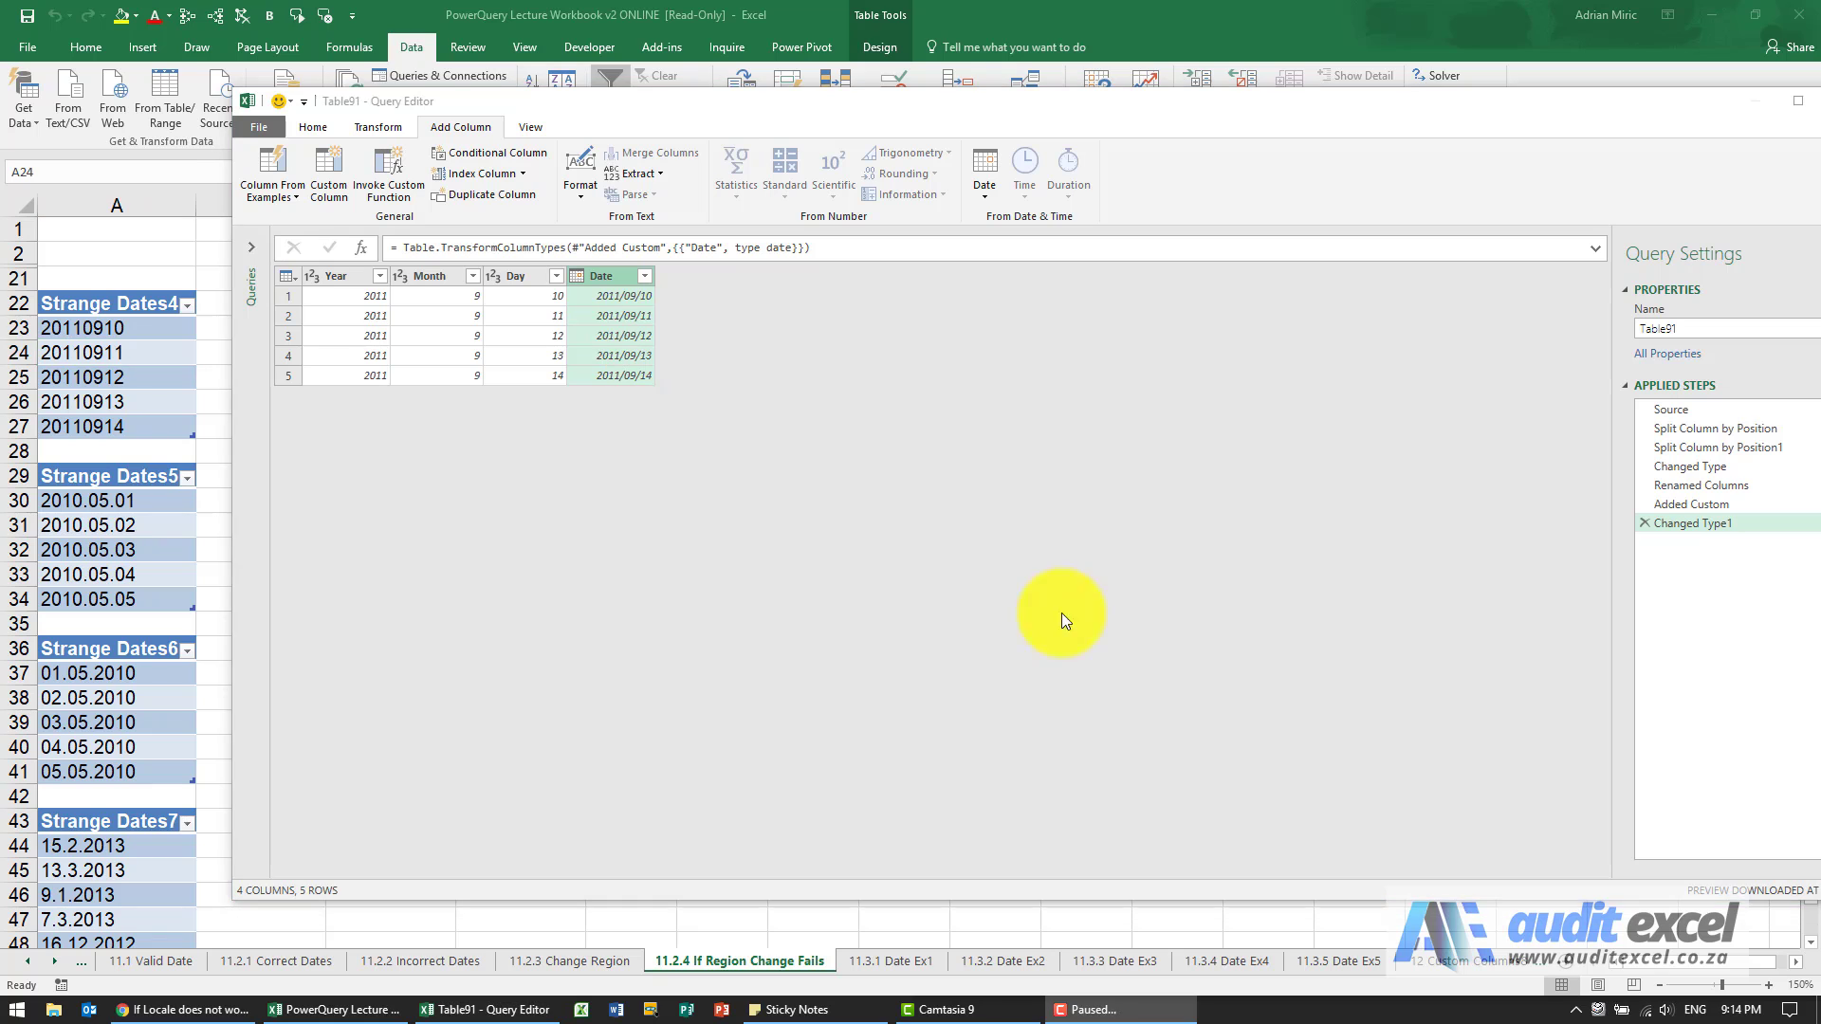
- Close the Query Editor and discard the query changes, returning to the worksheet
click(929, 537)
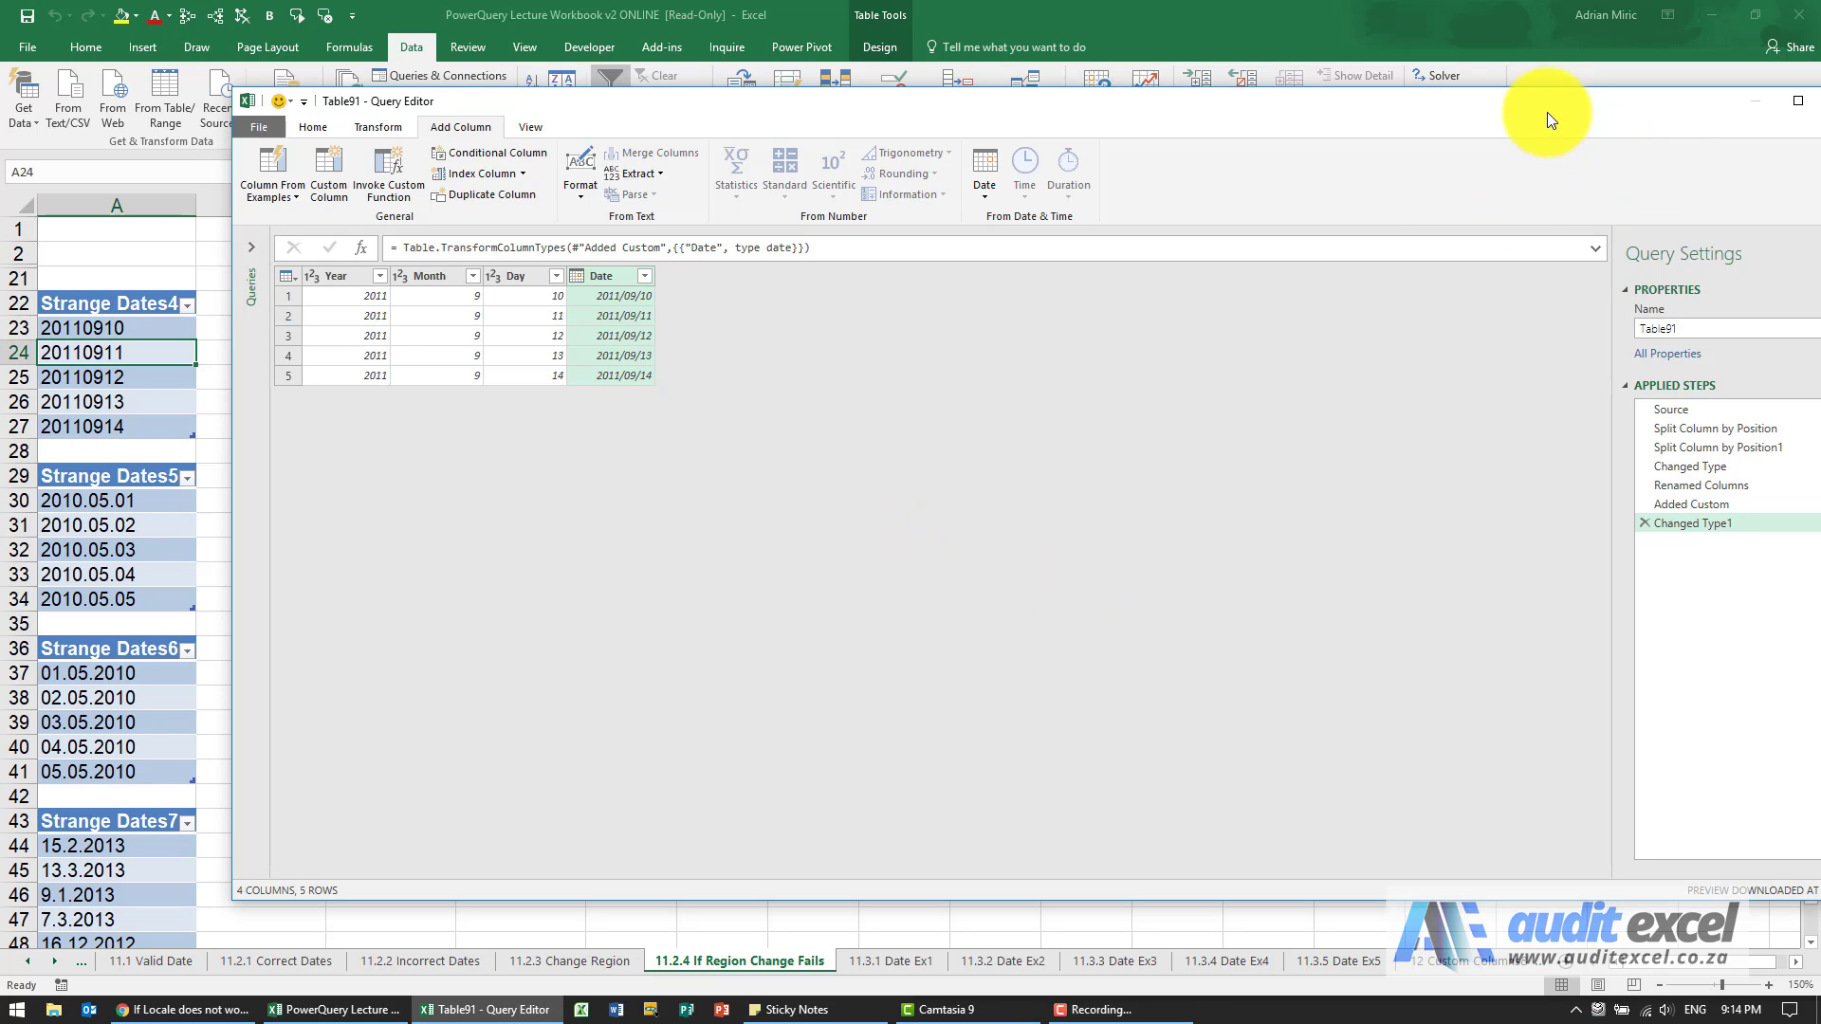
drag(1546, 112, 1462, 102)
click(1753, 87)
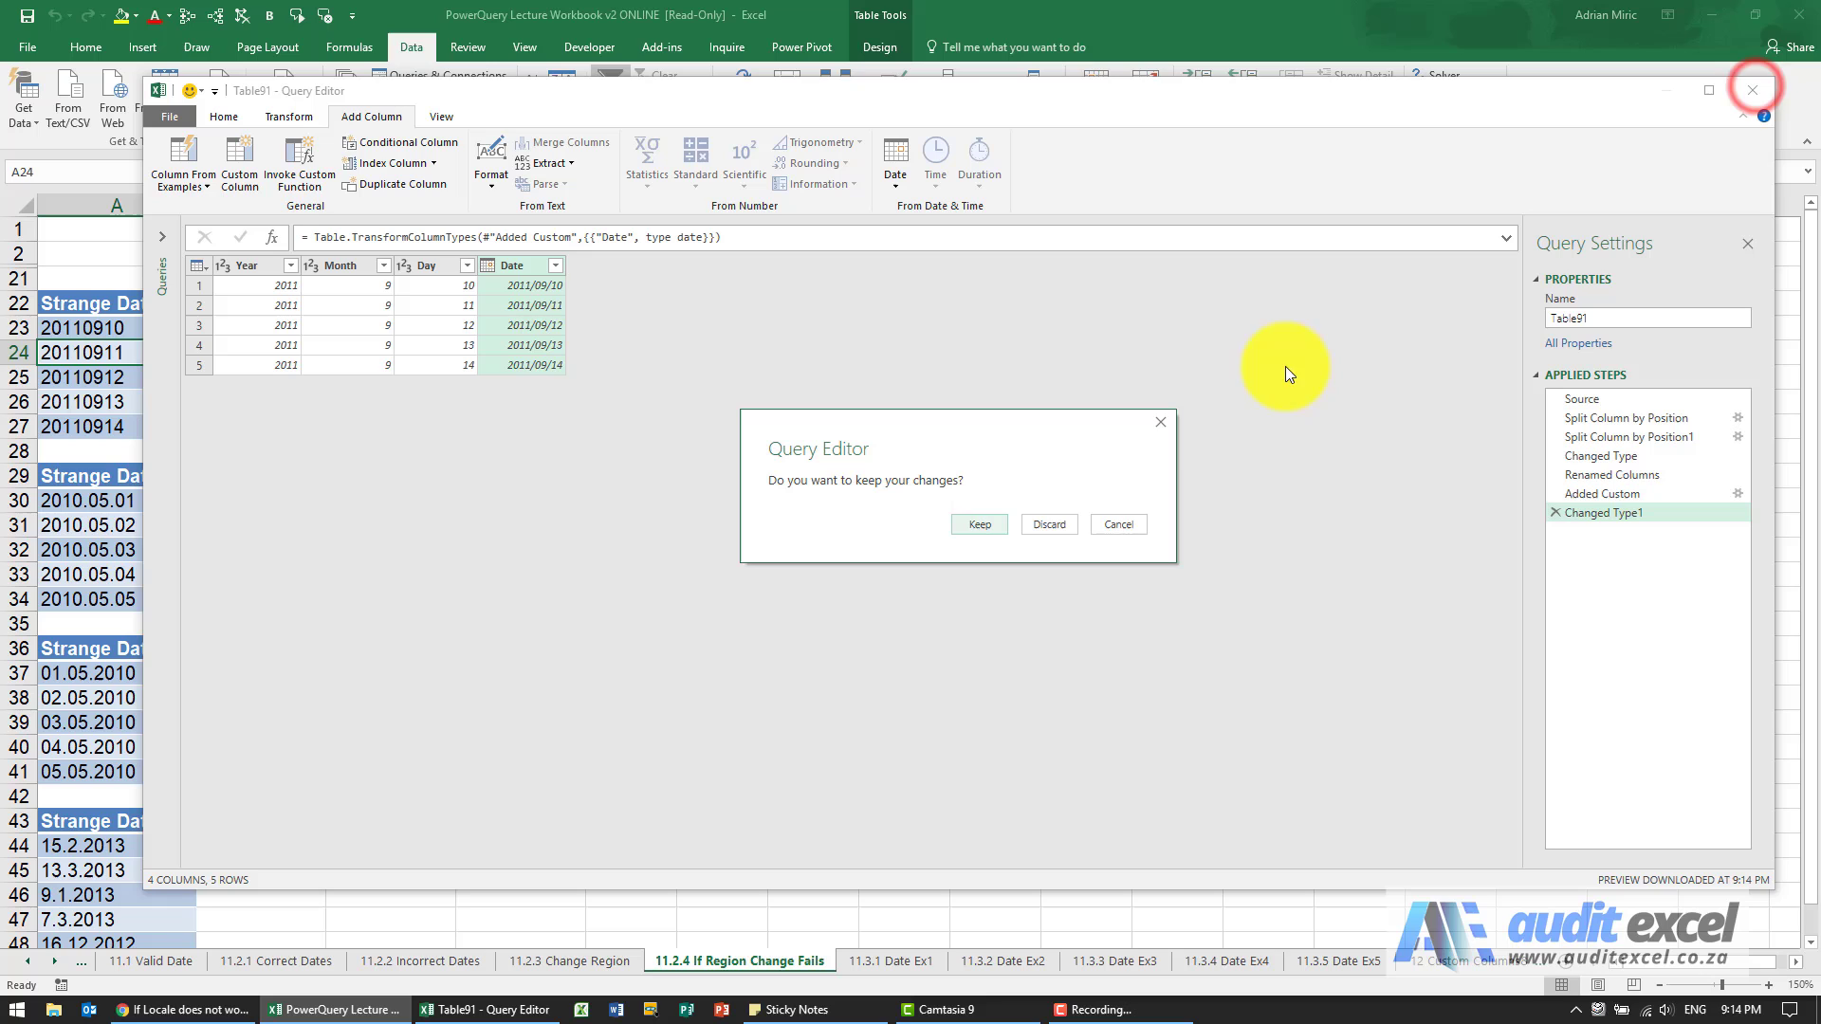
click(1061, 520)
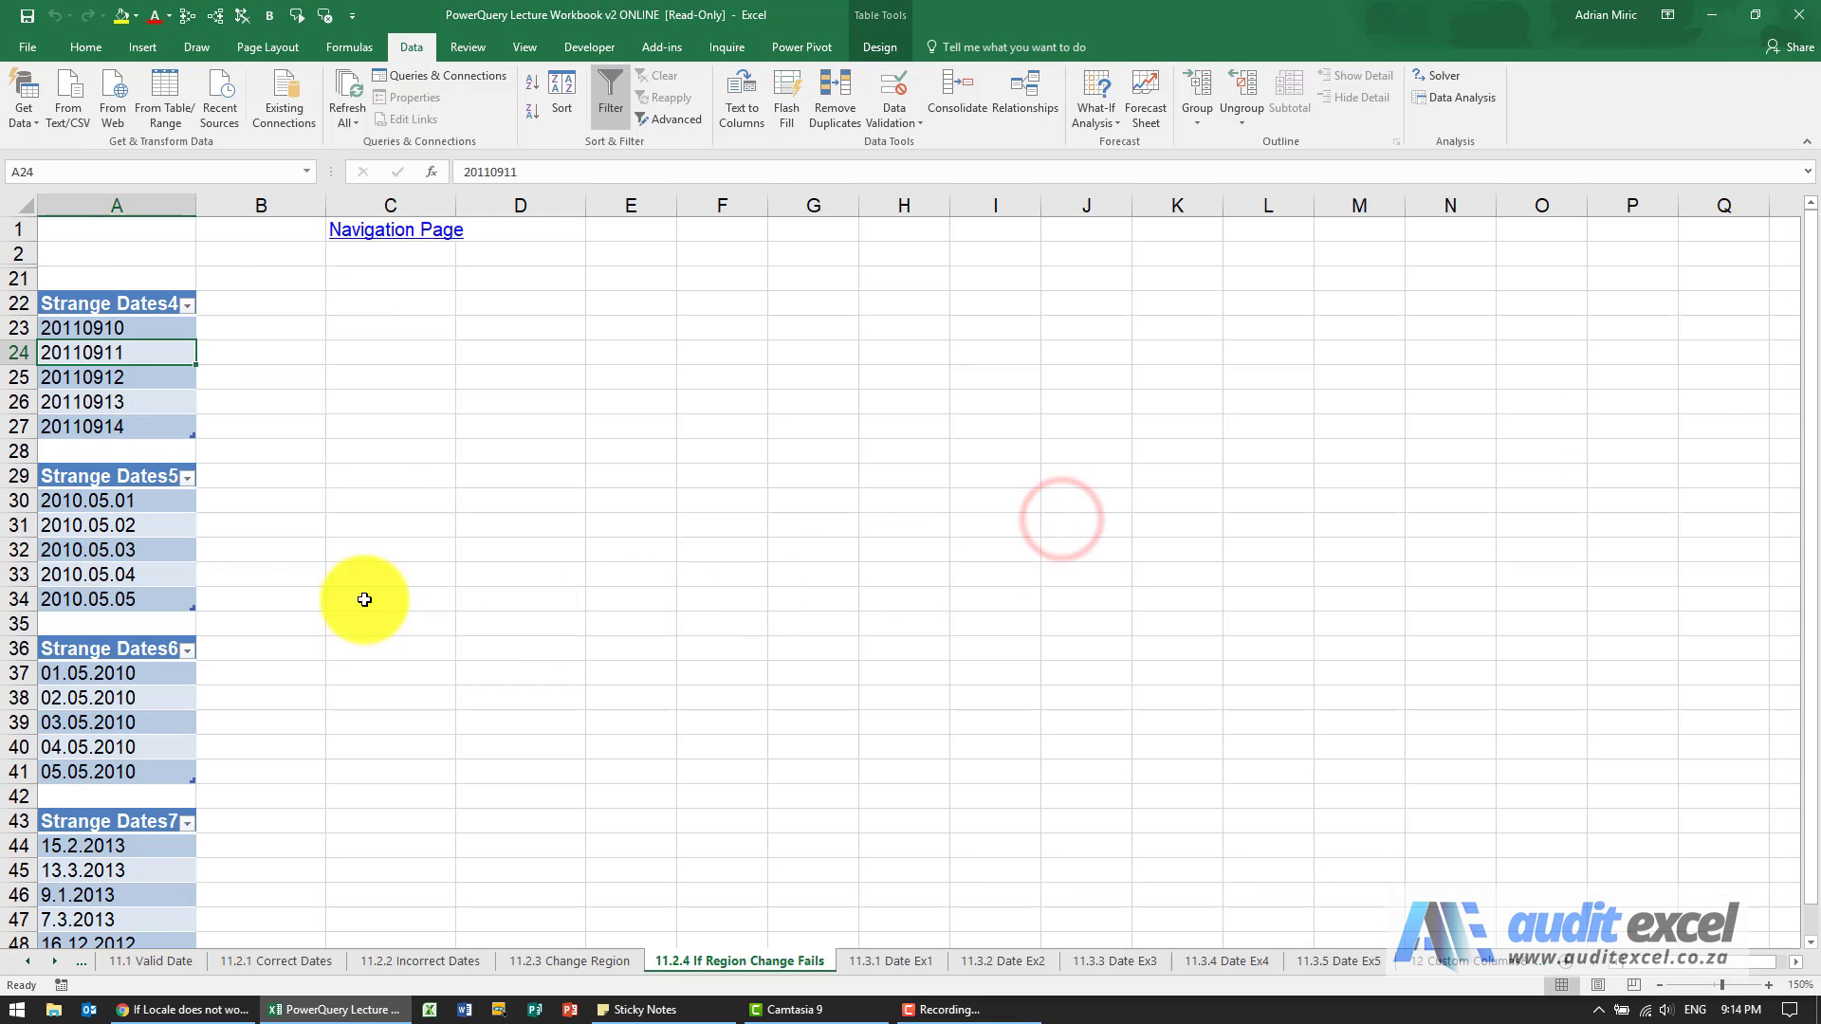
click(138, 524)
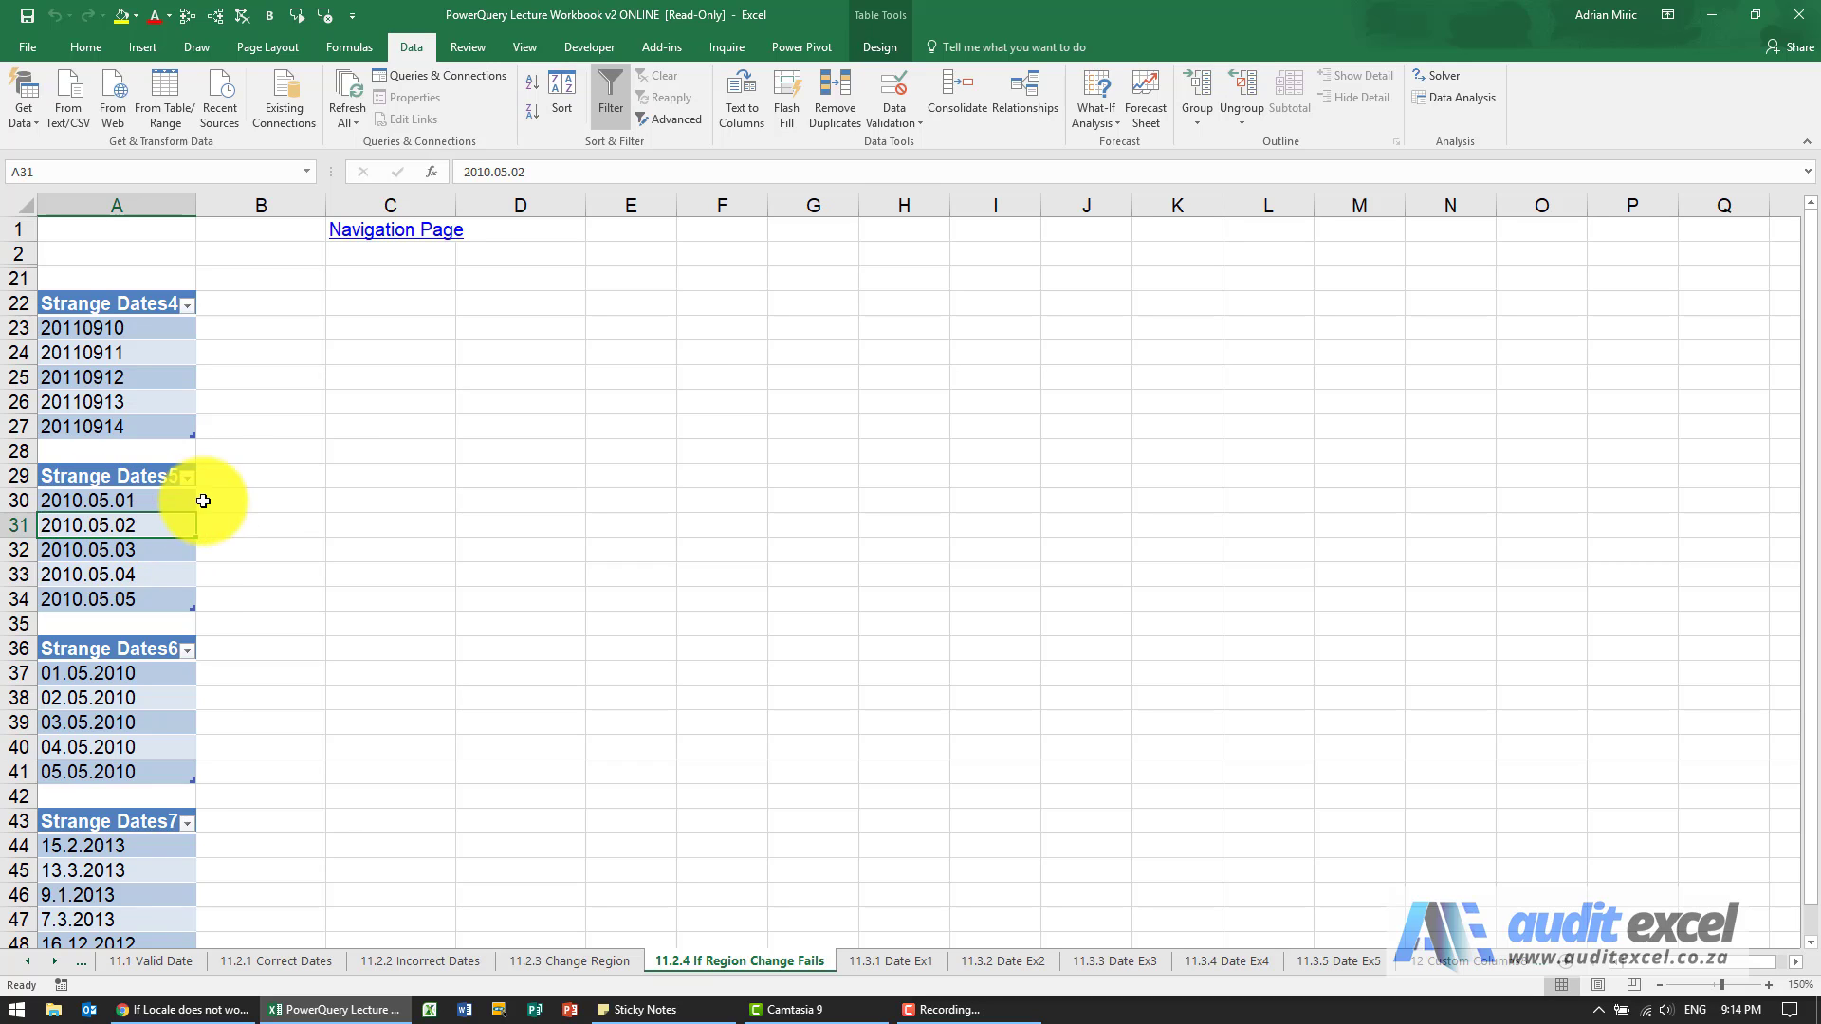
click(411, 49)
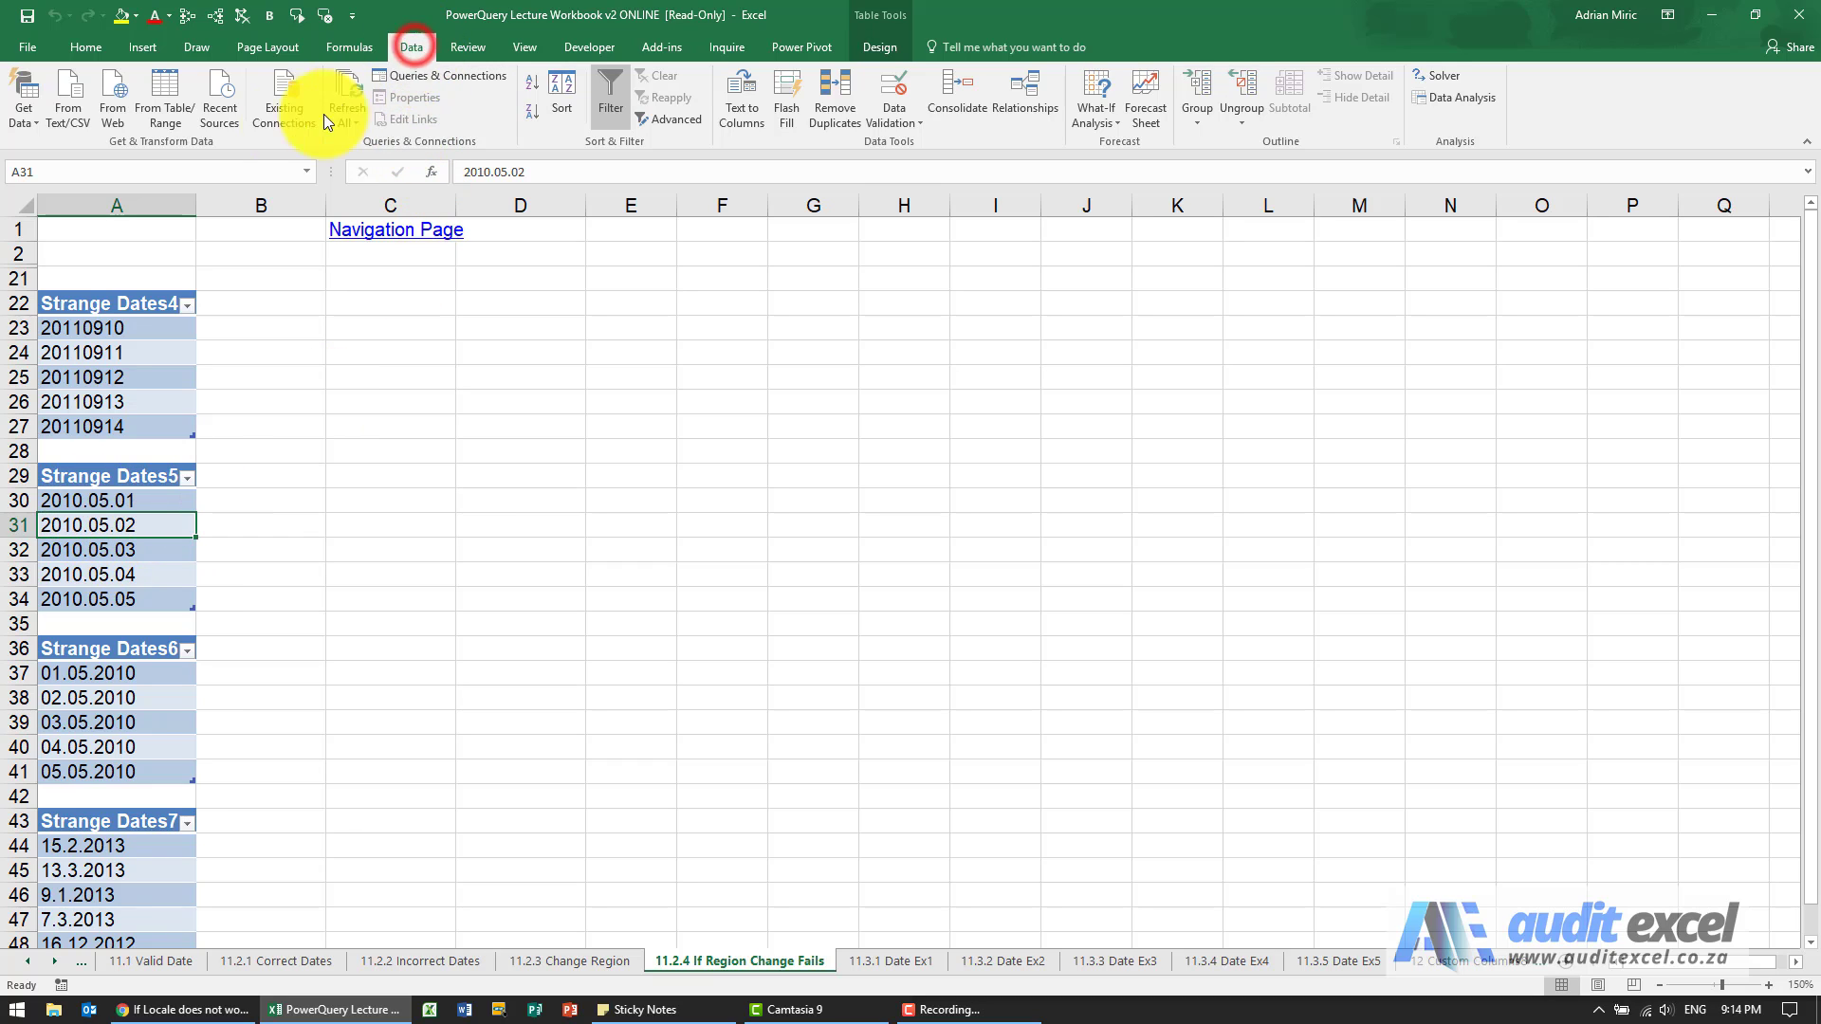
click(166, 103)
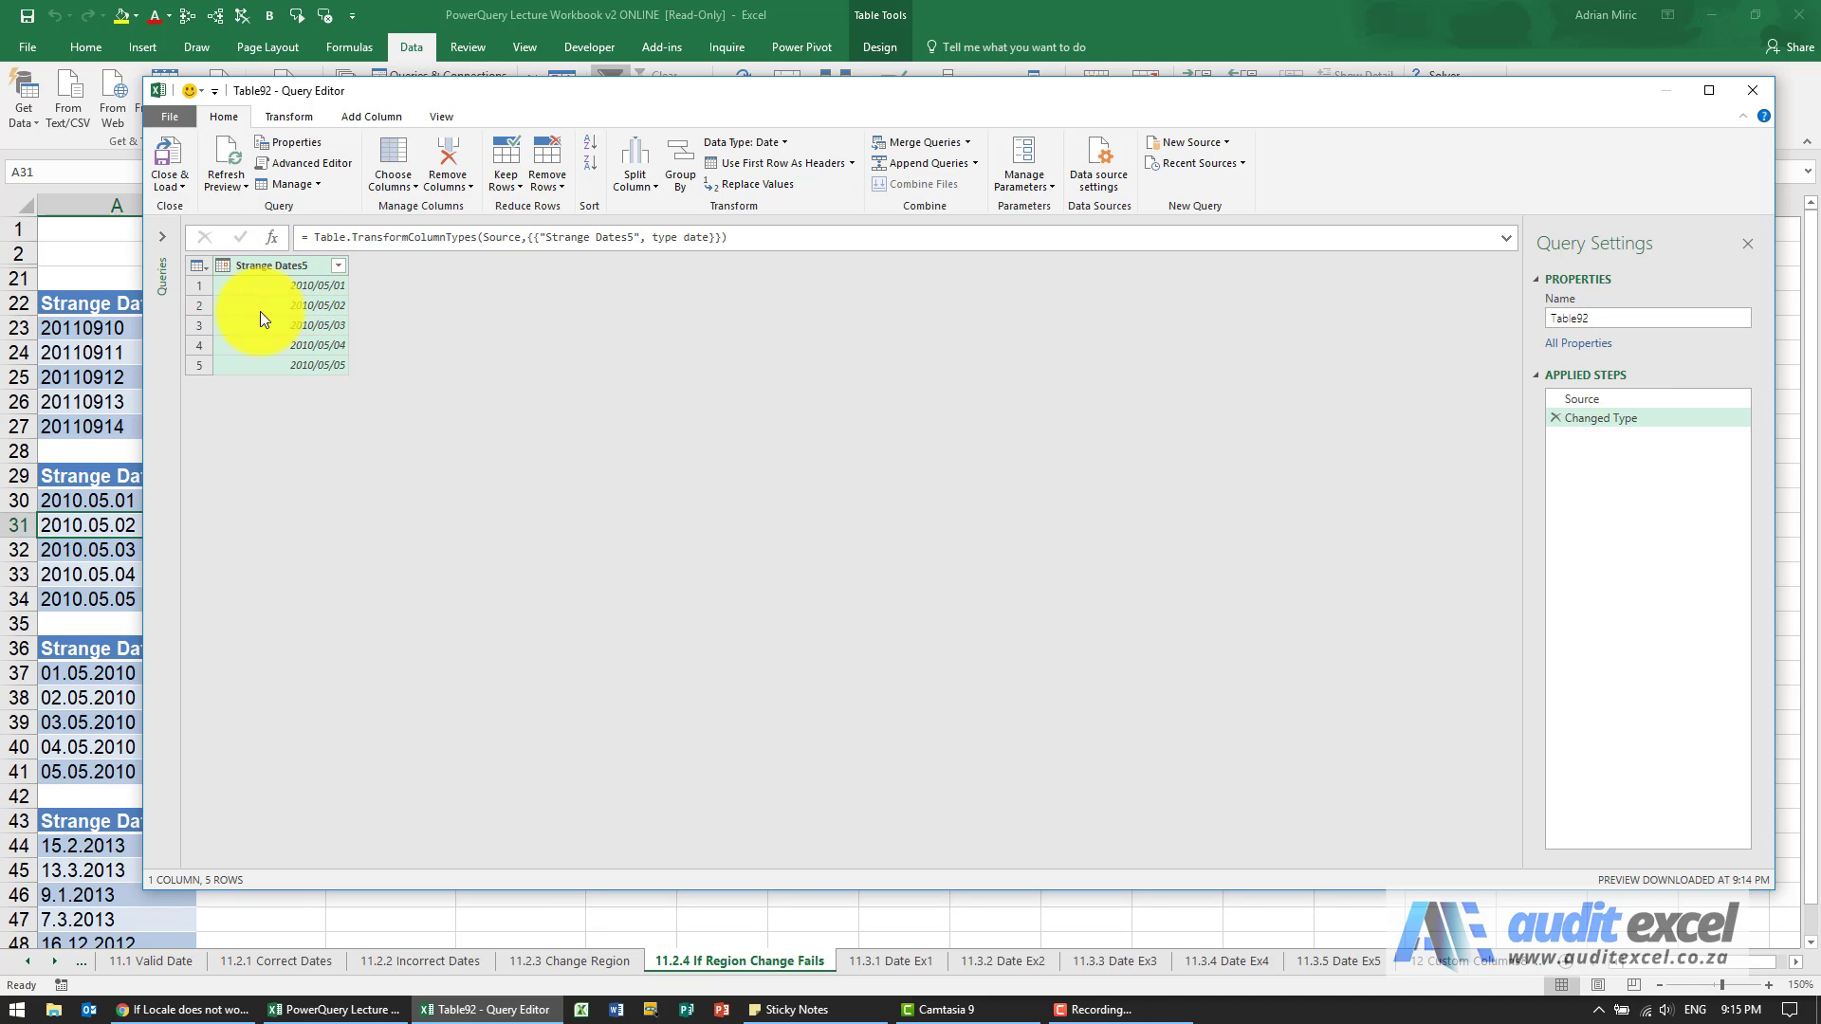
click(1756, 93)
click(1046, 523)
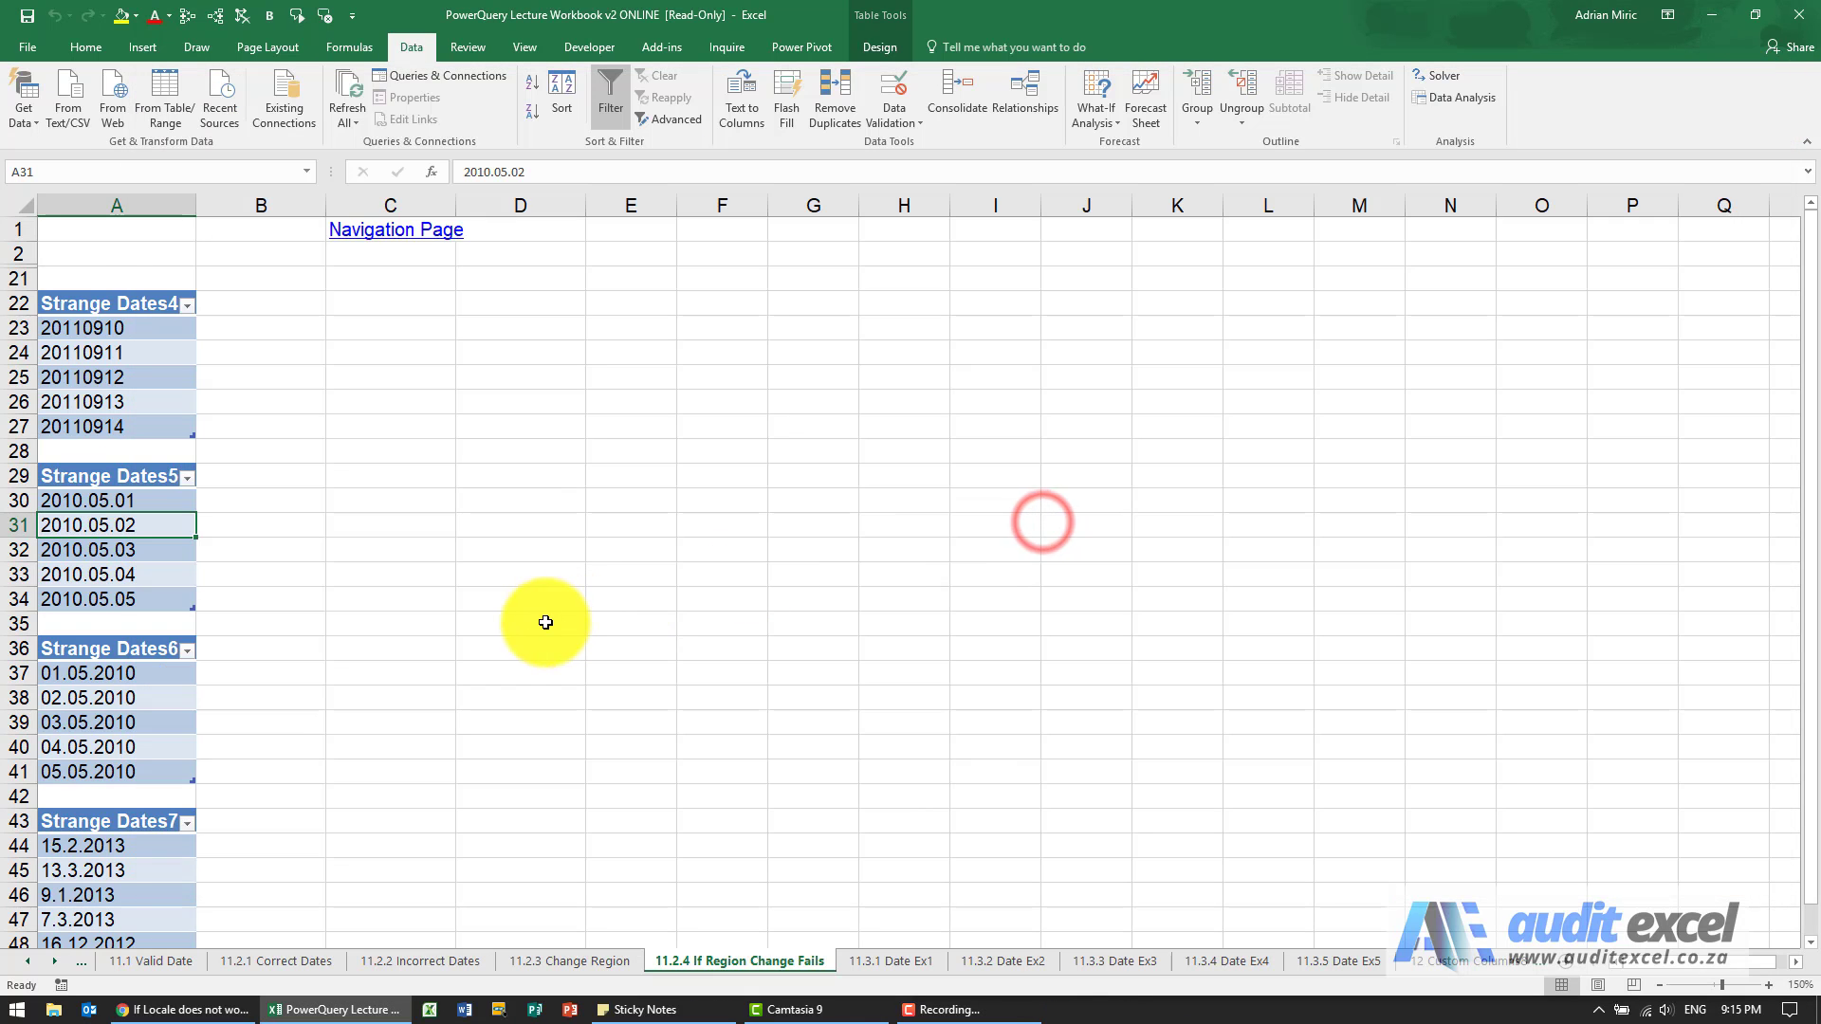
scroll(539, 619, down, 1)
click(138, 596)
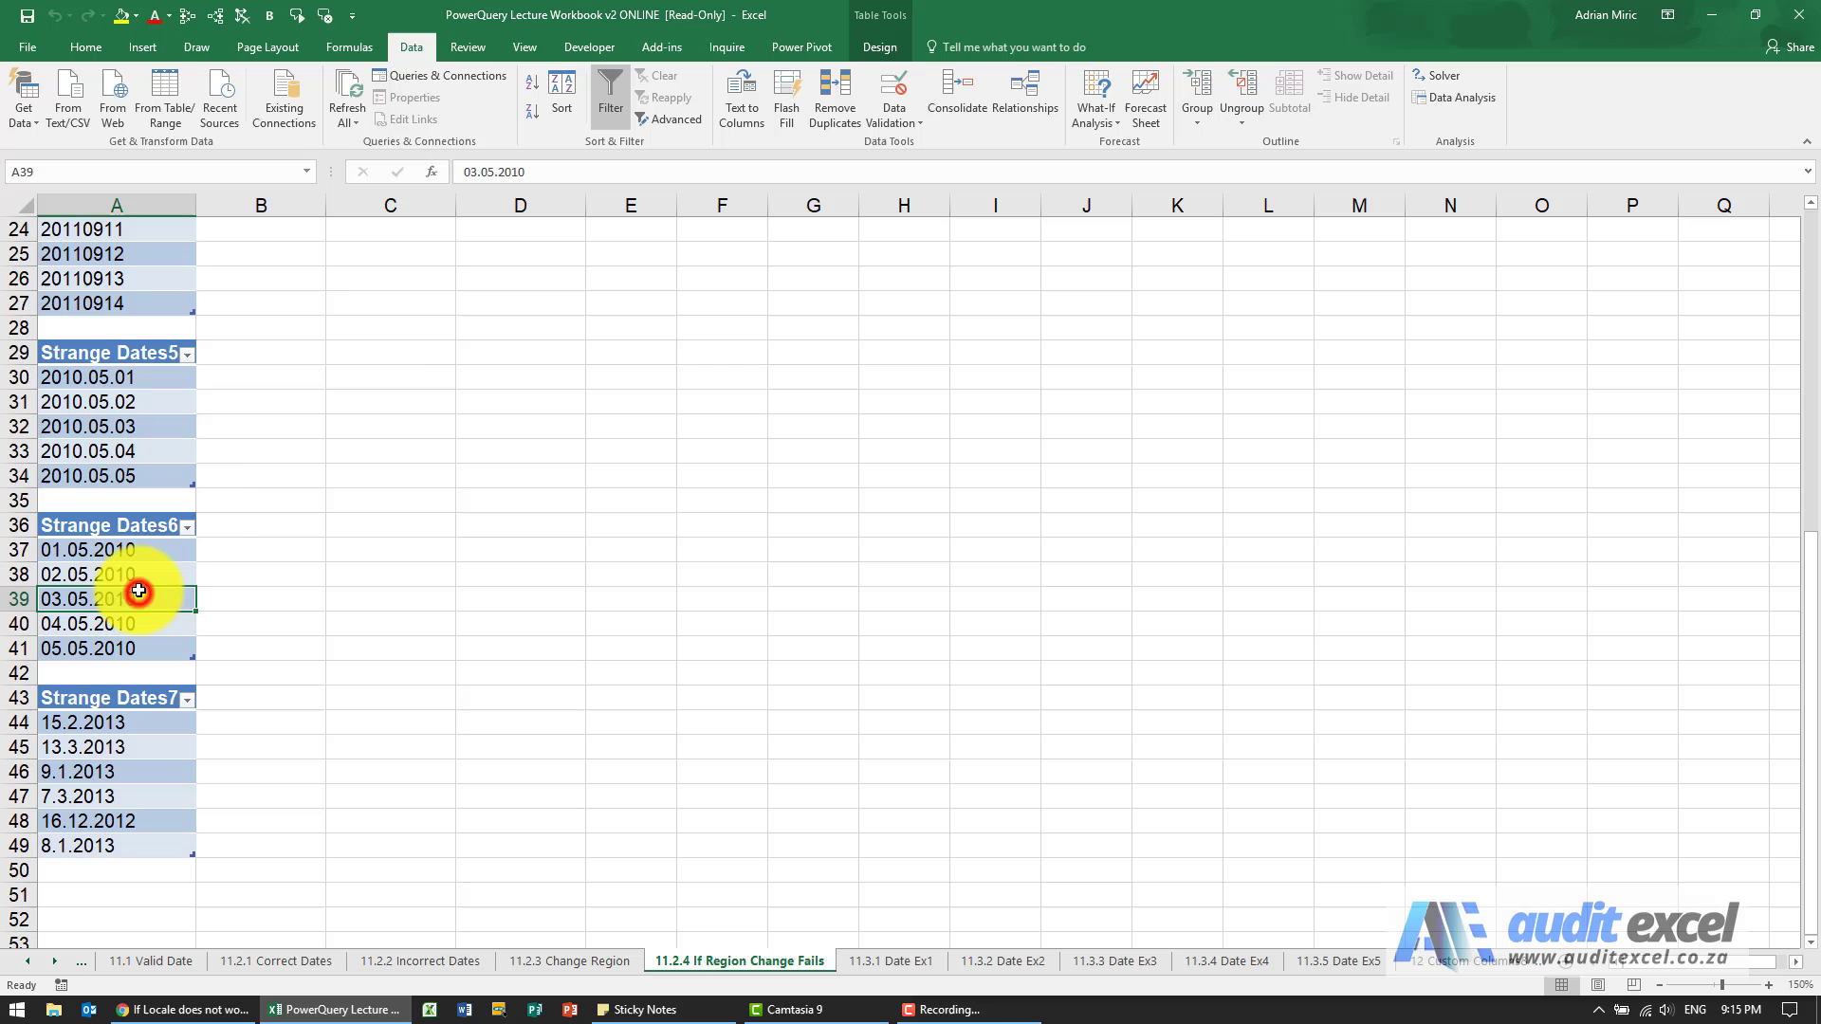
click(411, 46)
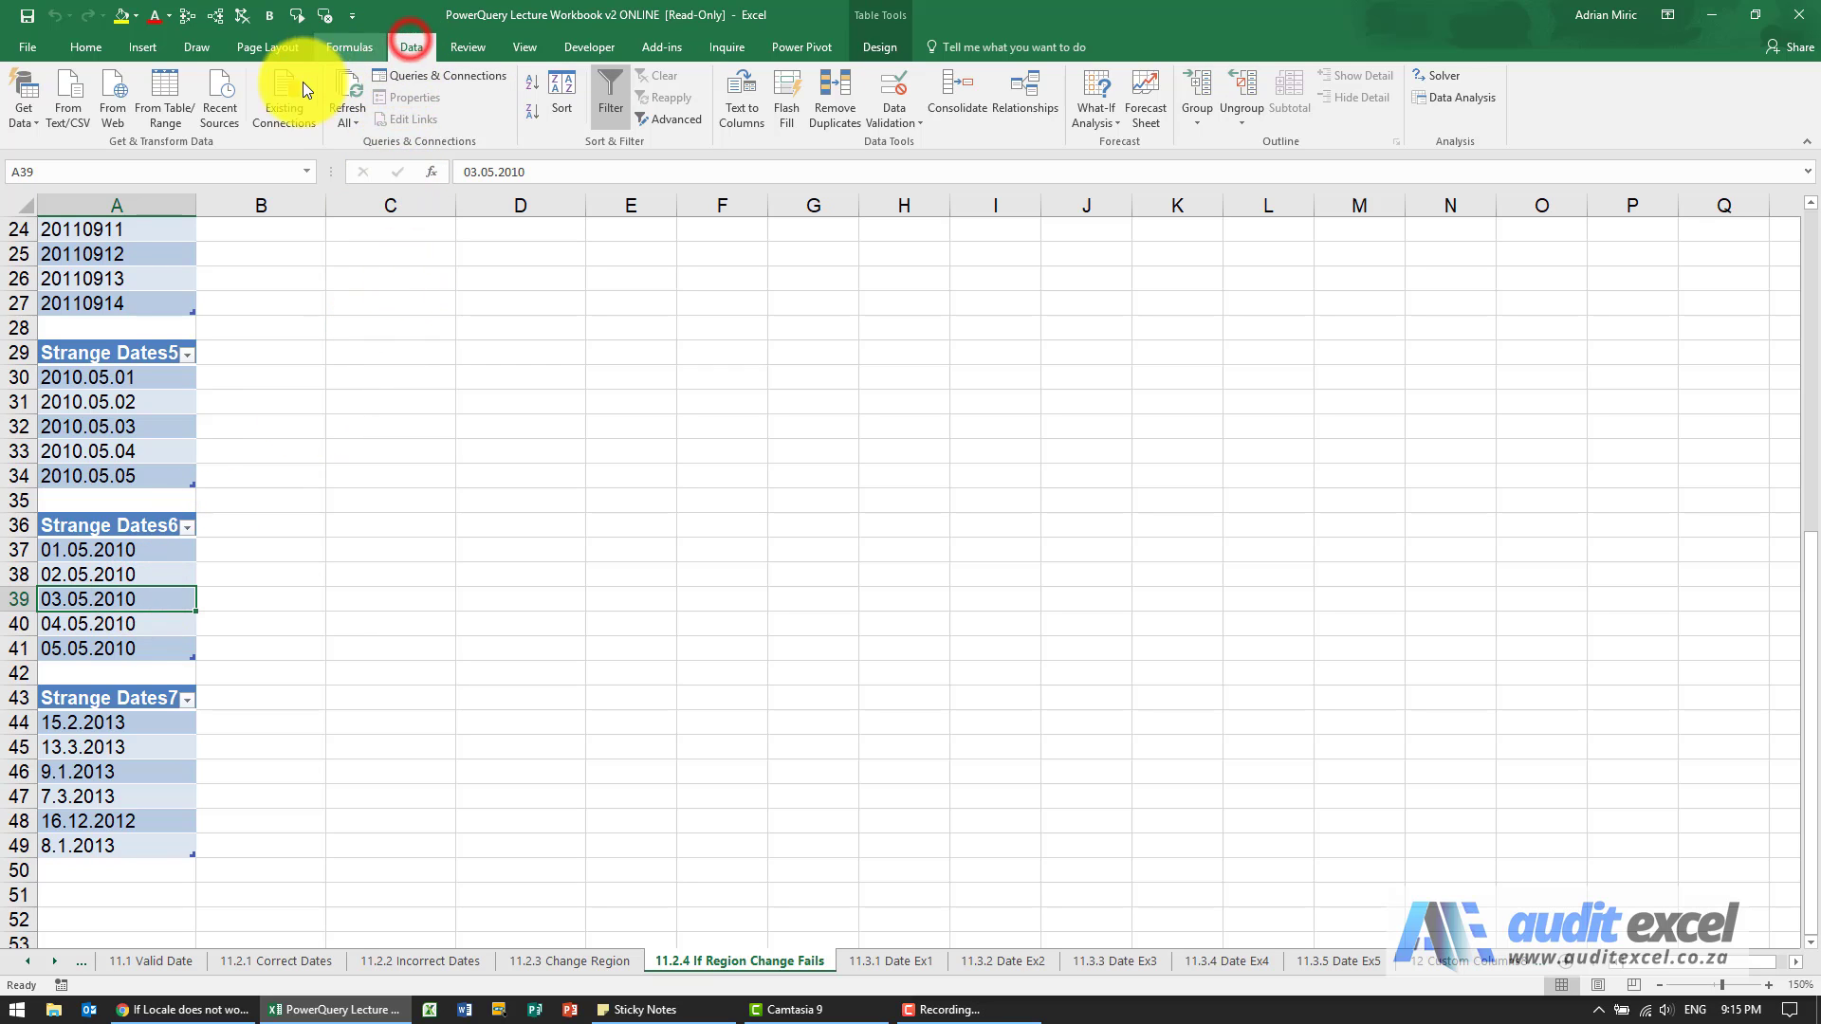
click(173, 91)
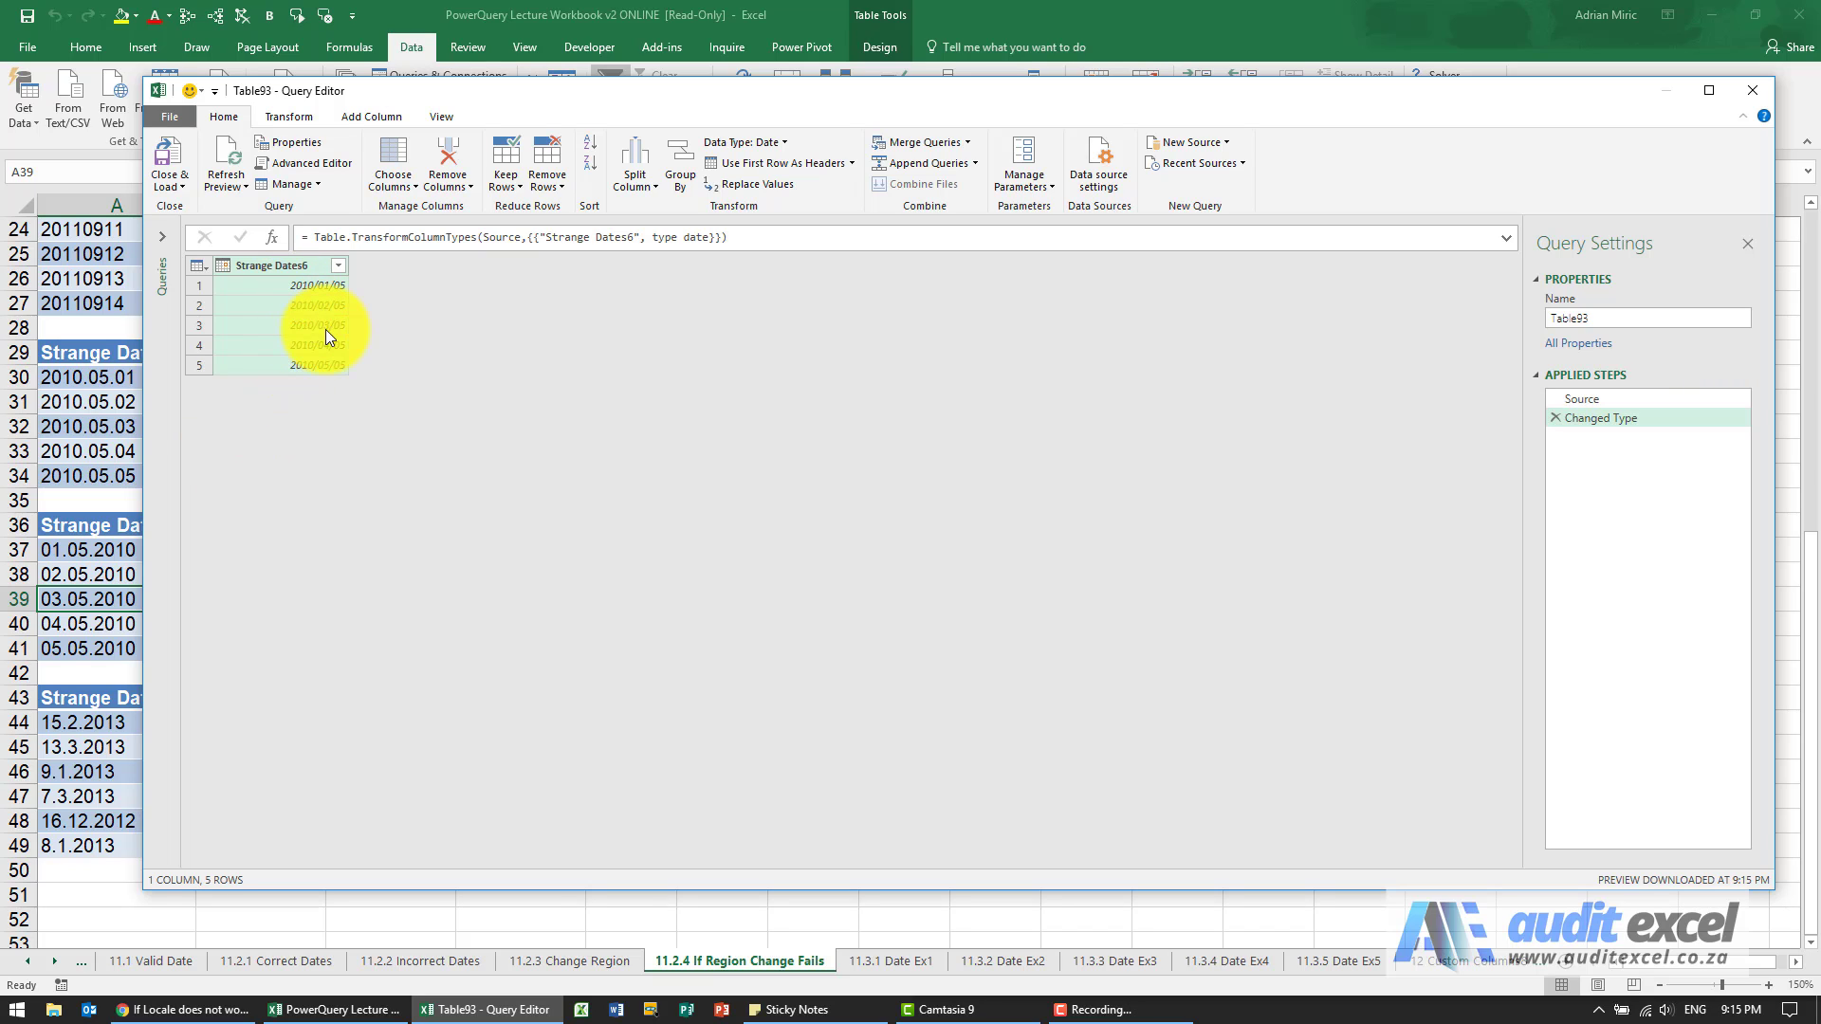
click(1752, 91)
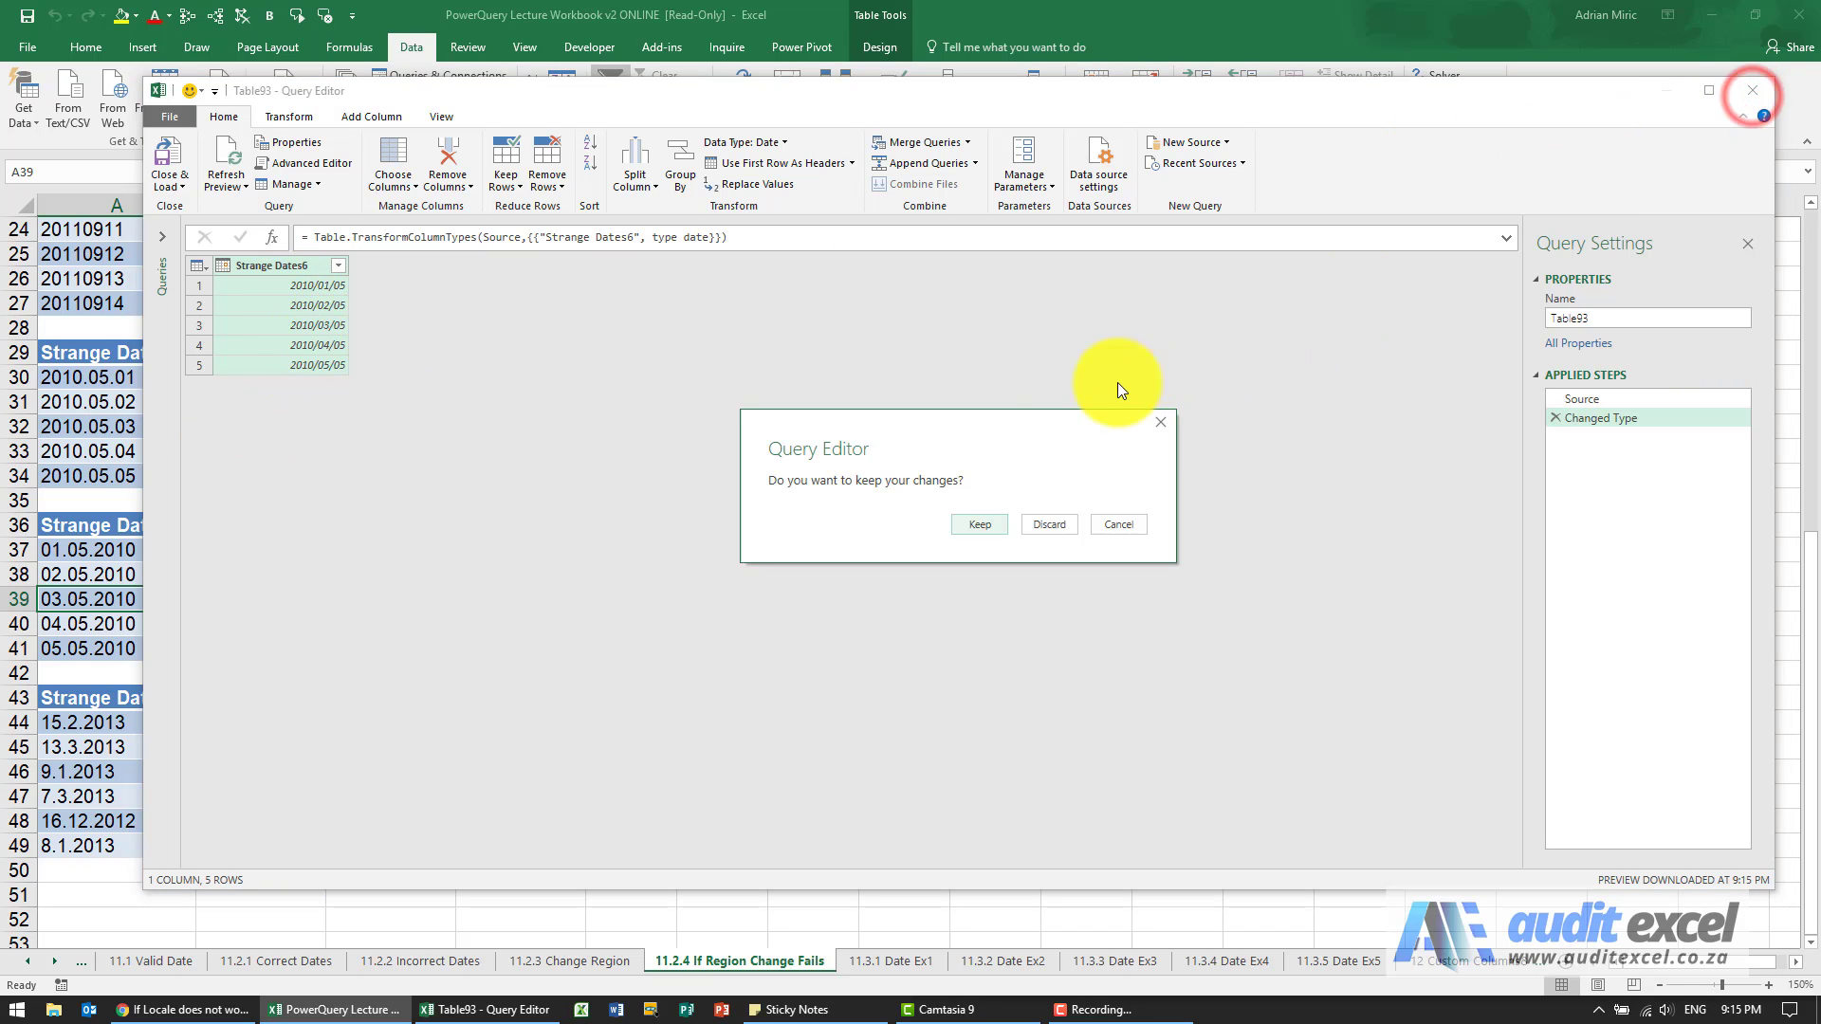
click(1044, 517)
scroll(502, 693, down, 1)
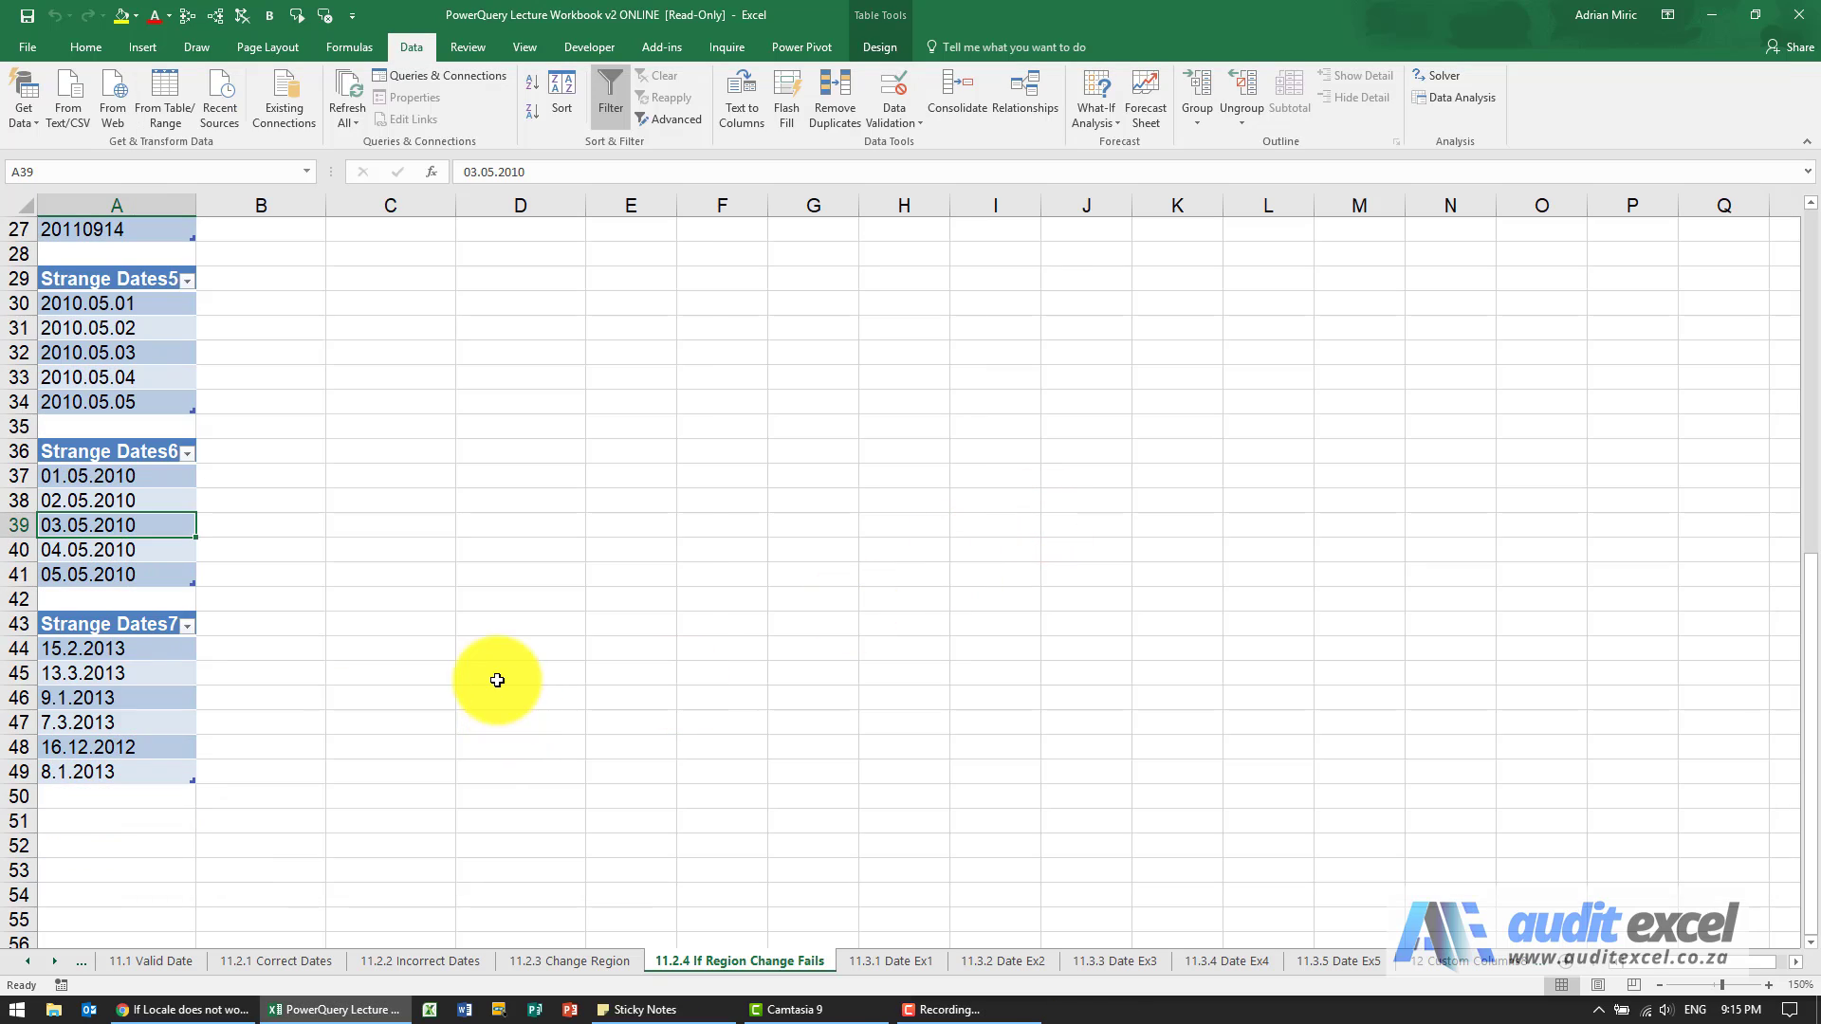
- Load Strange Dates7 into Power Query and convert its column to Date, replacing the current type
click(155, 688)
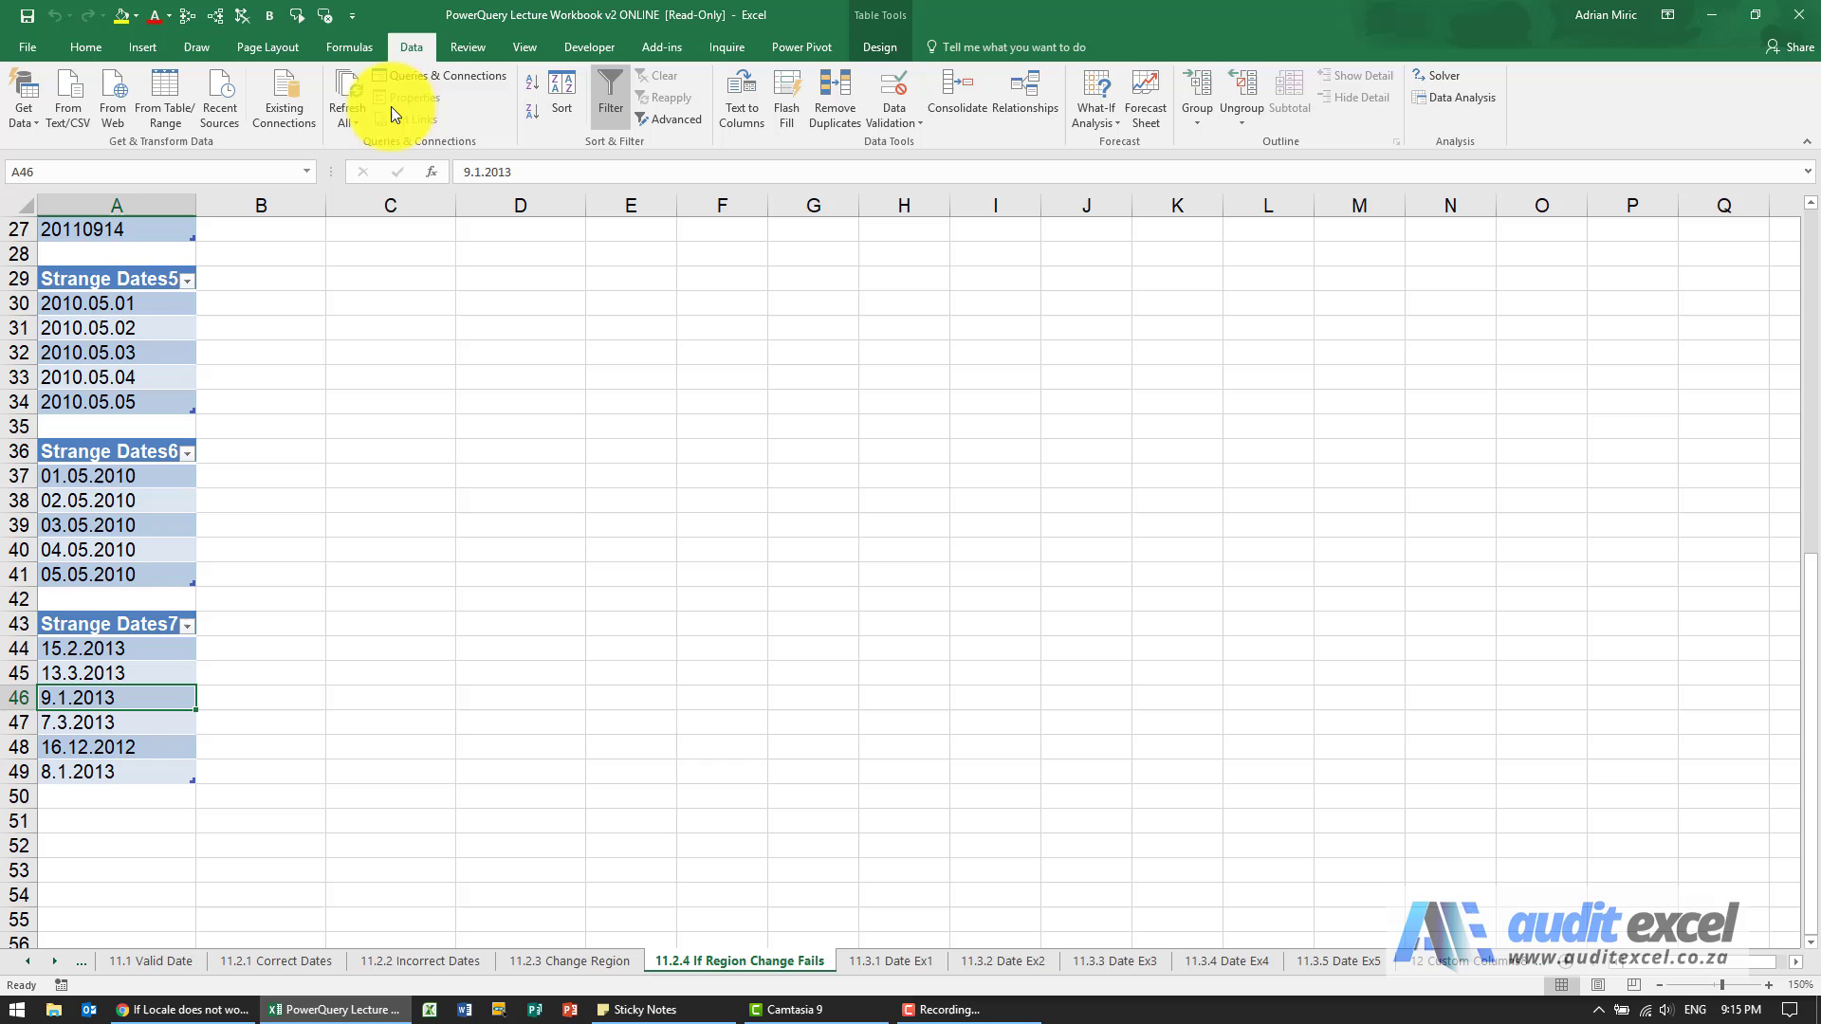
click(418, 44)
click(173, 91)
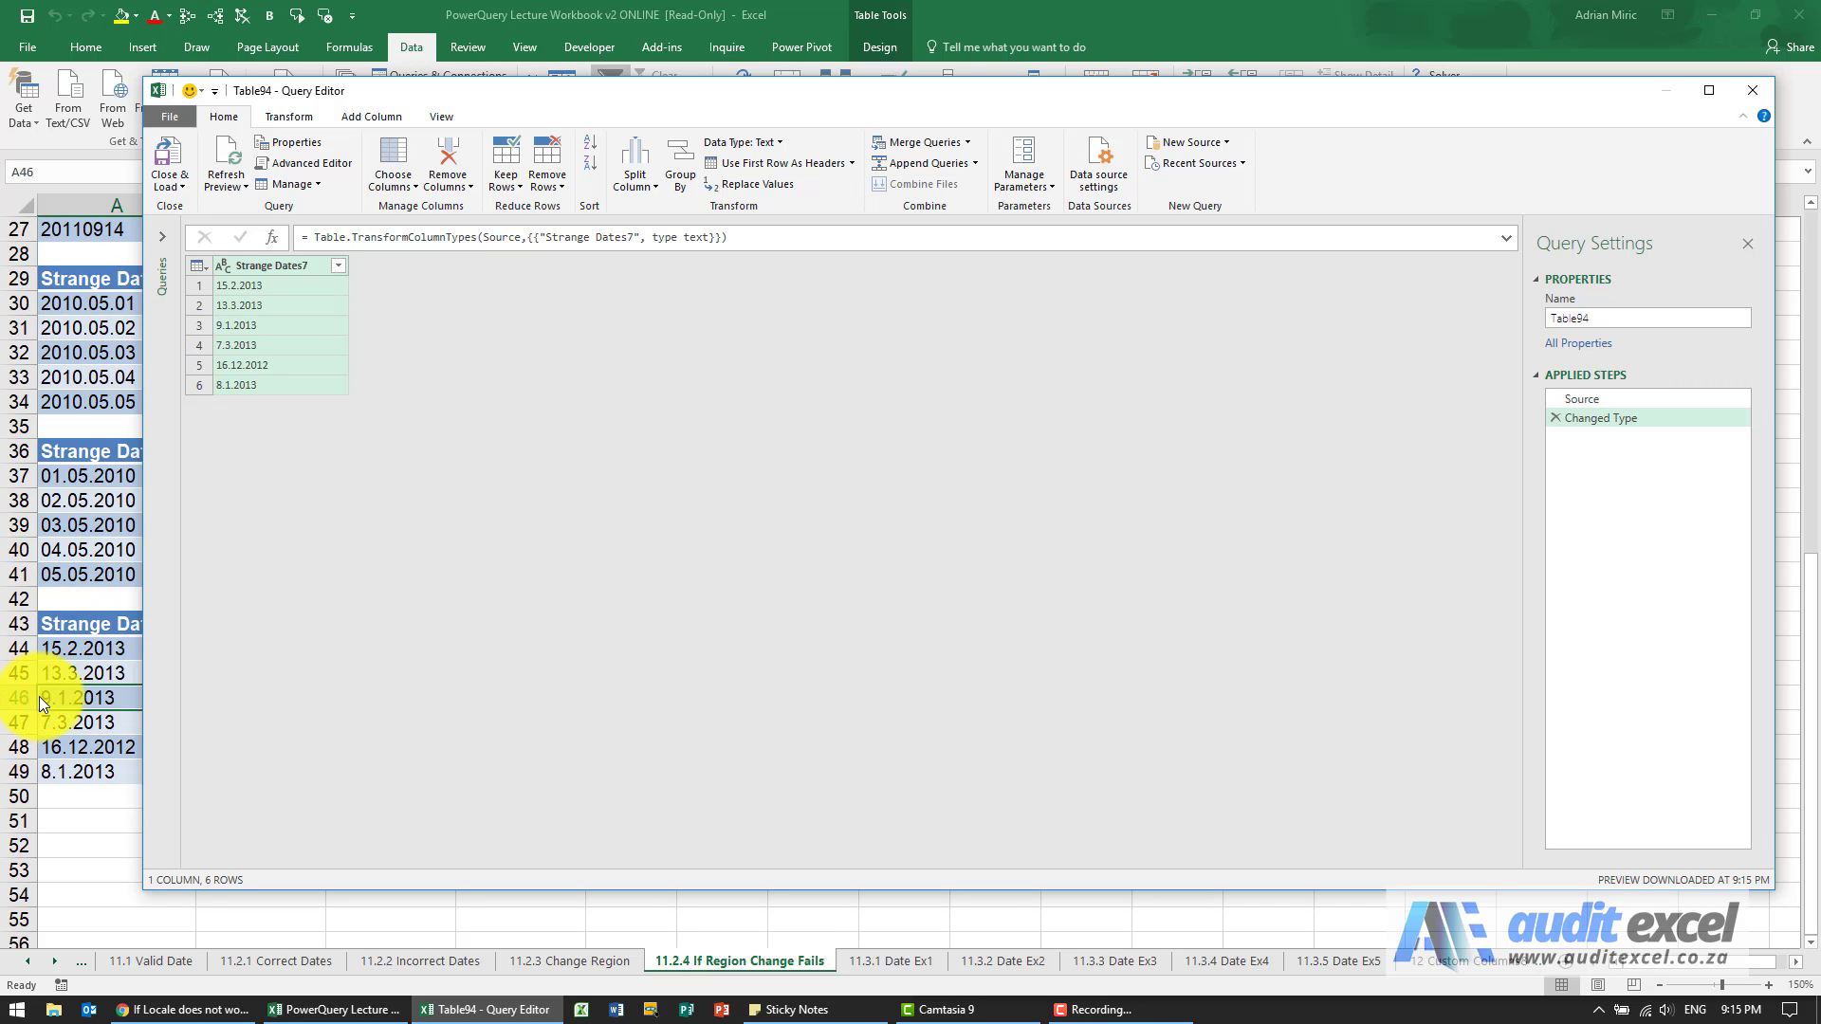
click(253, 265)
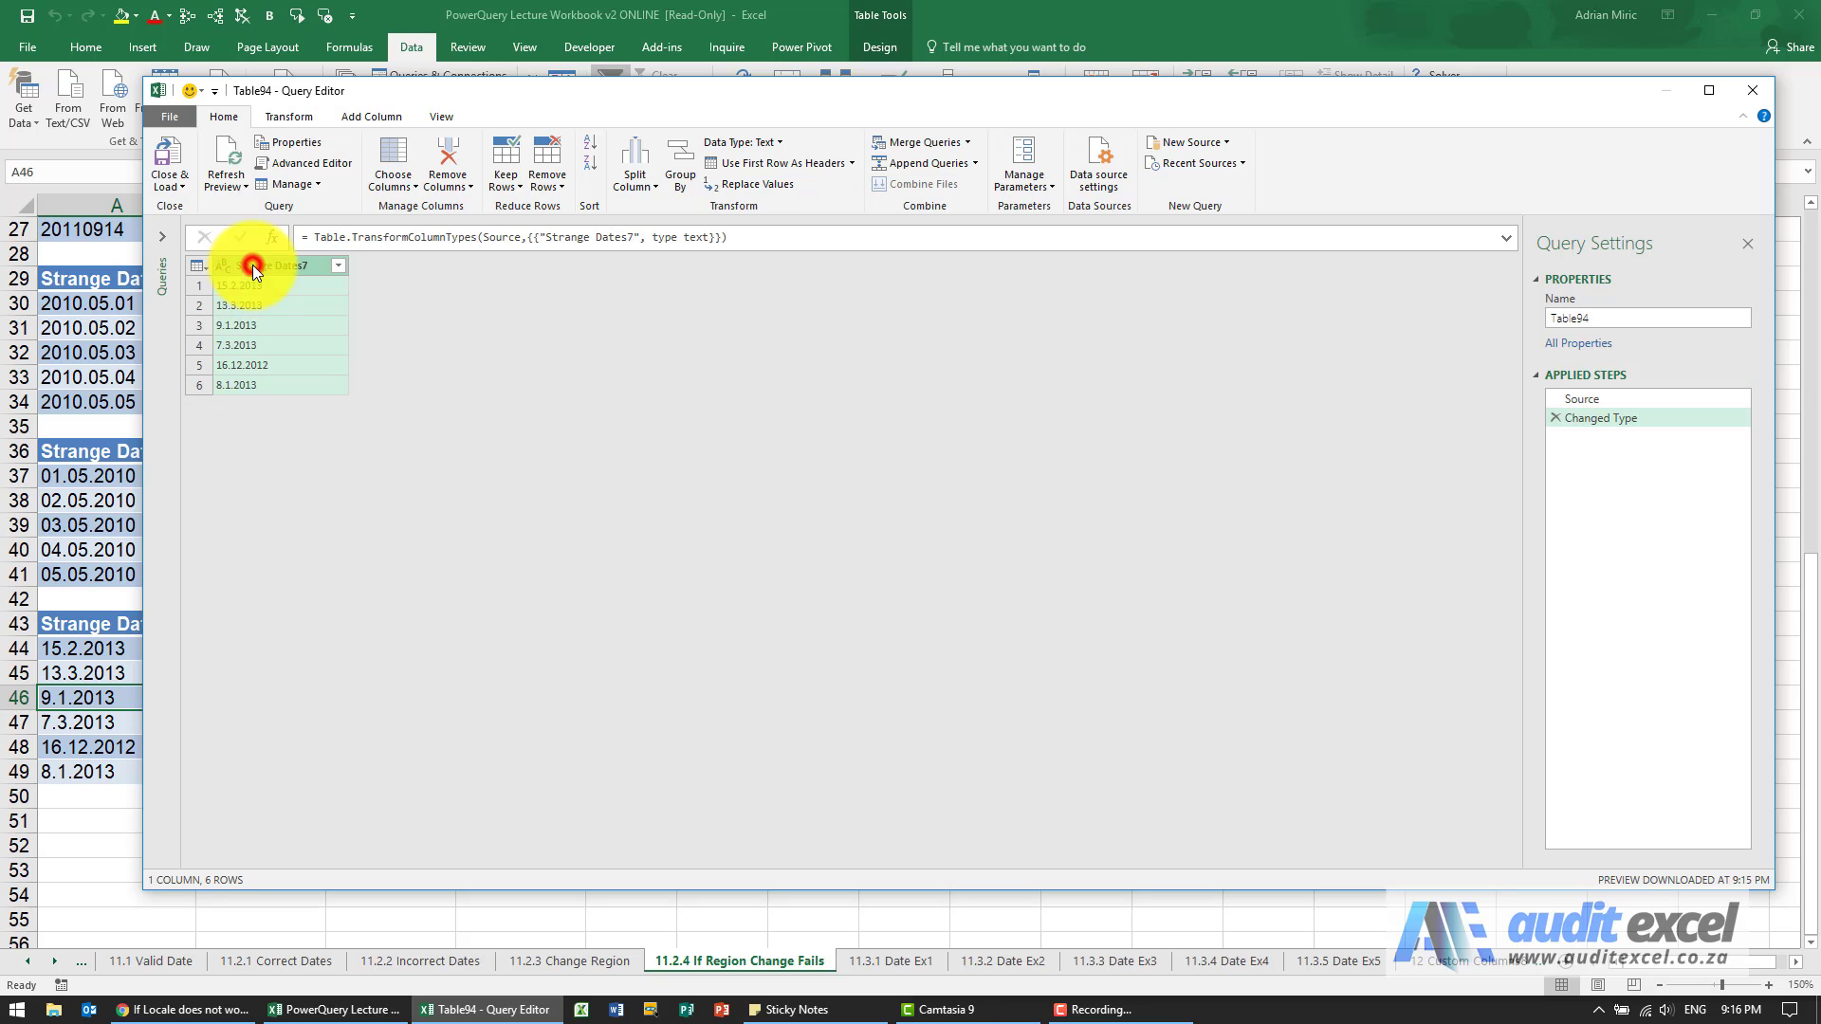
click(740, 141)
click(750, 270)
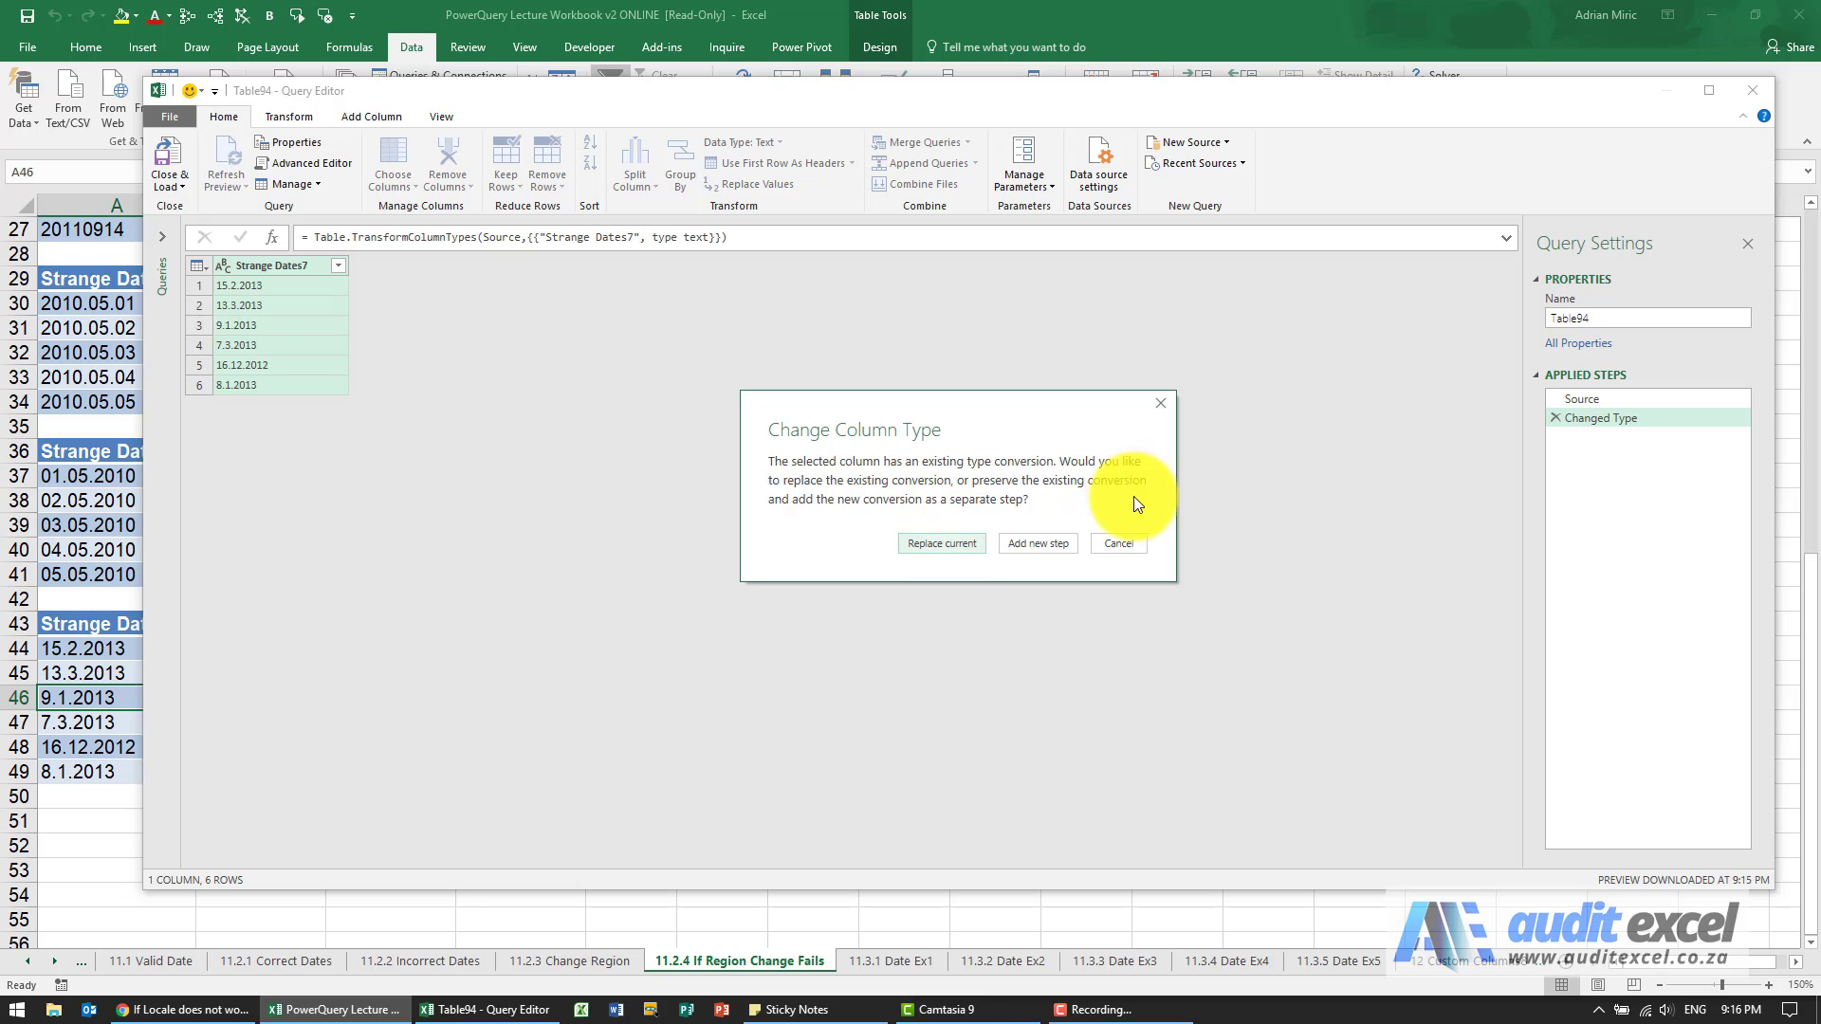
click(964, 548)
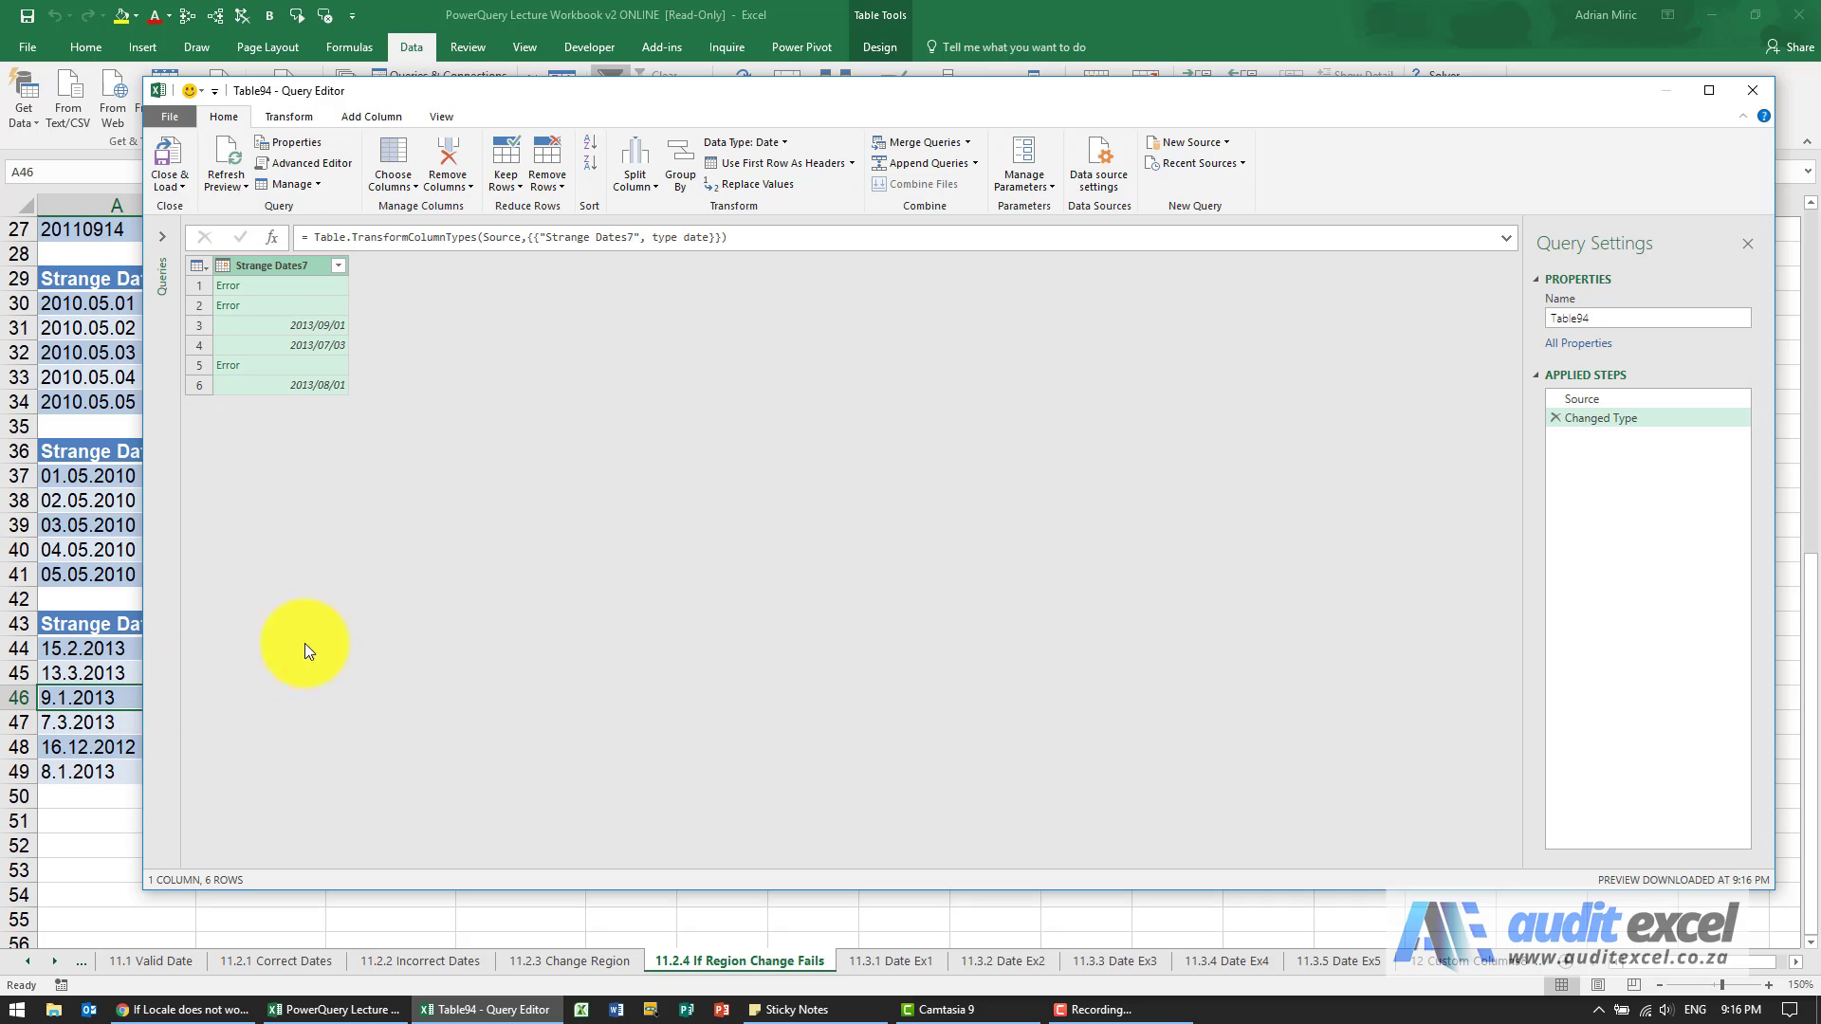
- Delete the failed date conversion step and glance at the Split Column options
click(1555, 419)
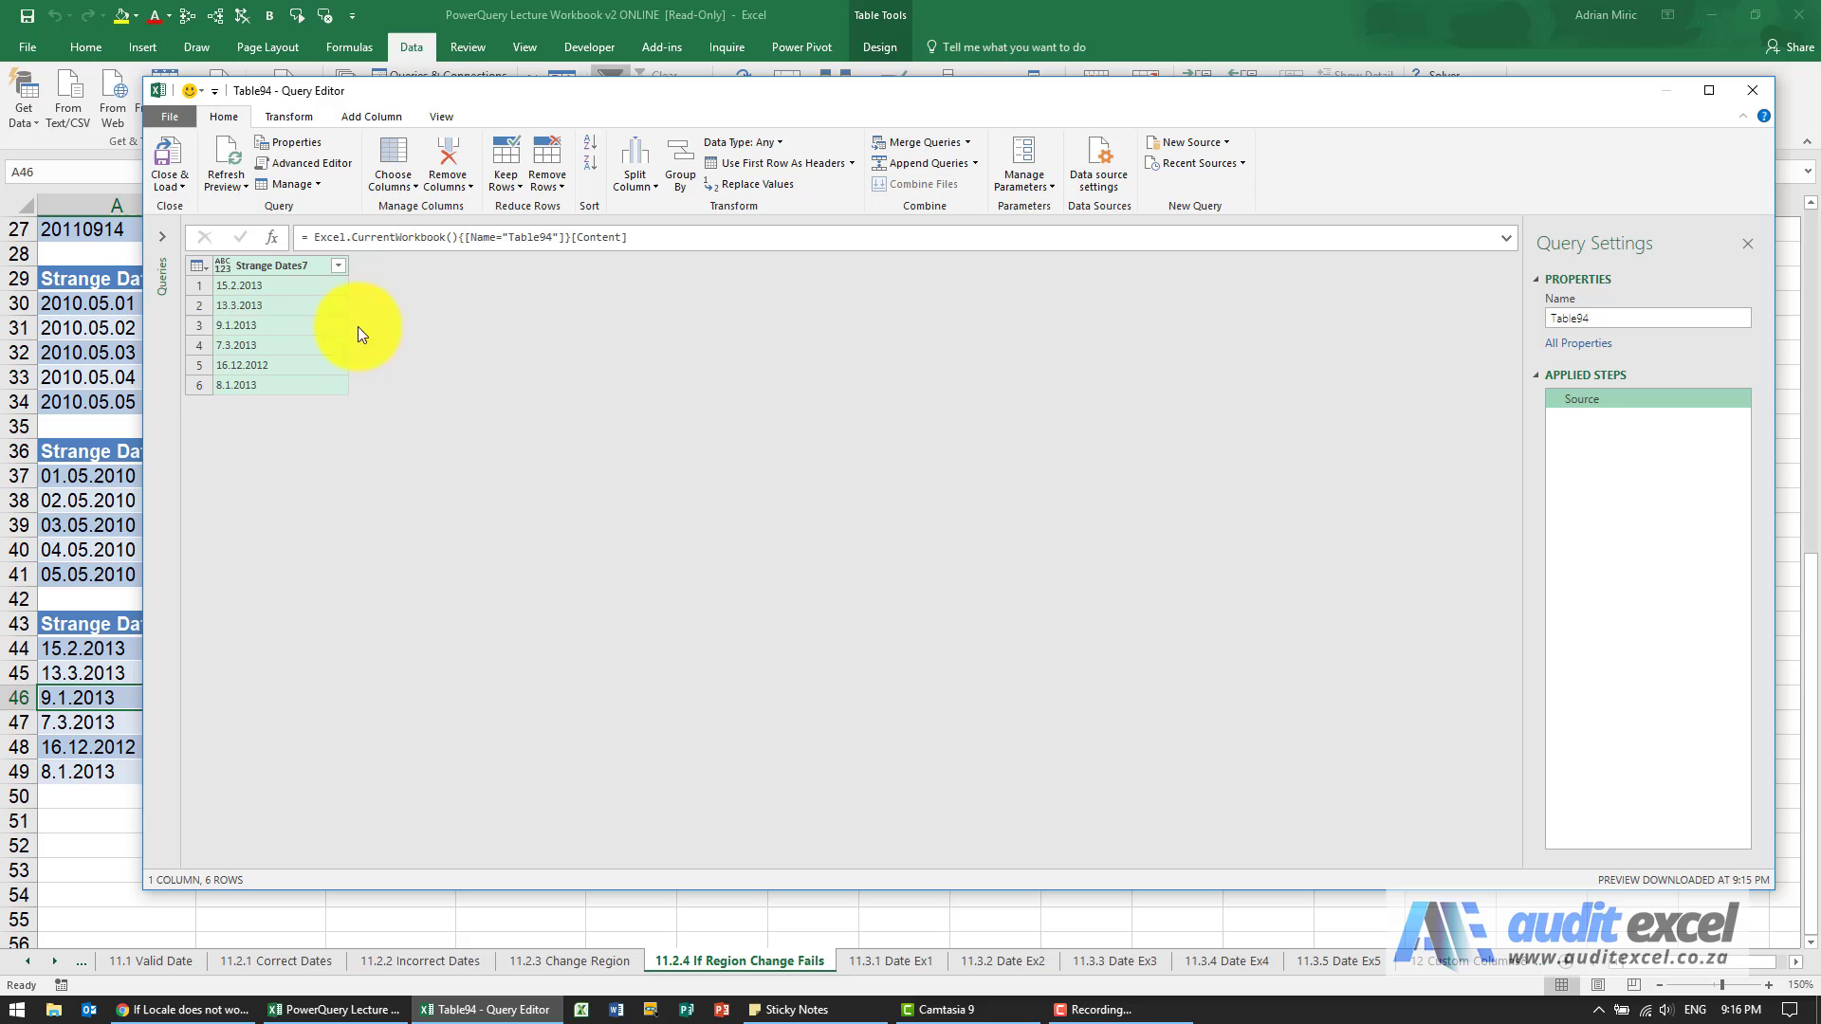
click(635, 183)
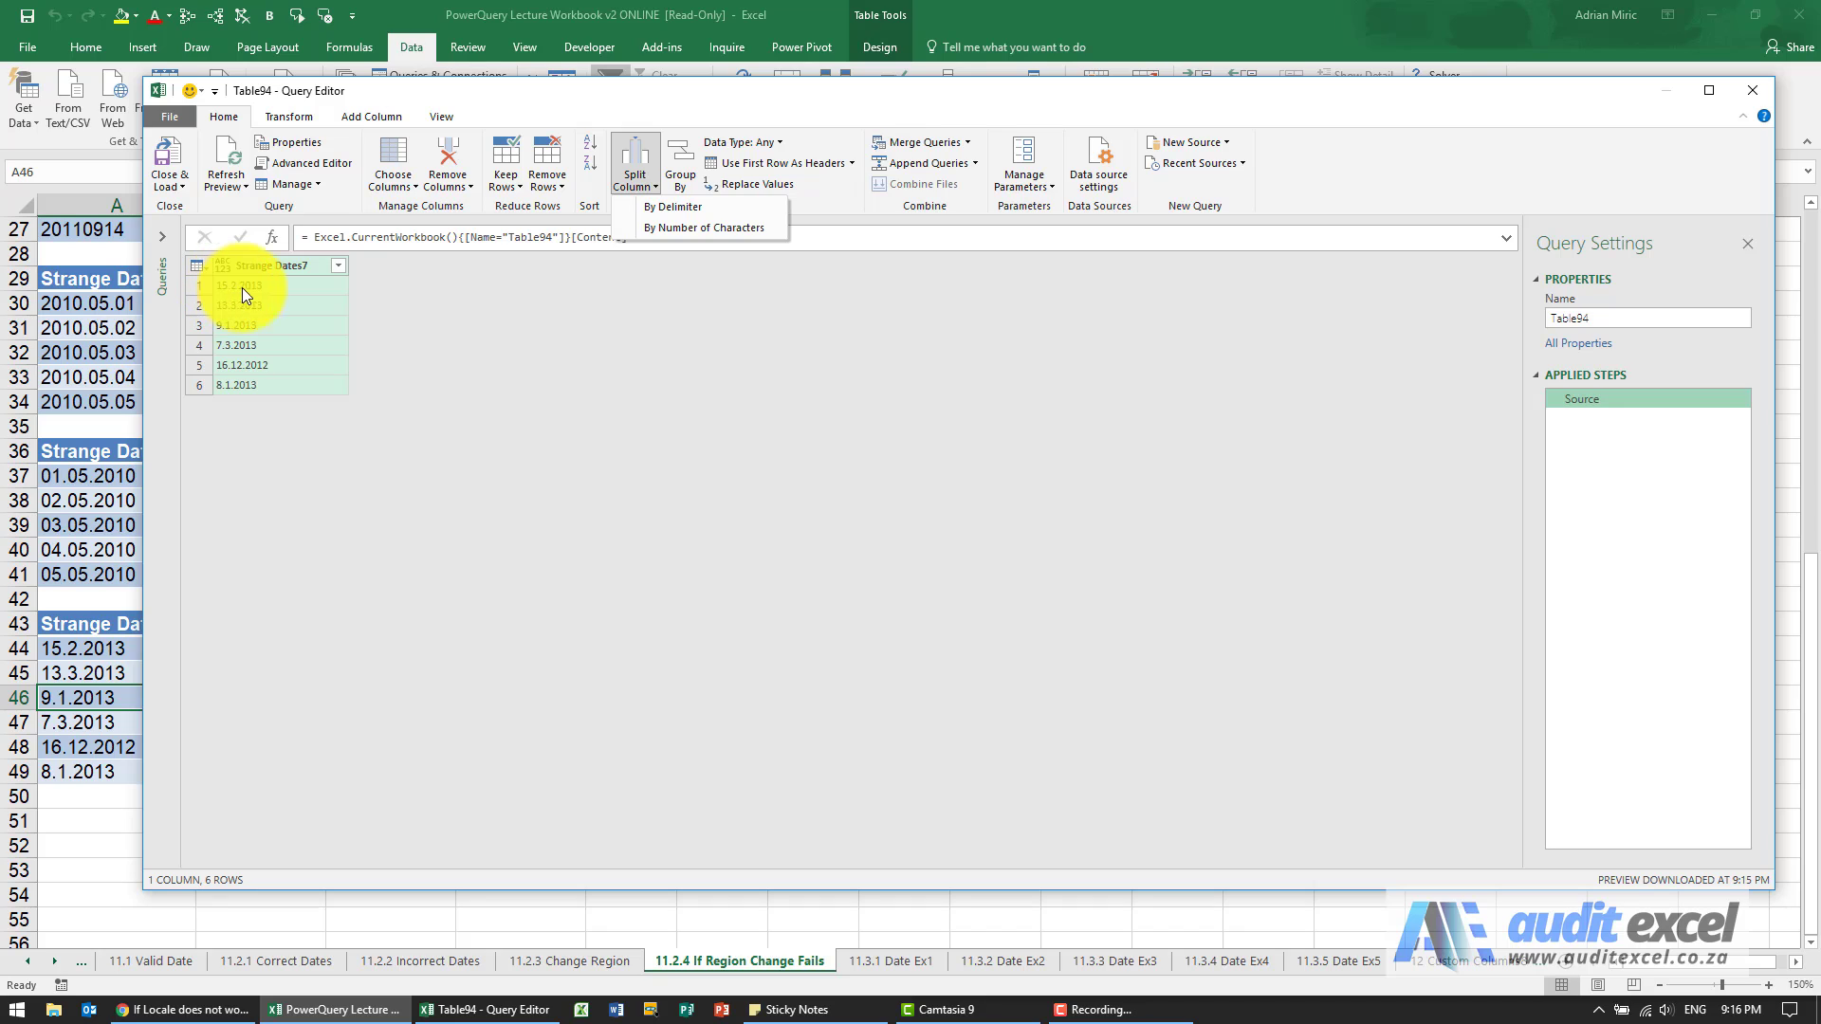
click(631, 184)
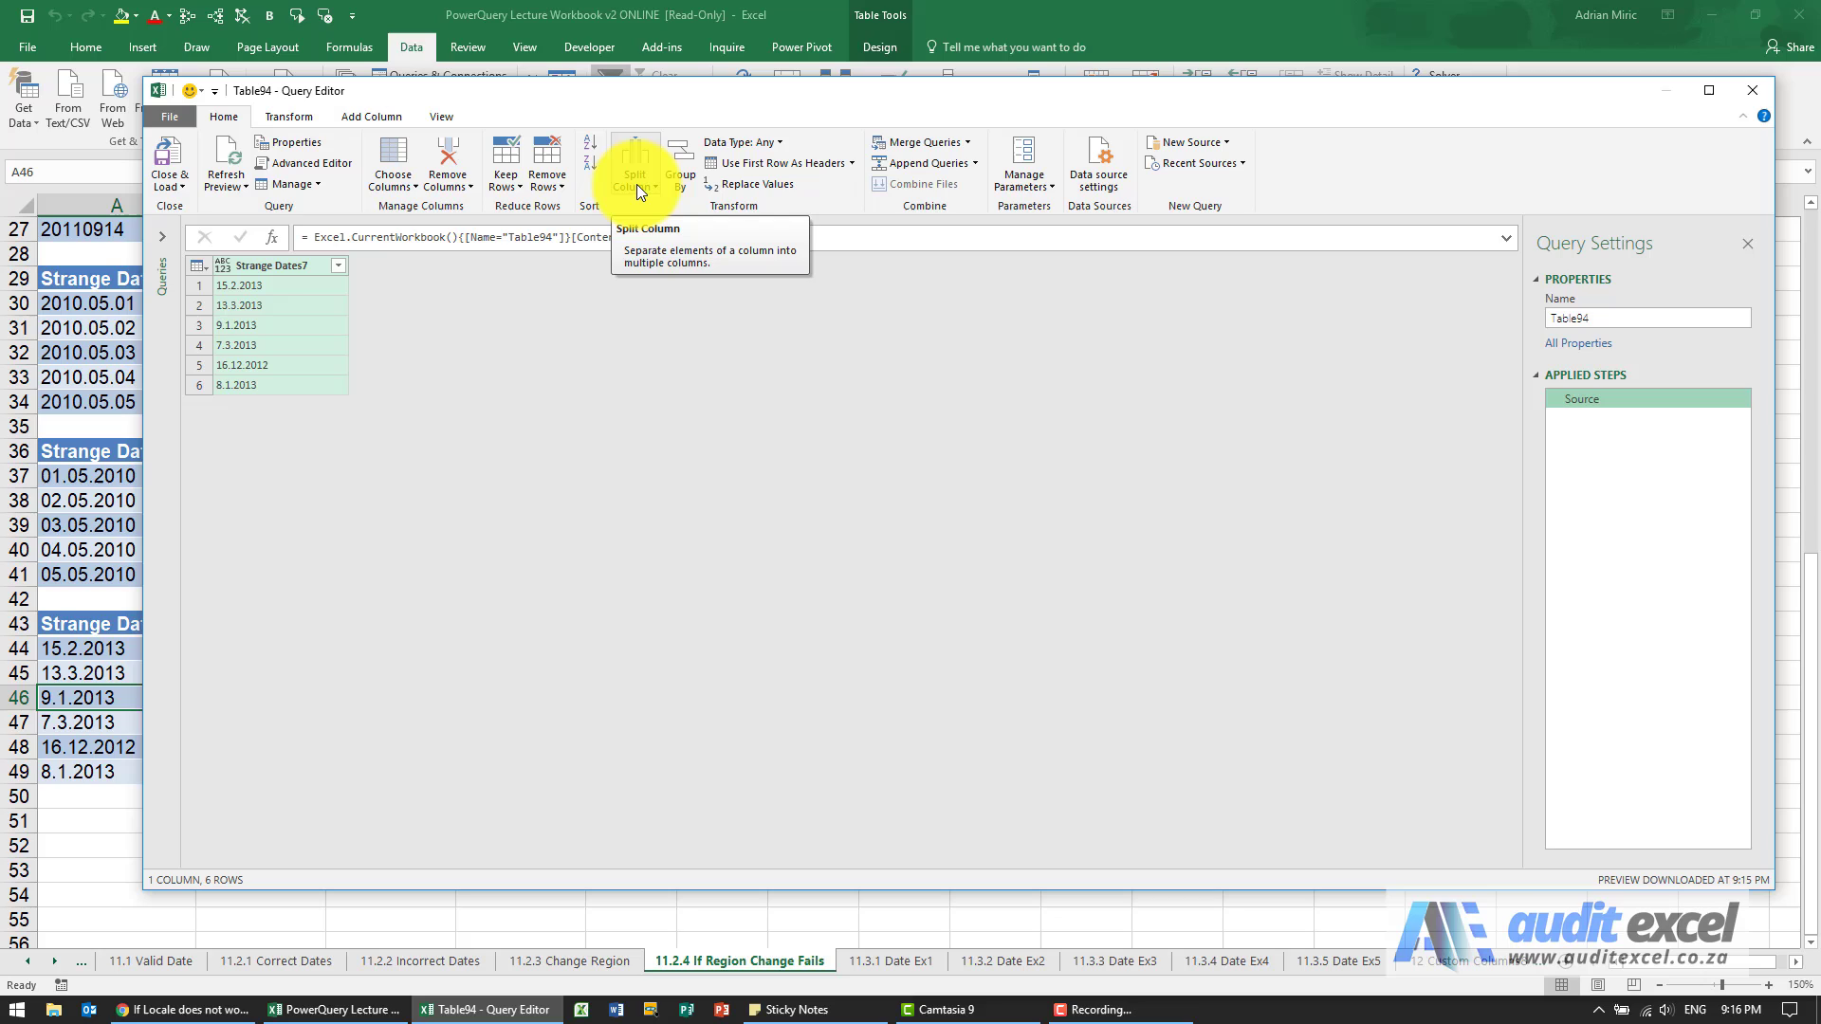
click(464, 347)
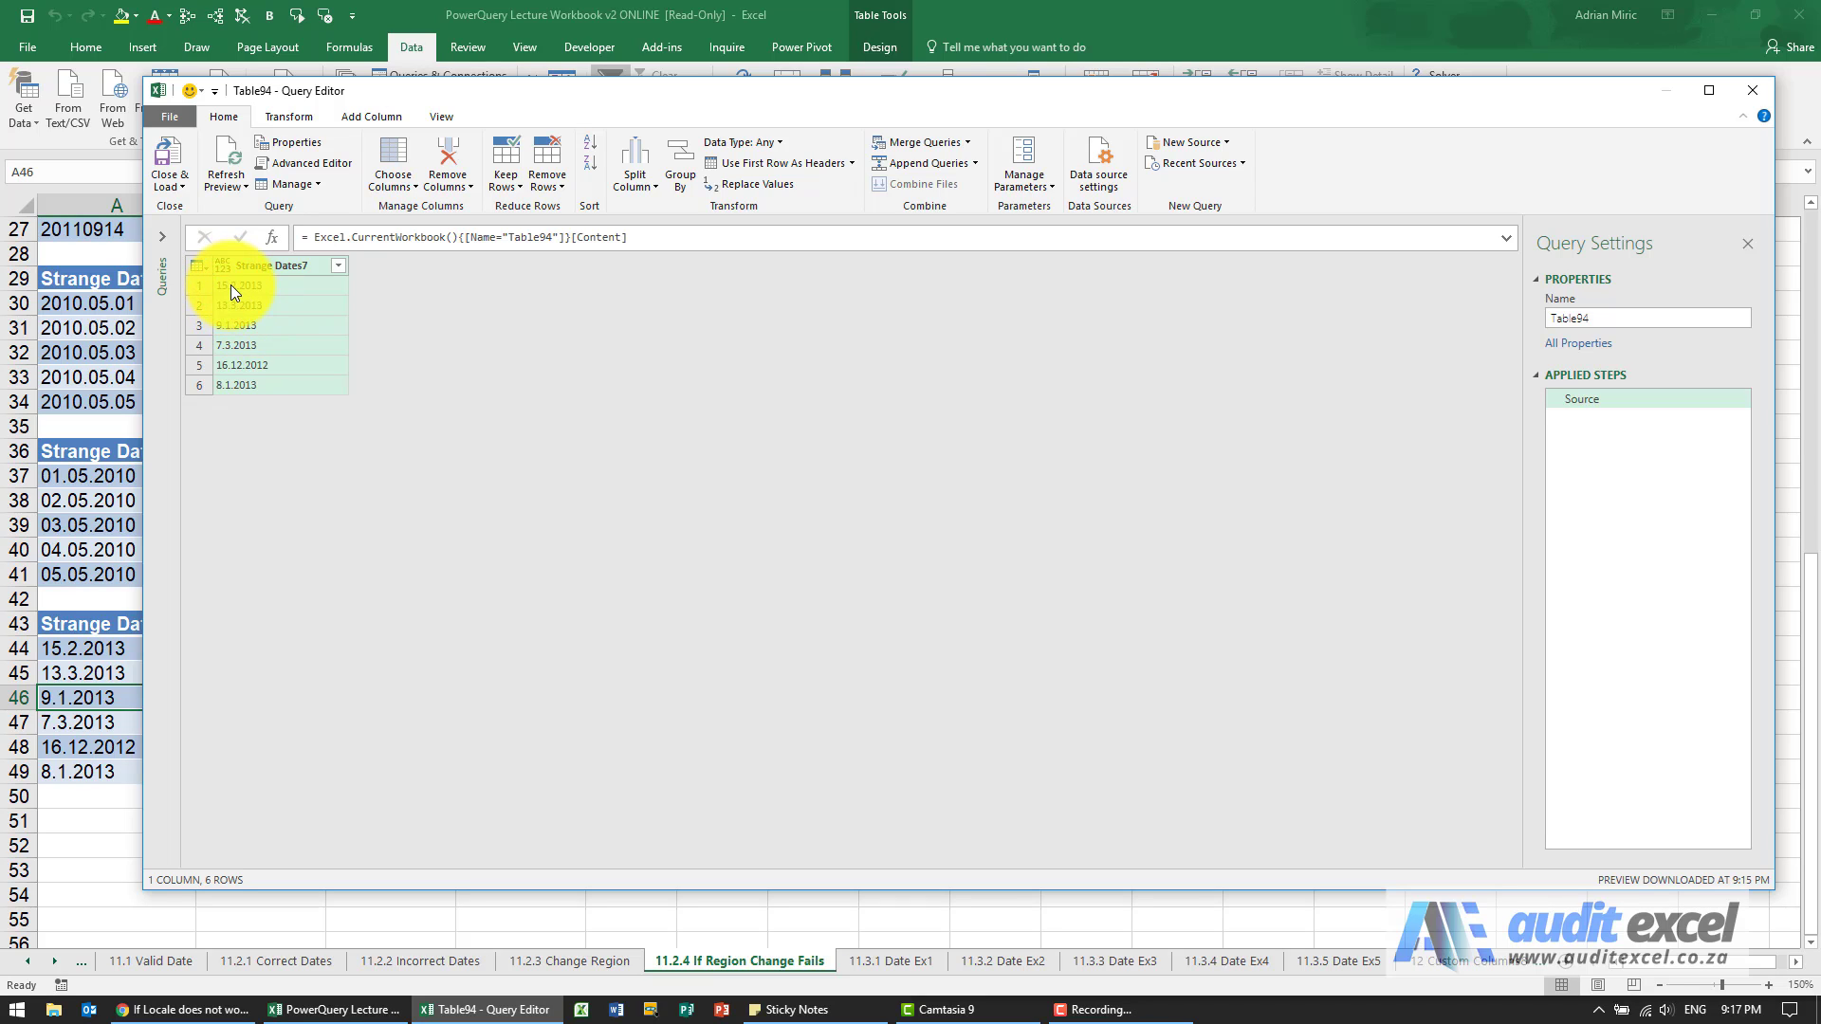
- Replace every "." with "/" in the Strange Dates7 column
click(288, 263)
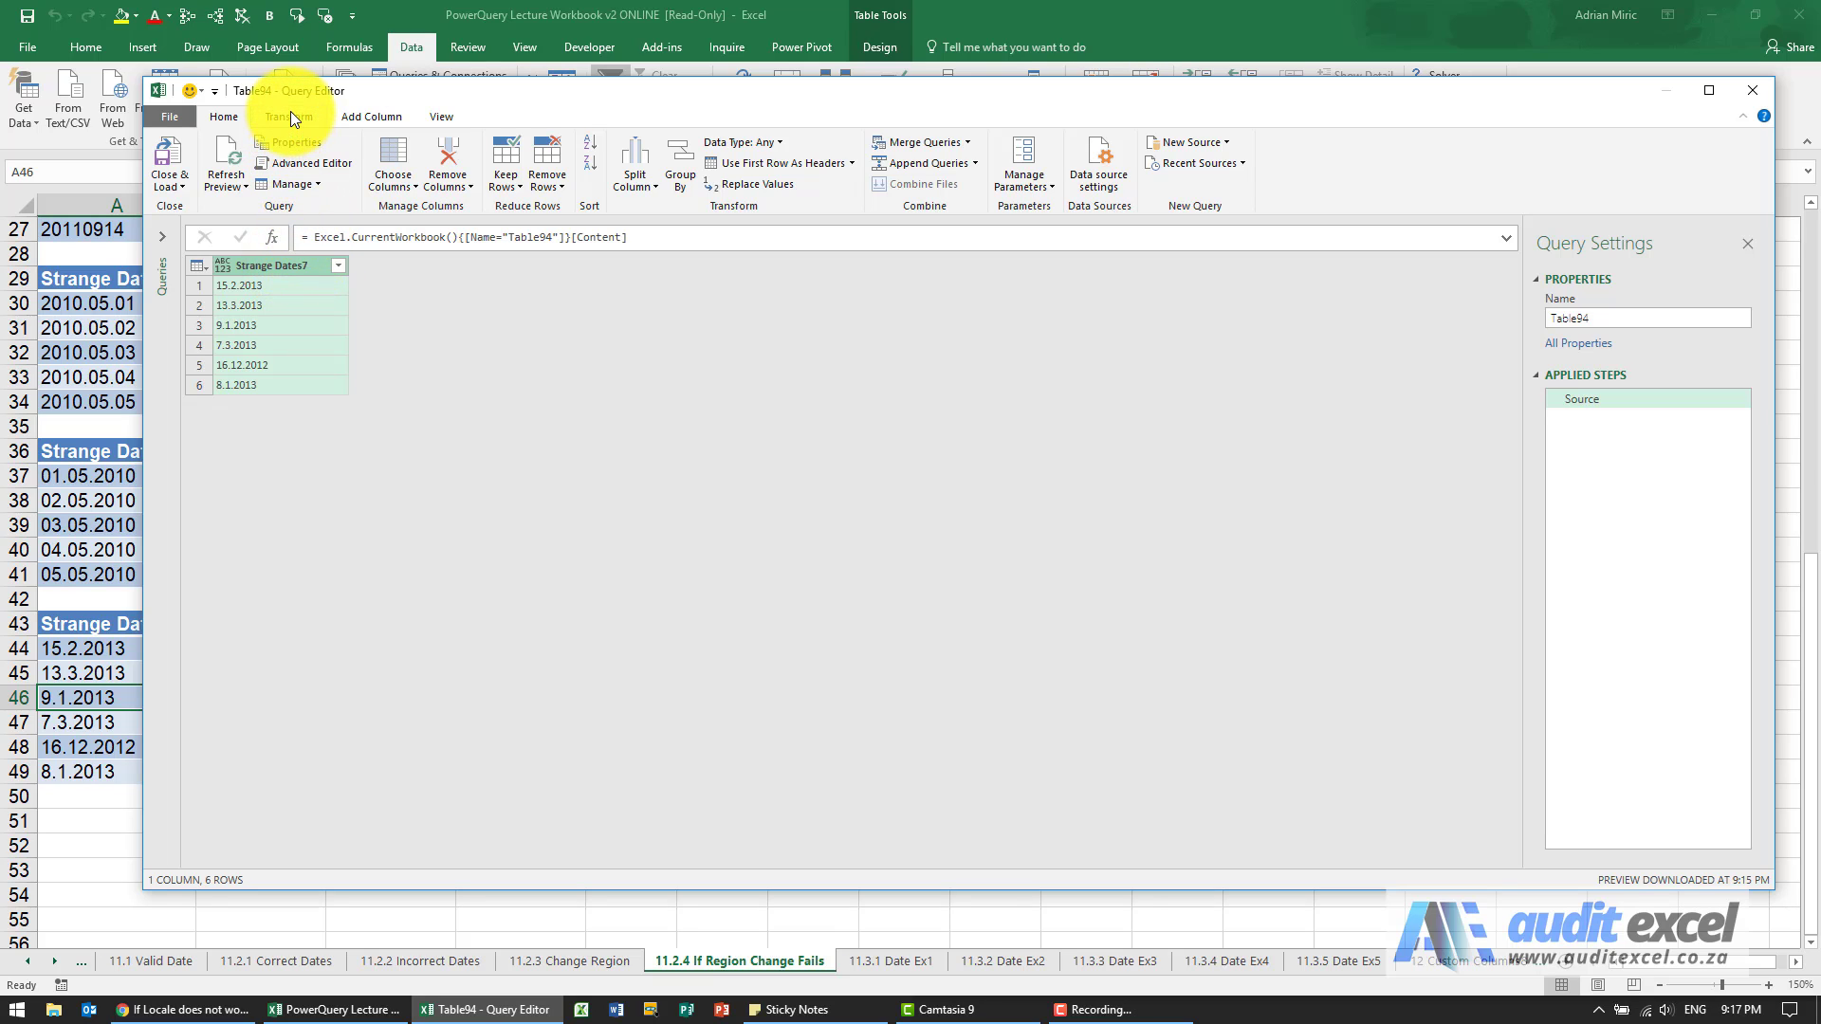
click(314, 122)
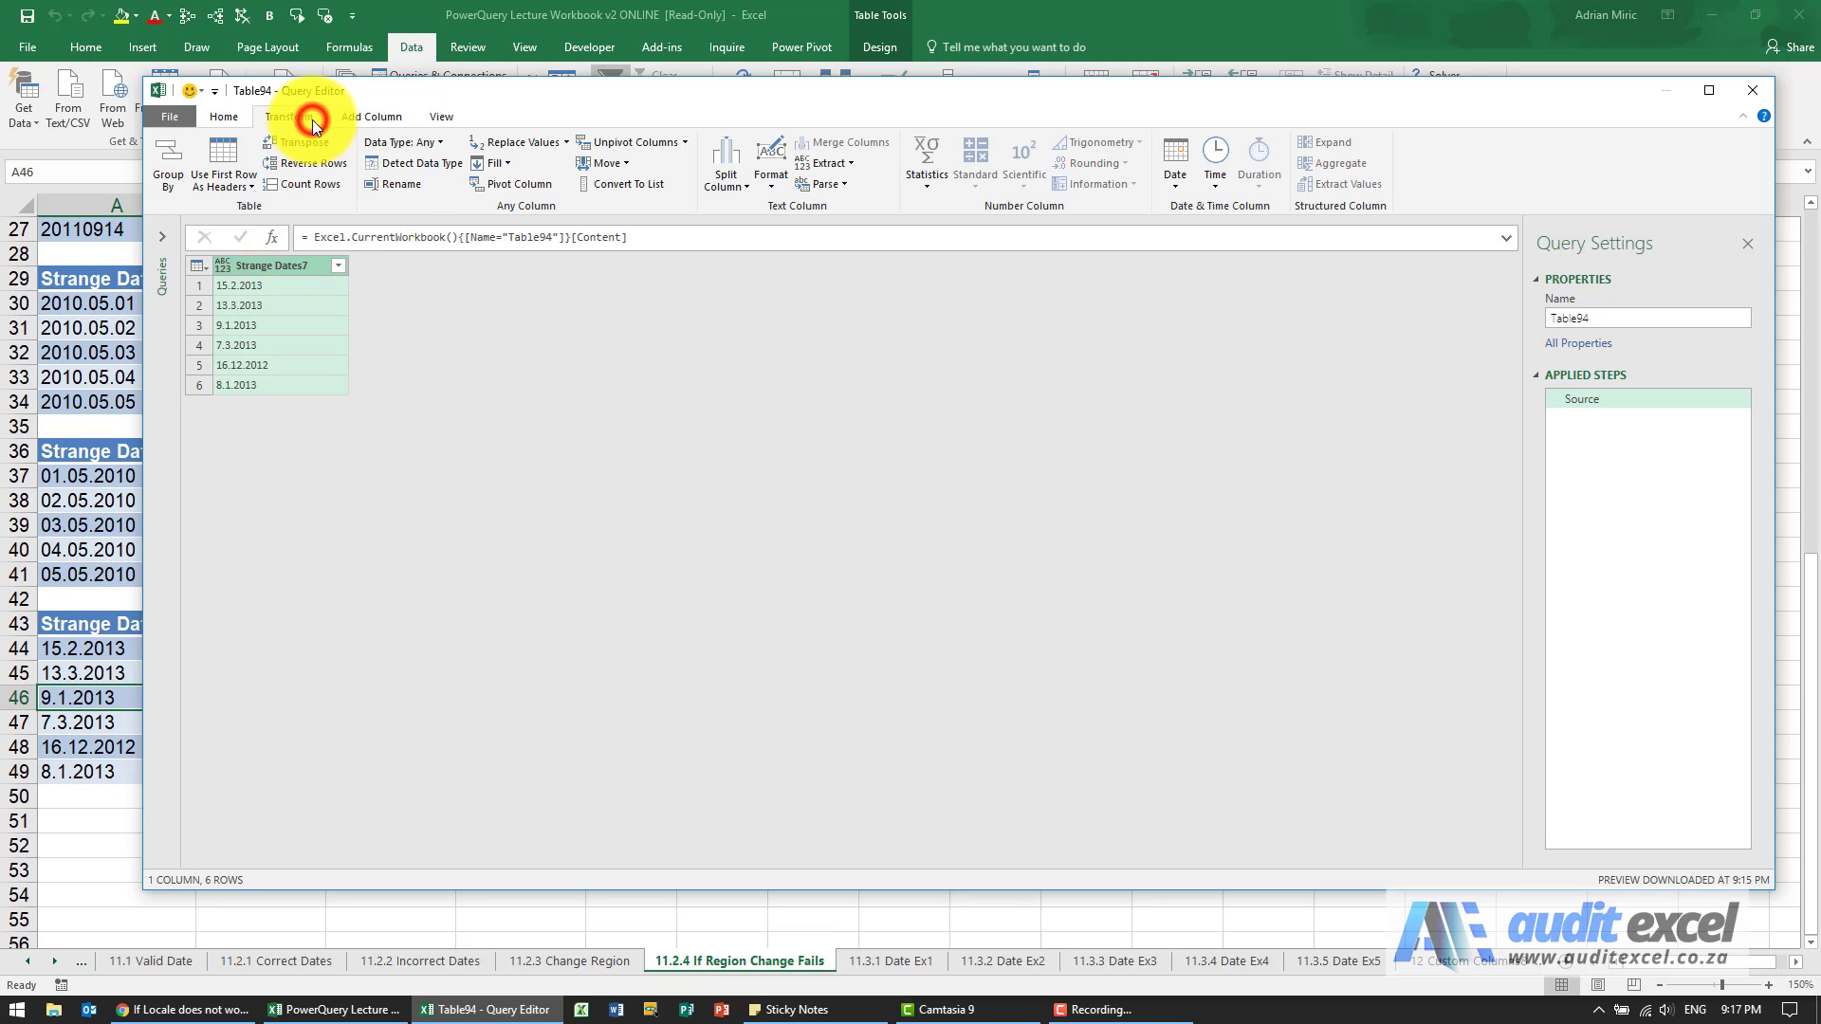
click(500, 141)
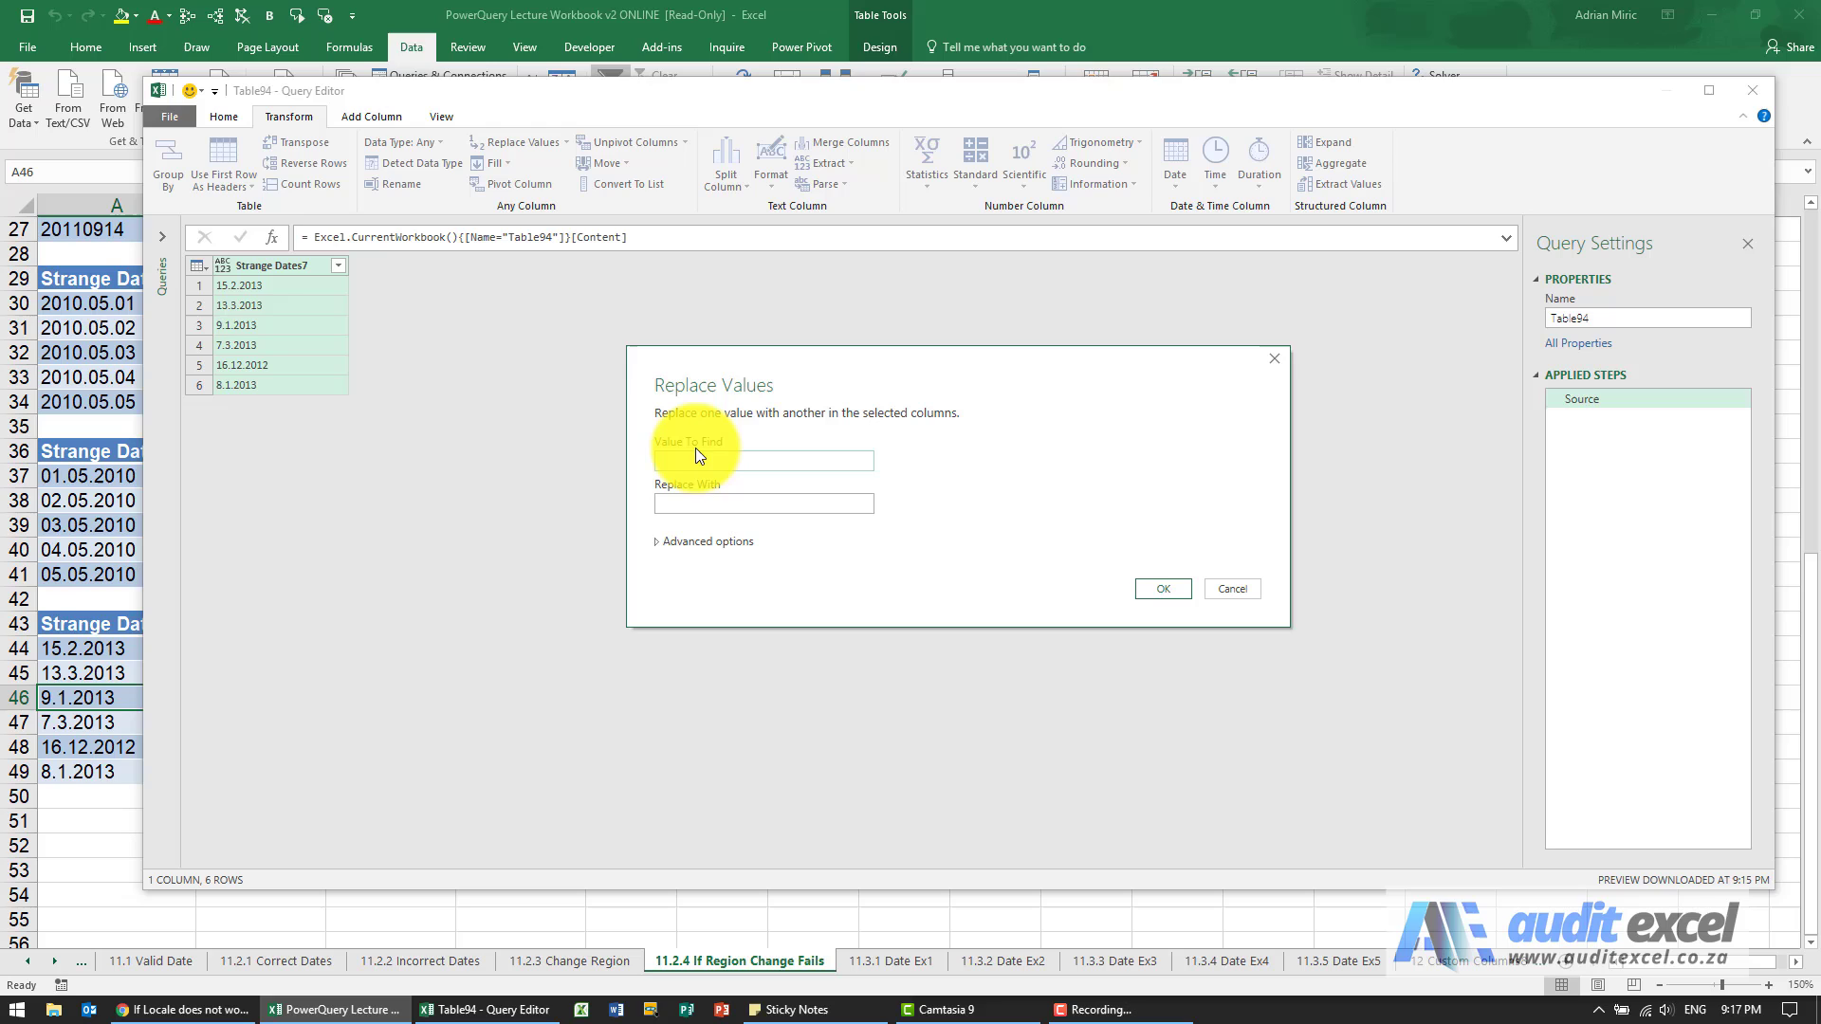
click(698, 459)
click(691, 505)
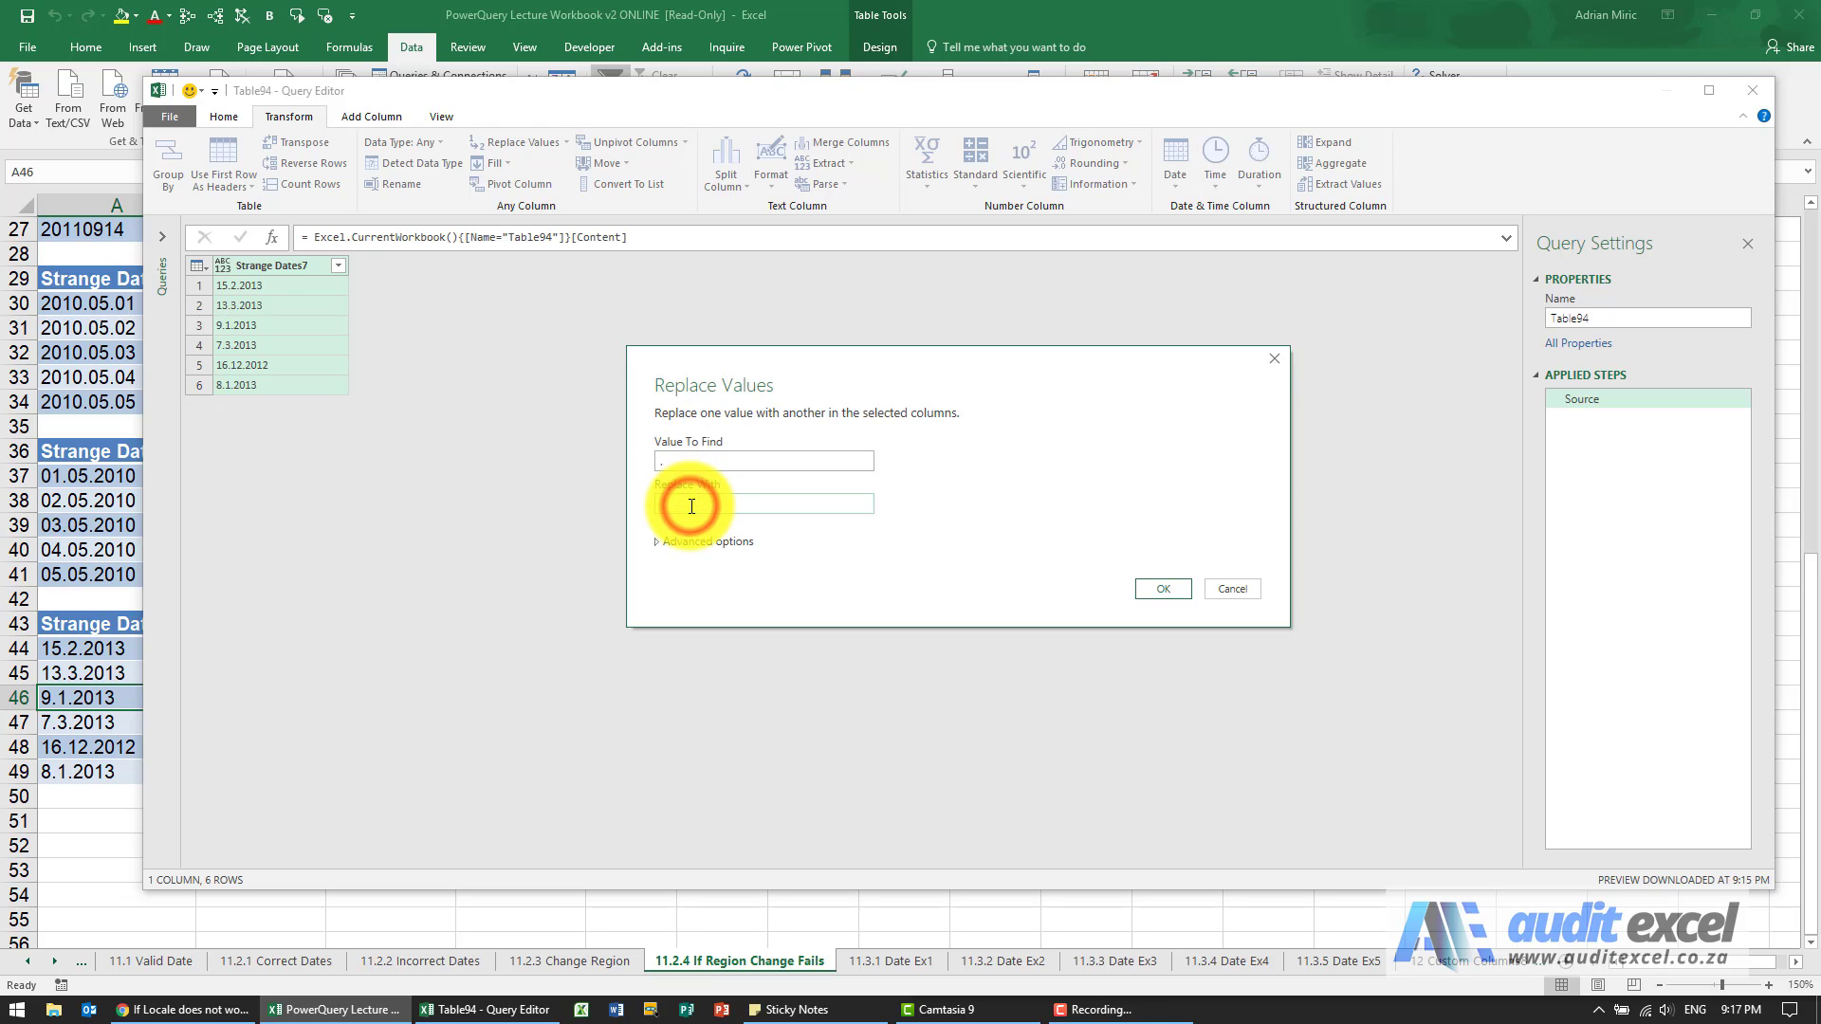
text(/)
click(1146, 589)
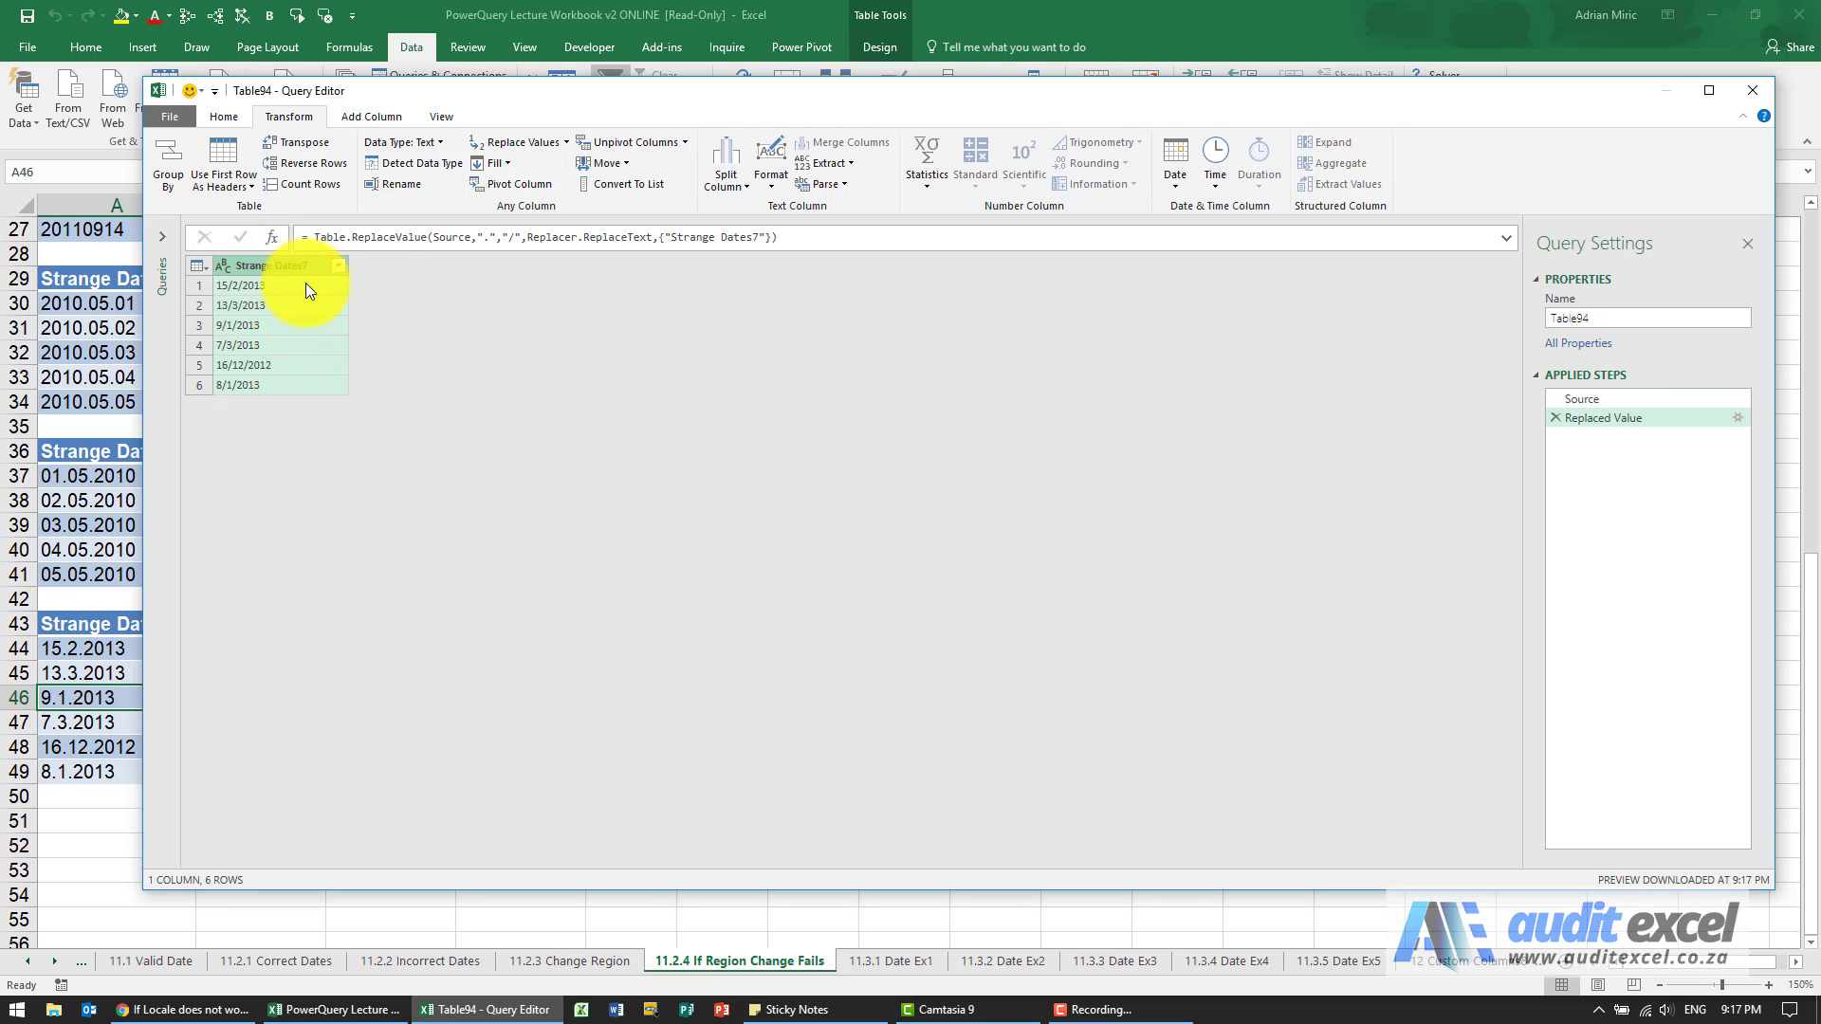
- Try converting Strange Dates7 to Date type, then delete the failed Changed Type step
click(241, 116)
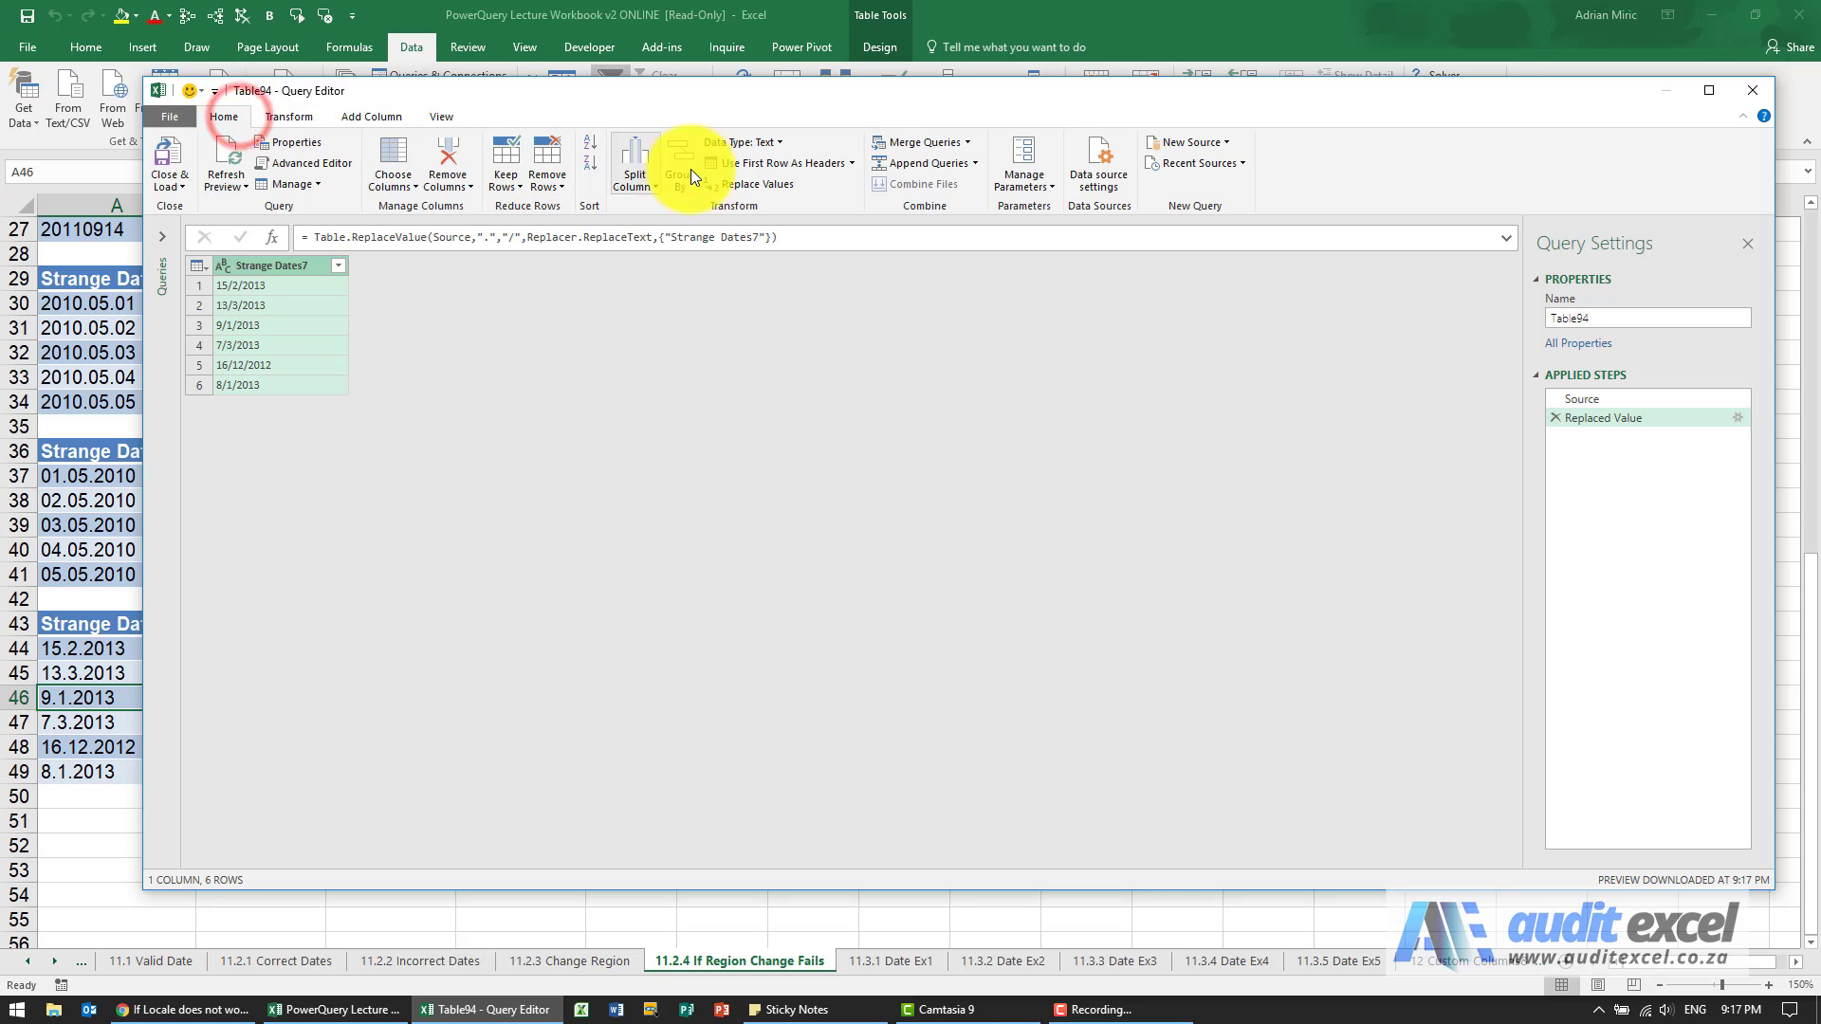
click(771, 145)
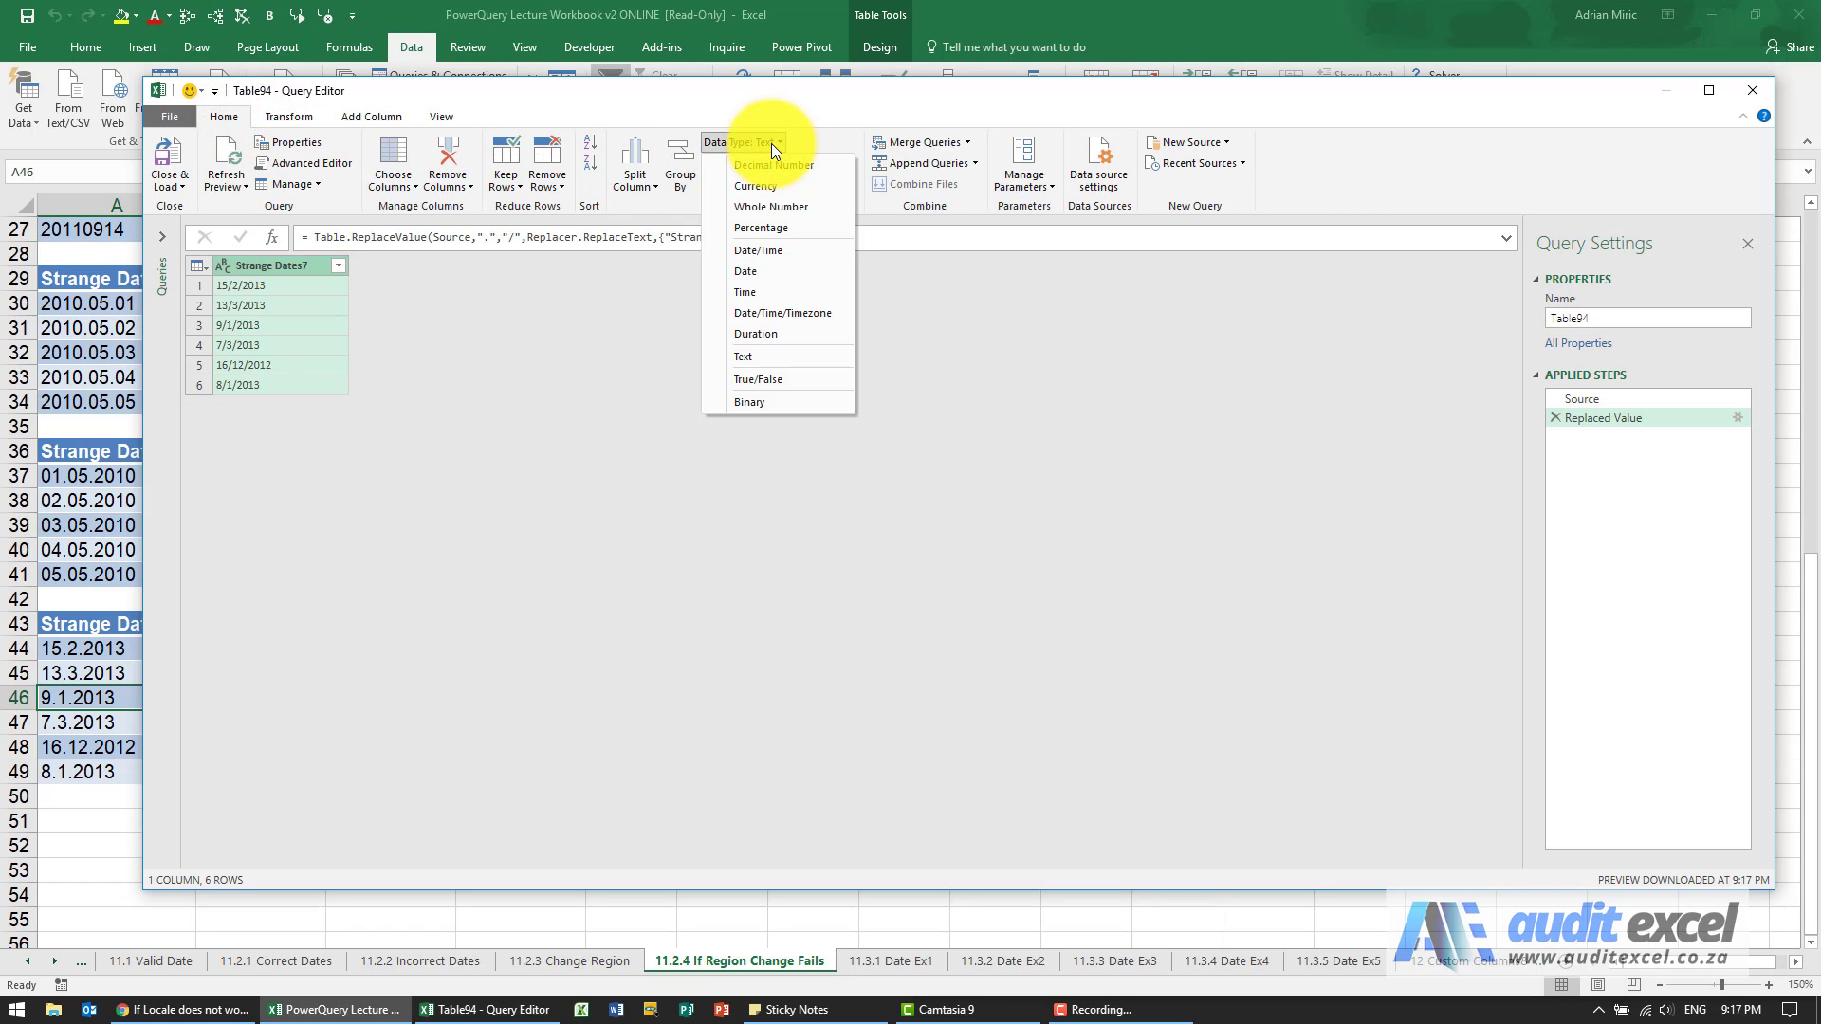
click(764, 272)
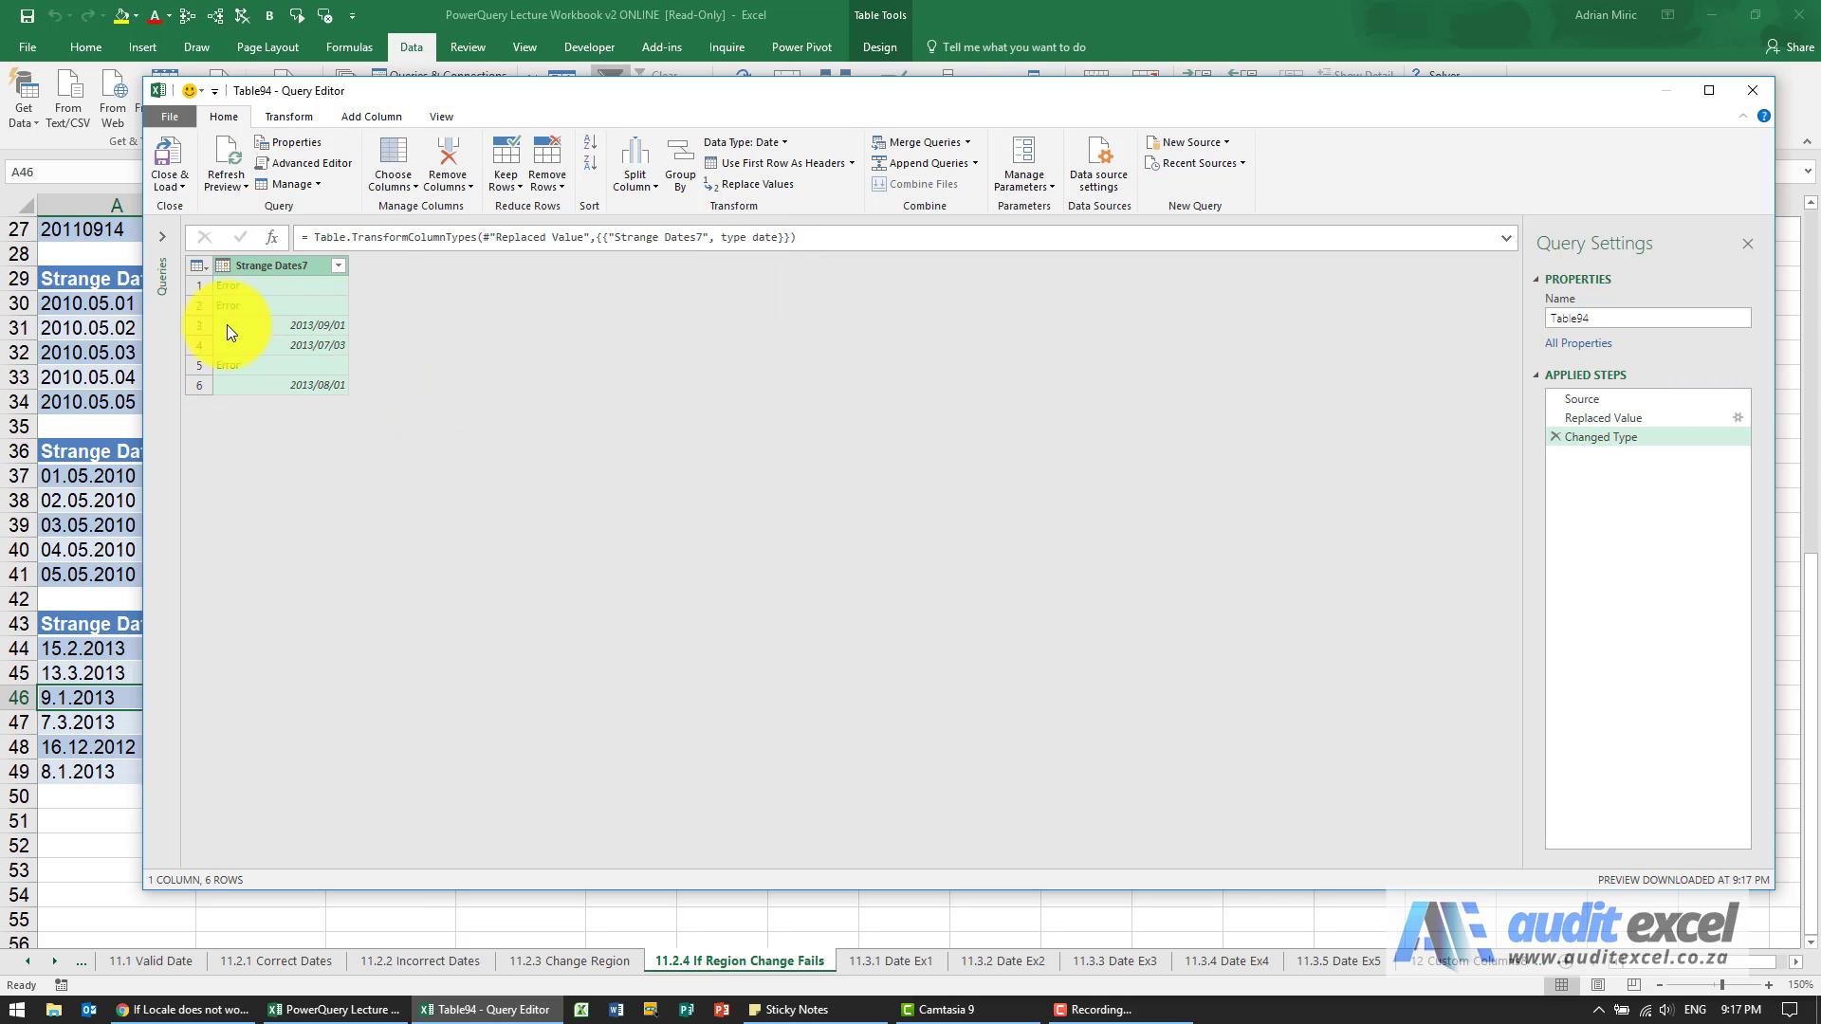
click(1553, 438)
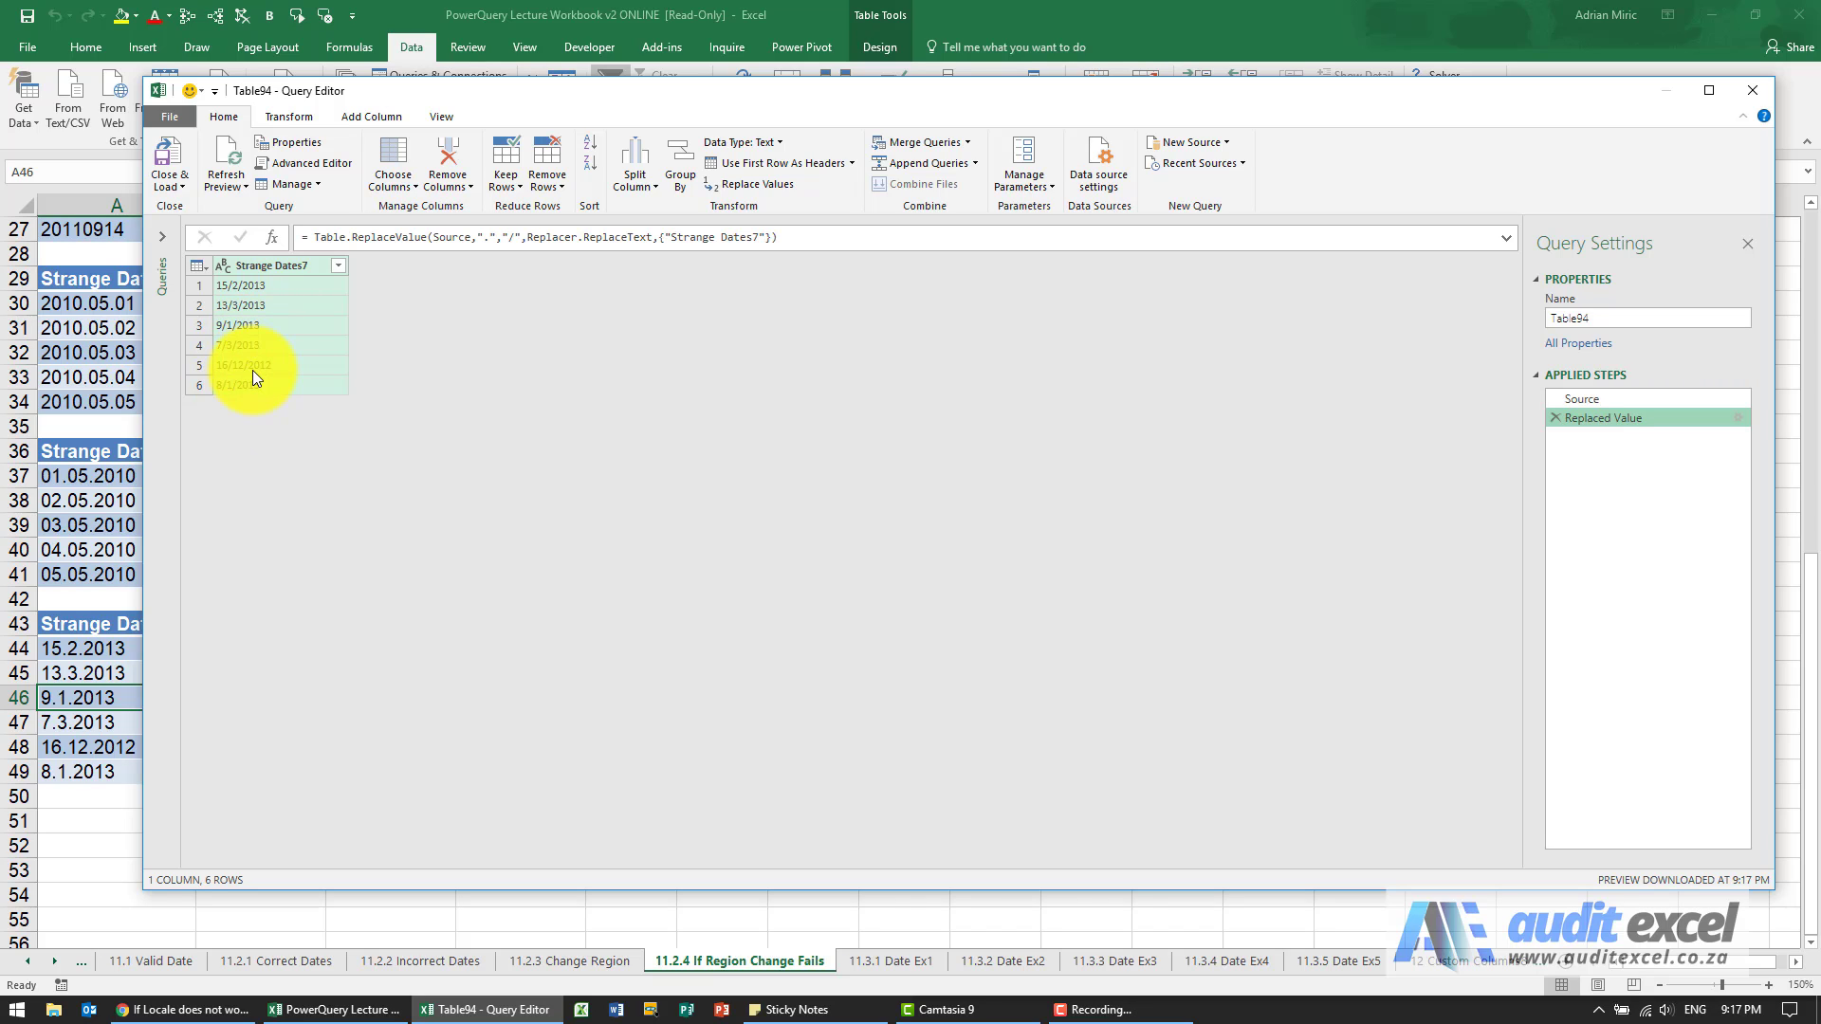
- Convert Strange Dates7 to Date using the English (United Kingdom) locale
right_click(264, 266)
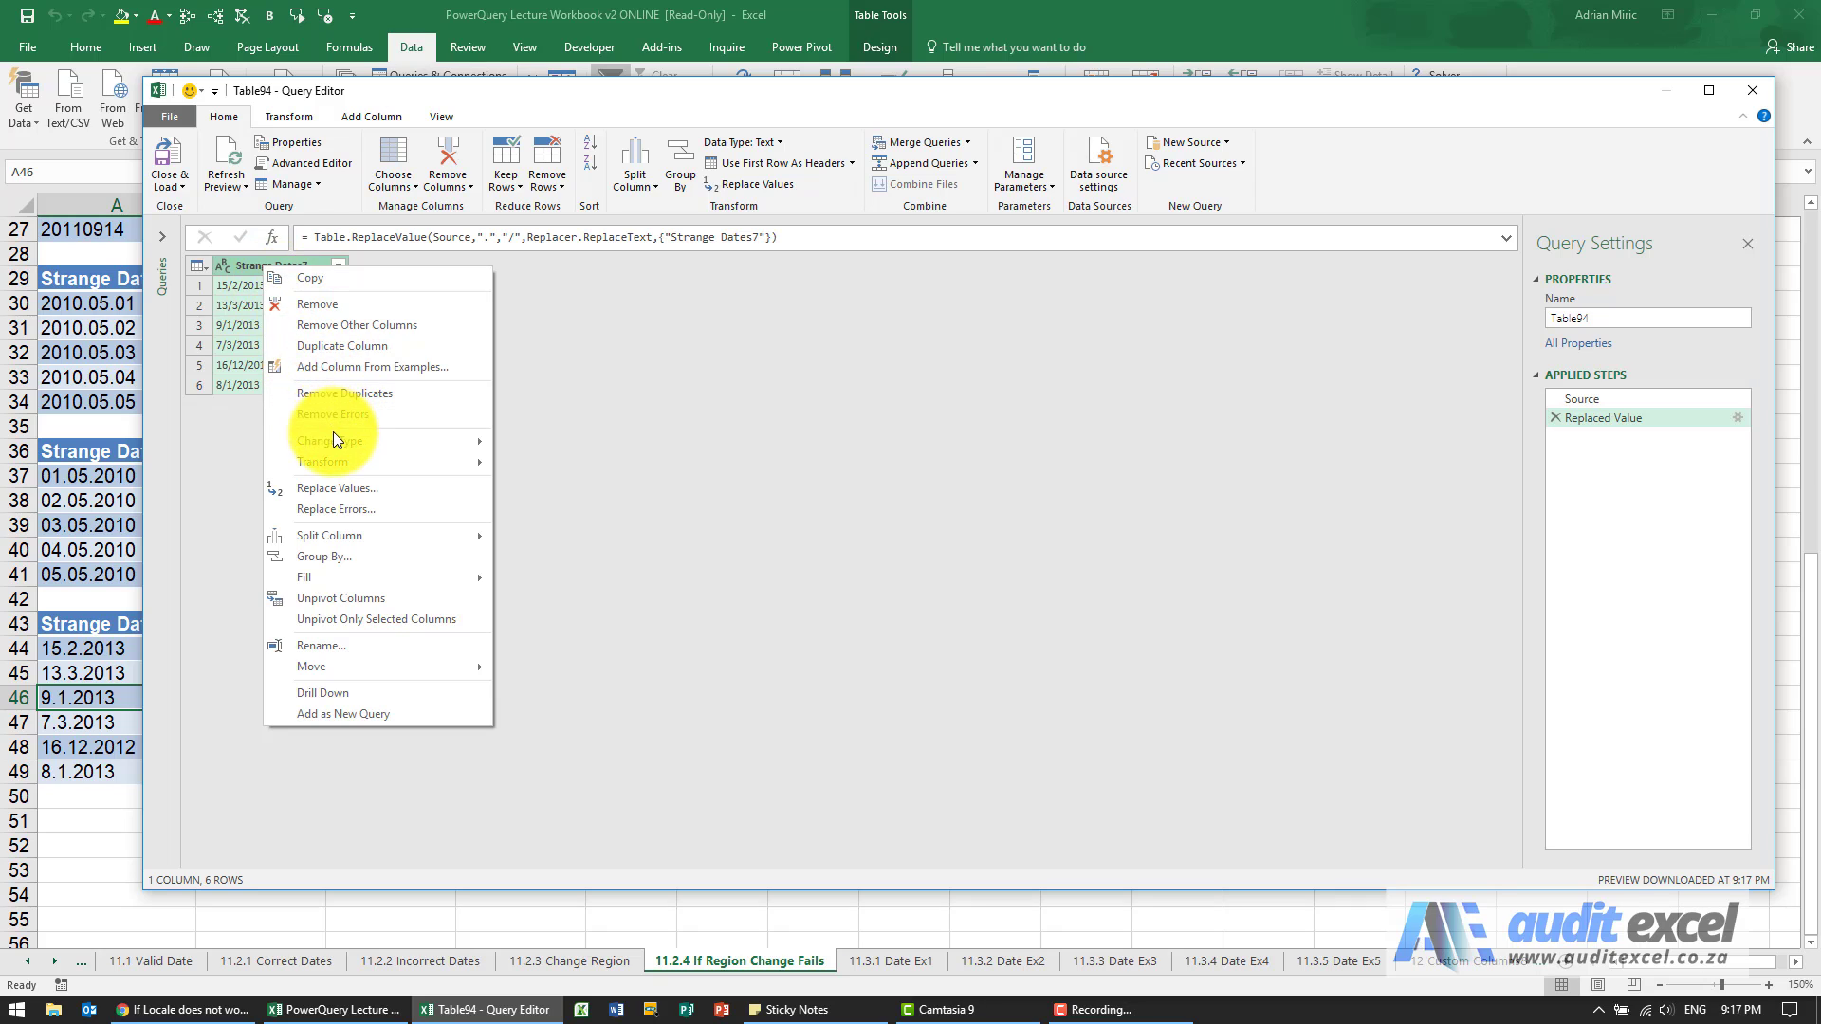
mouse_move(338, 444)
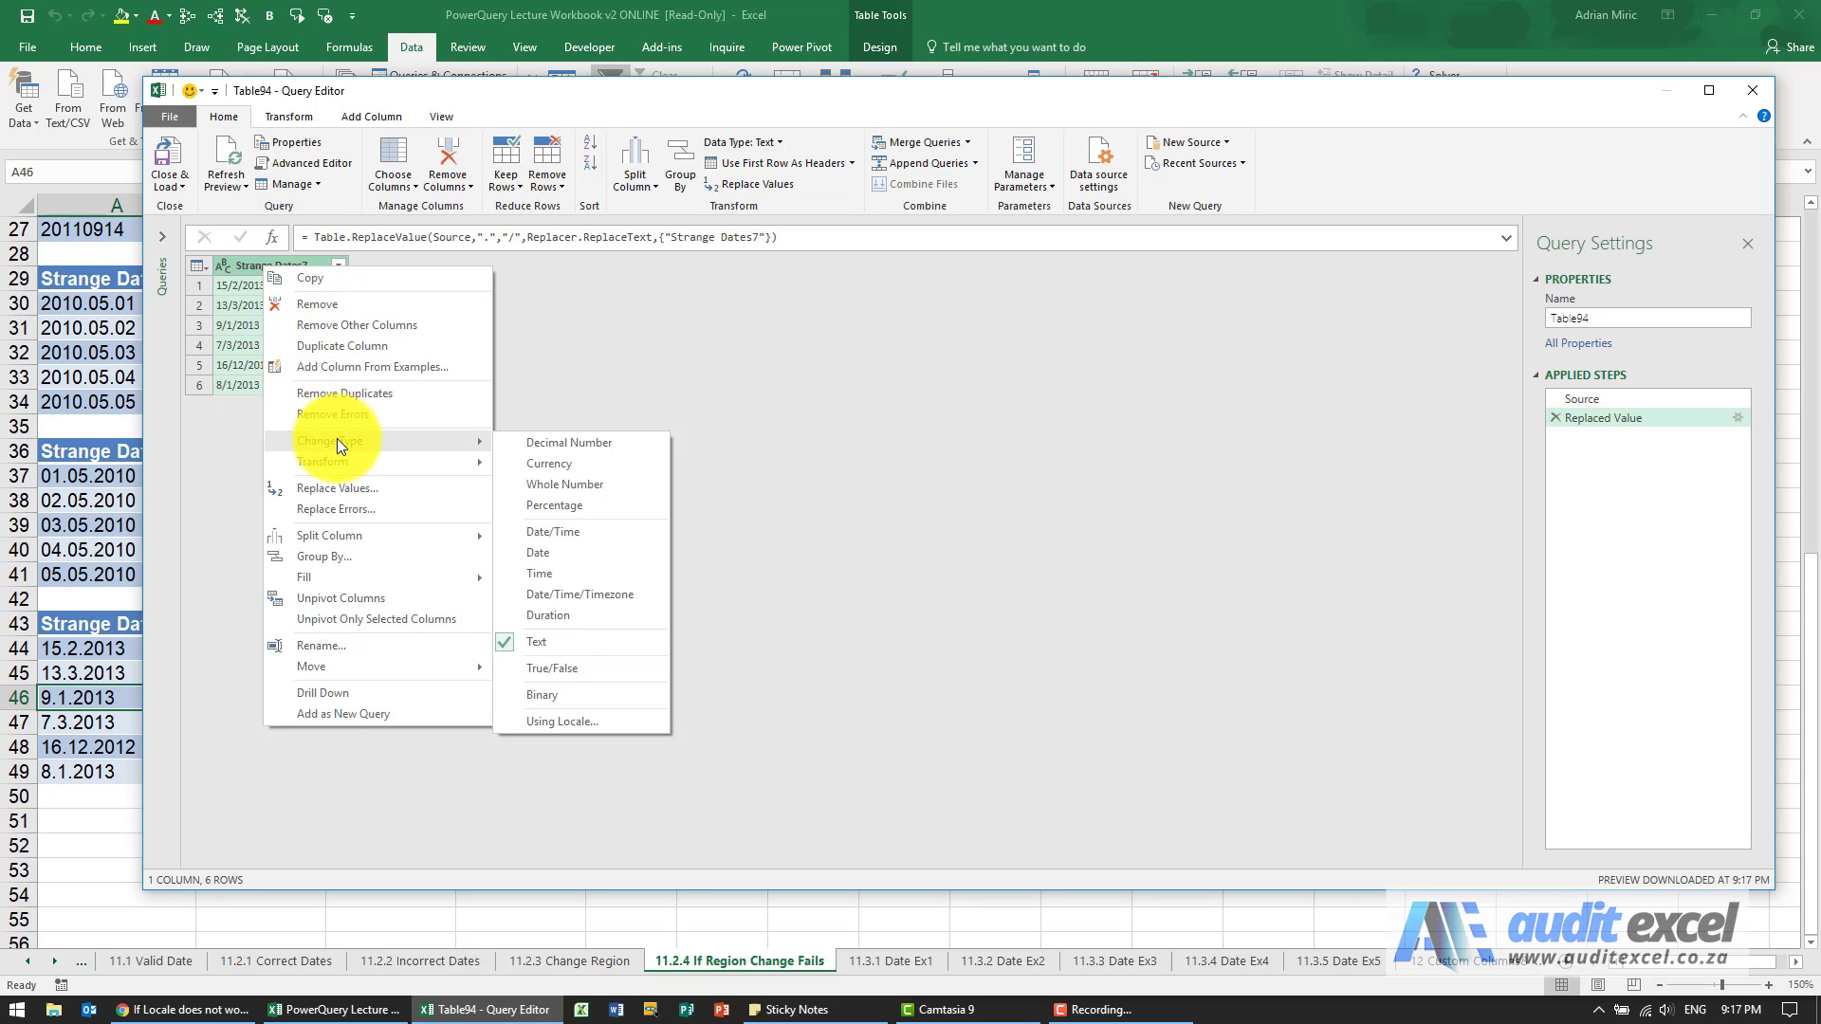
click(590, 724)
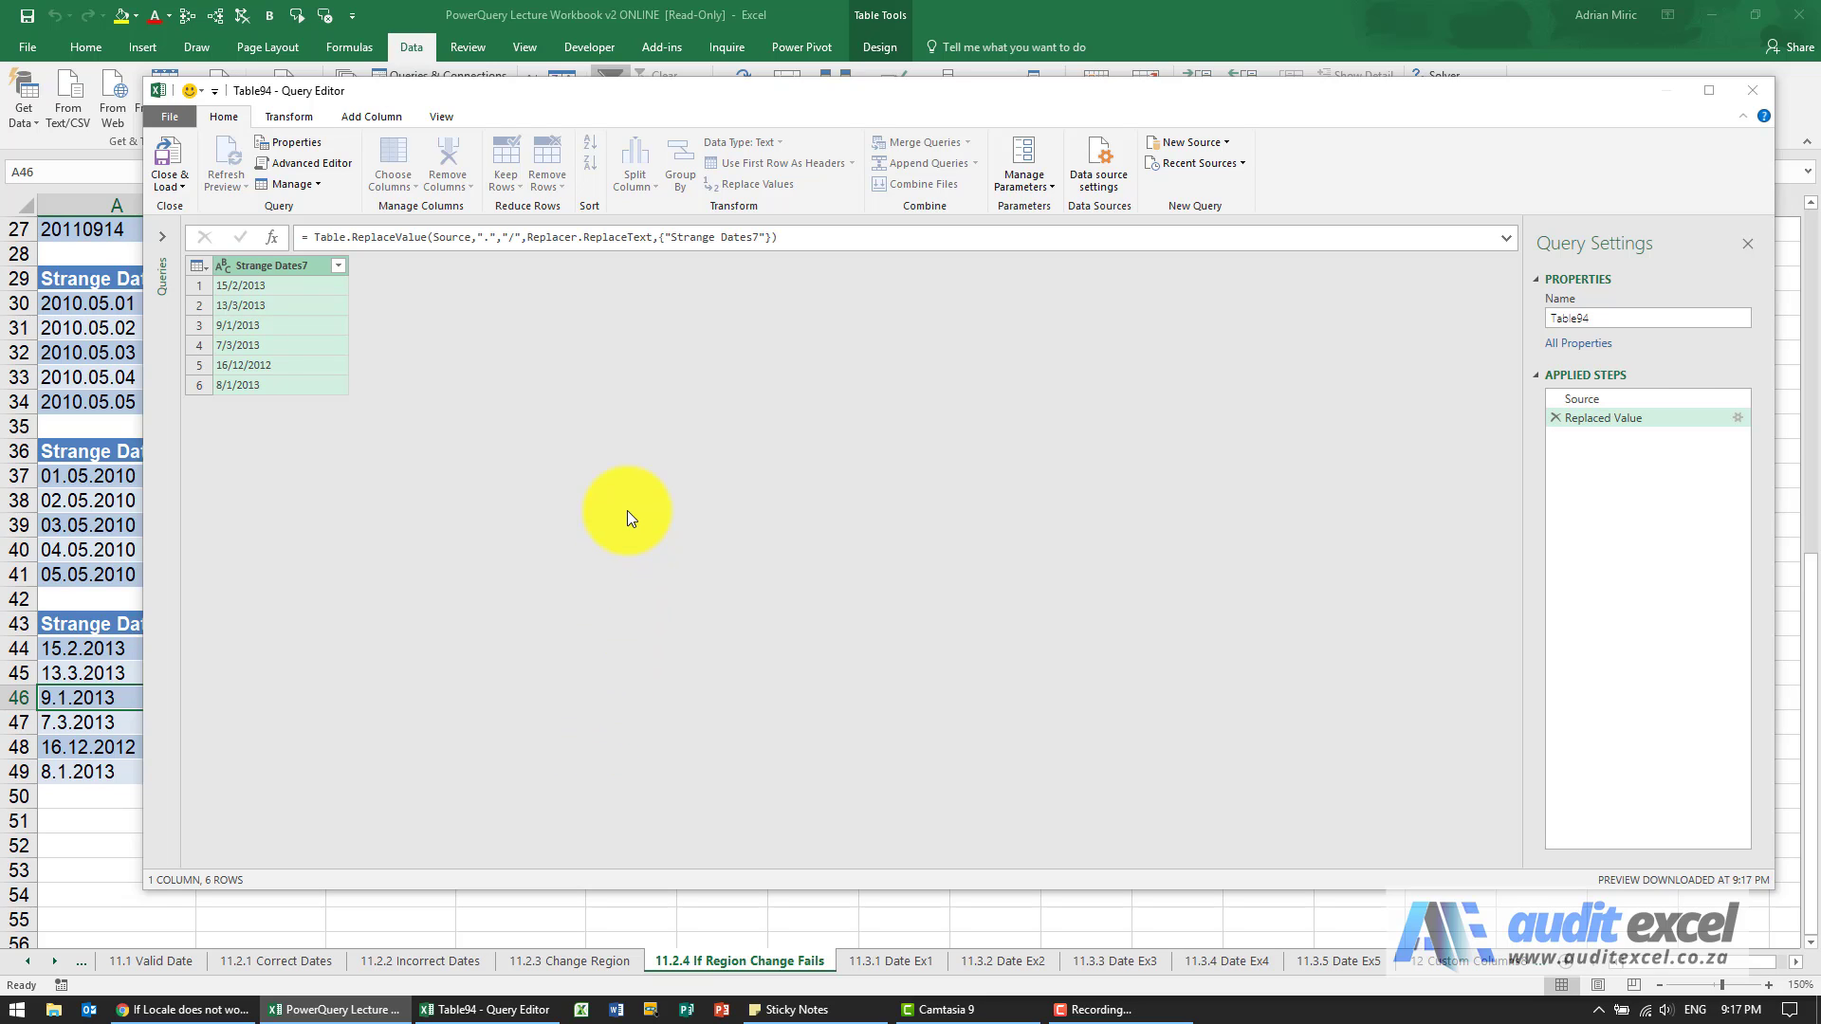
drag(751, 396, 620, 256)
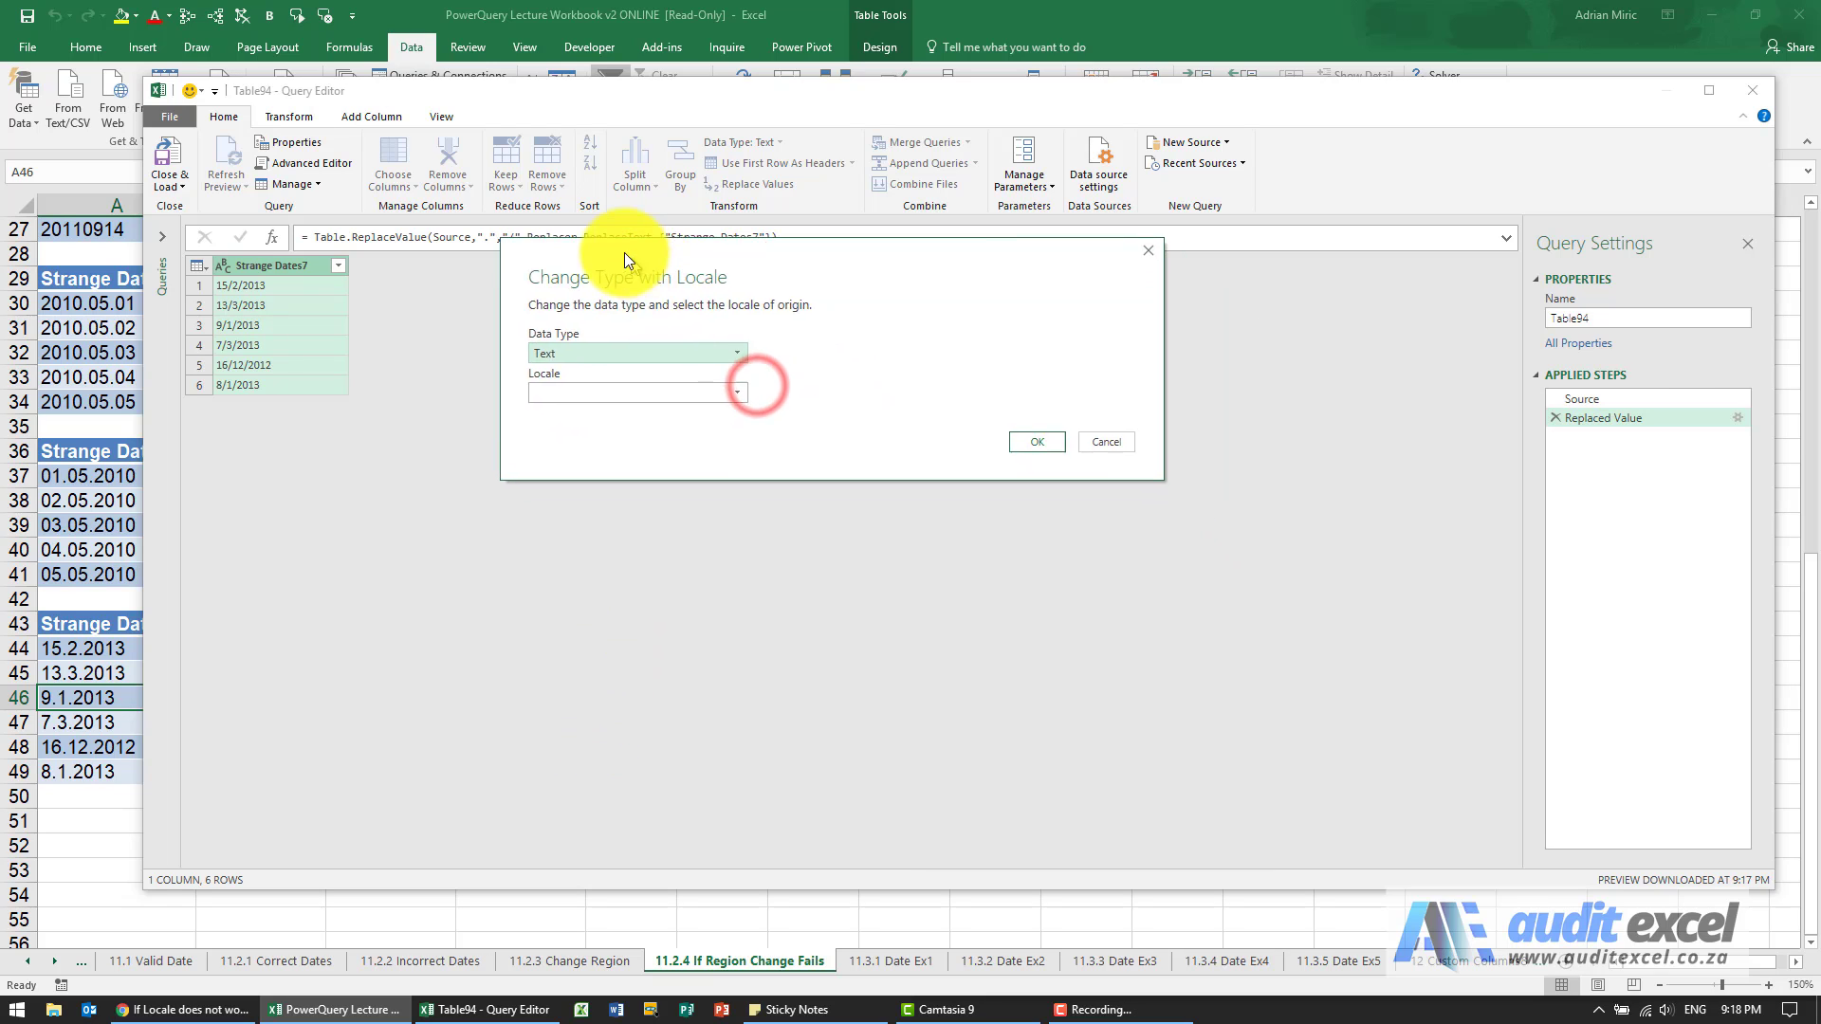
click(720, 349)
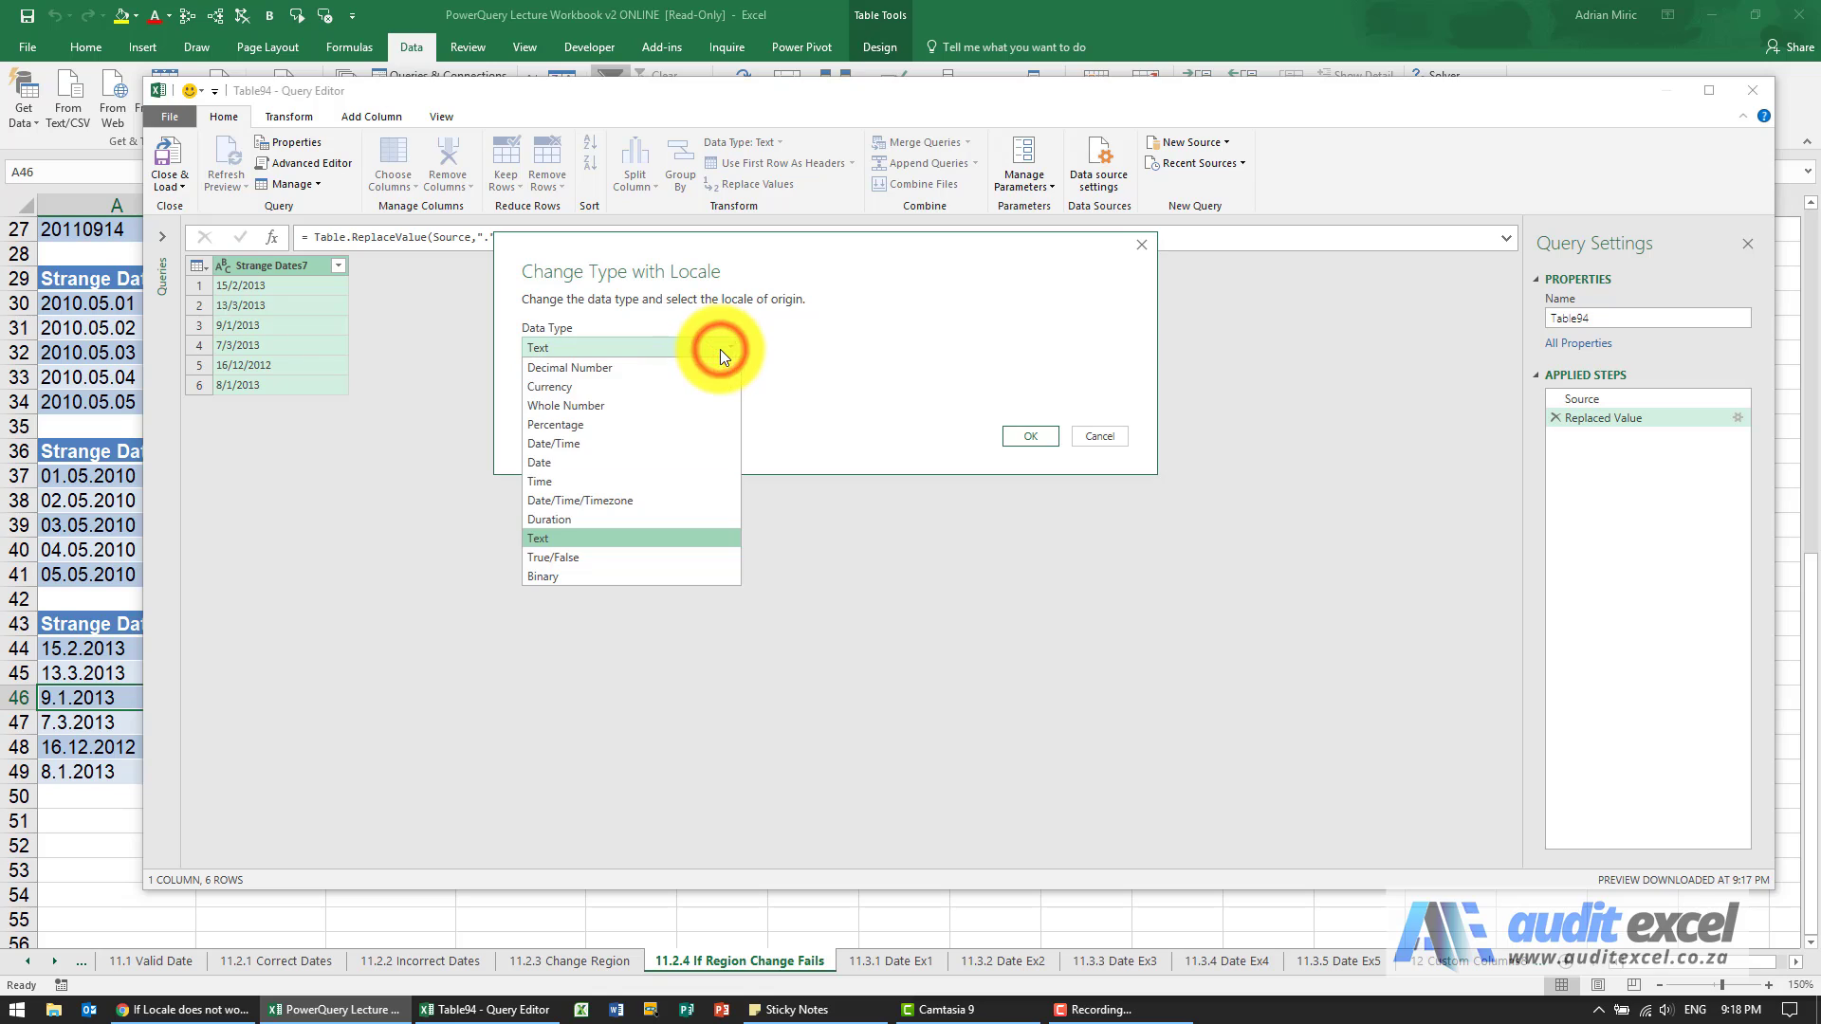
click(636, 460)
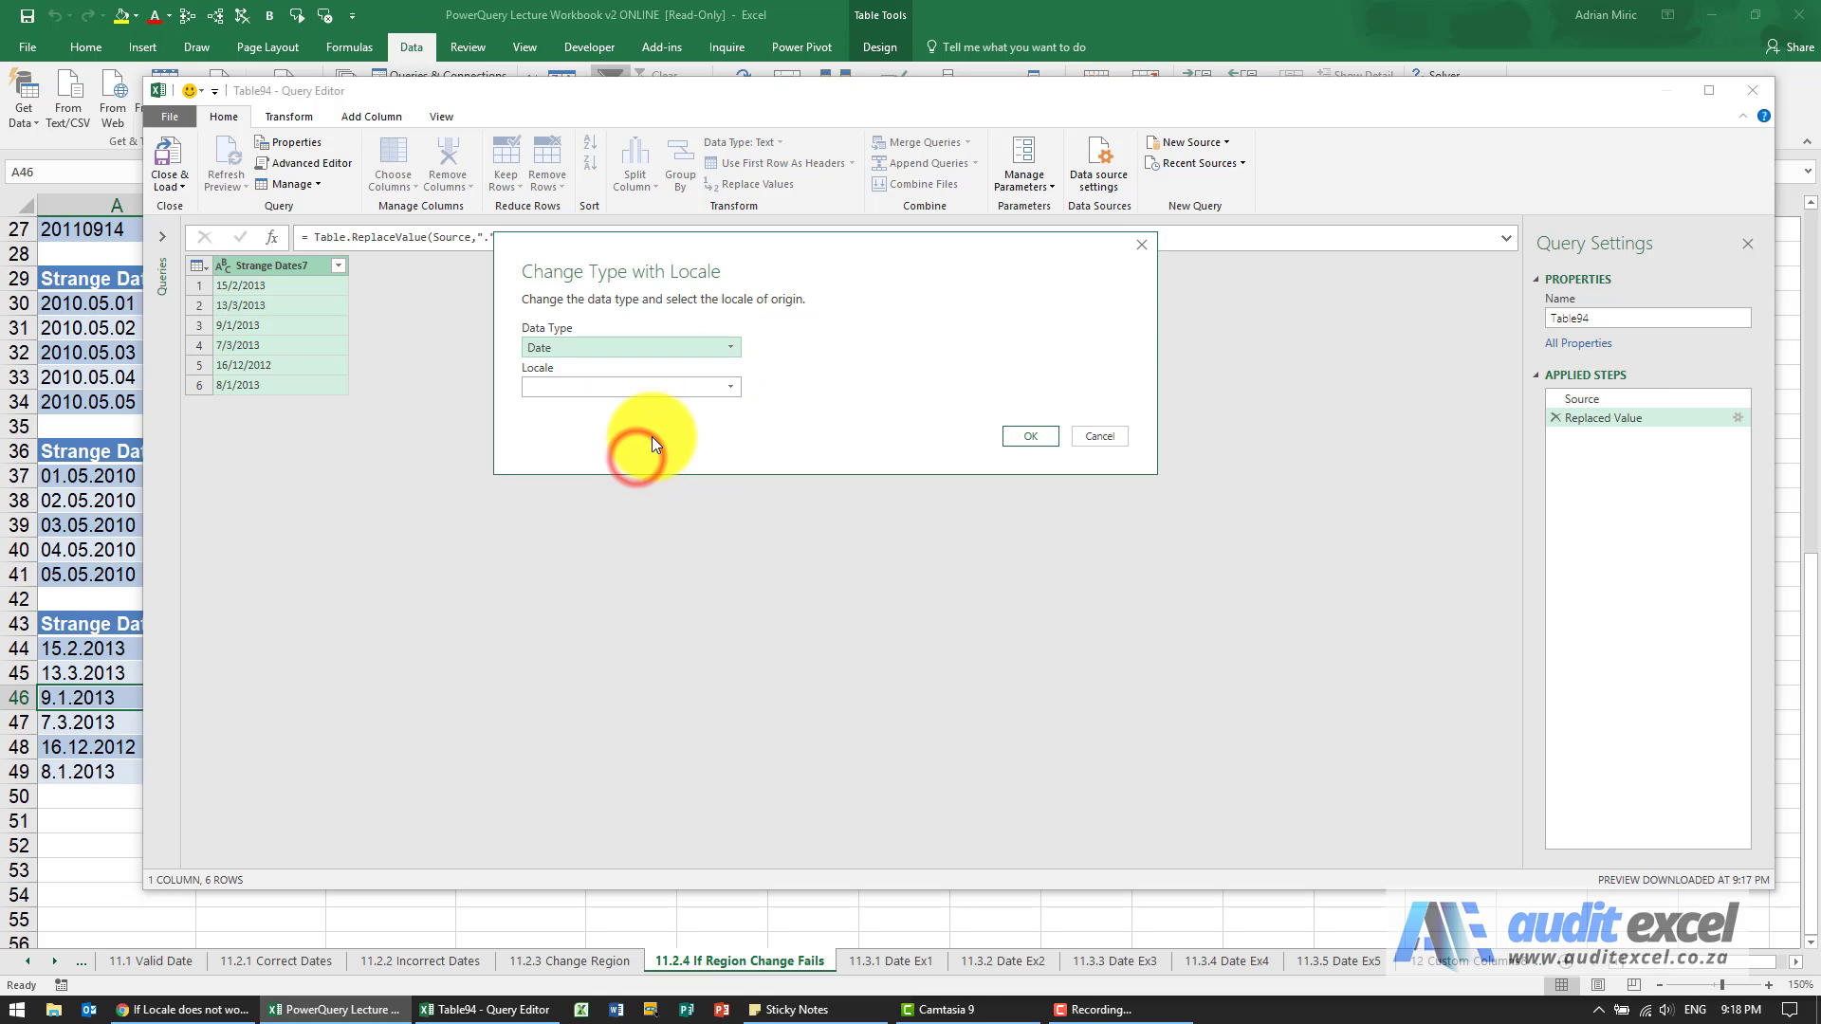
click(718, 390)
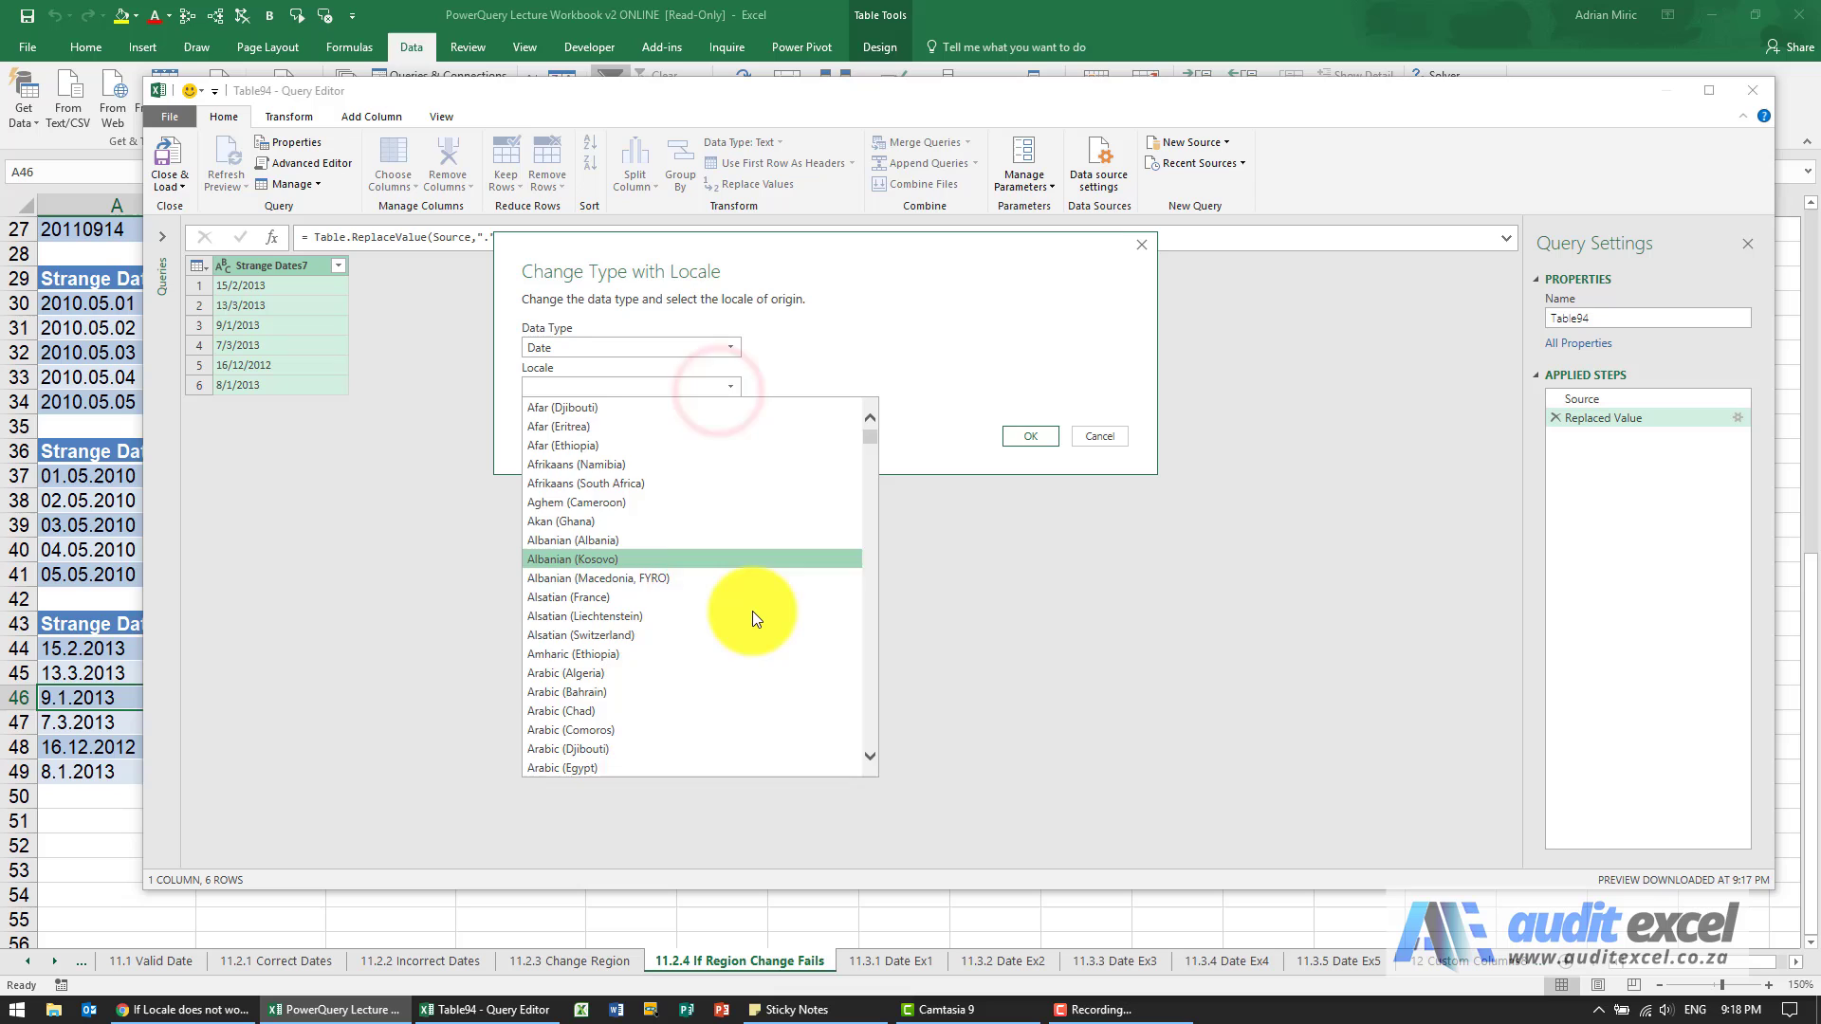
scroll(753, 620, down, 10)
scroll(719, 637, down, 20)
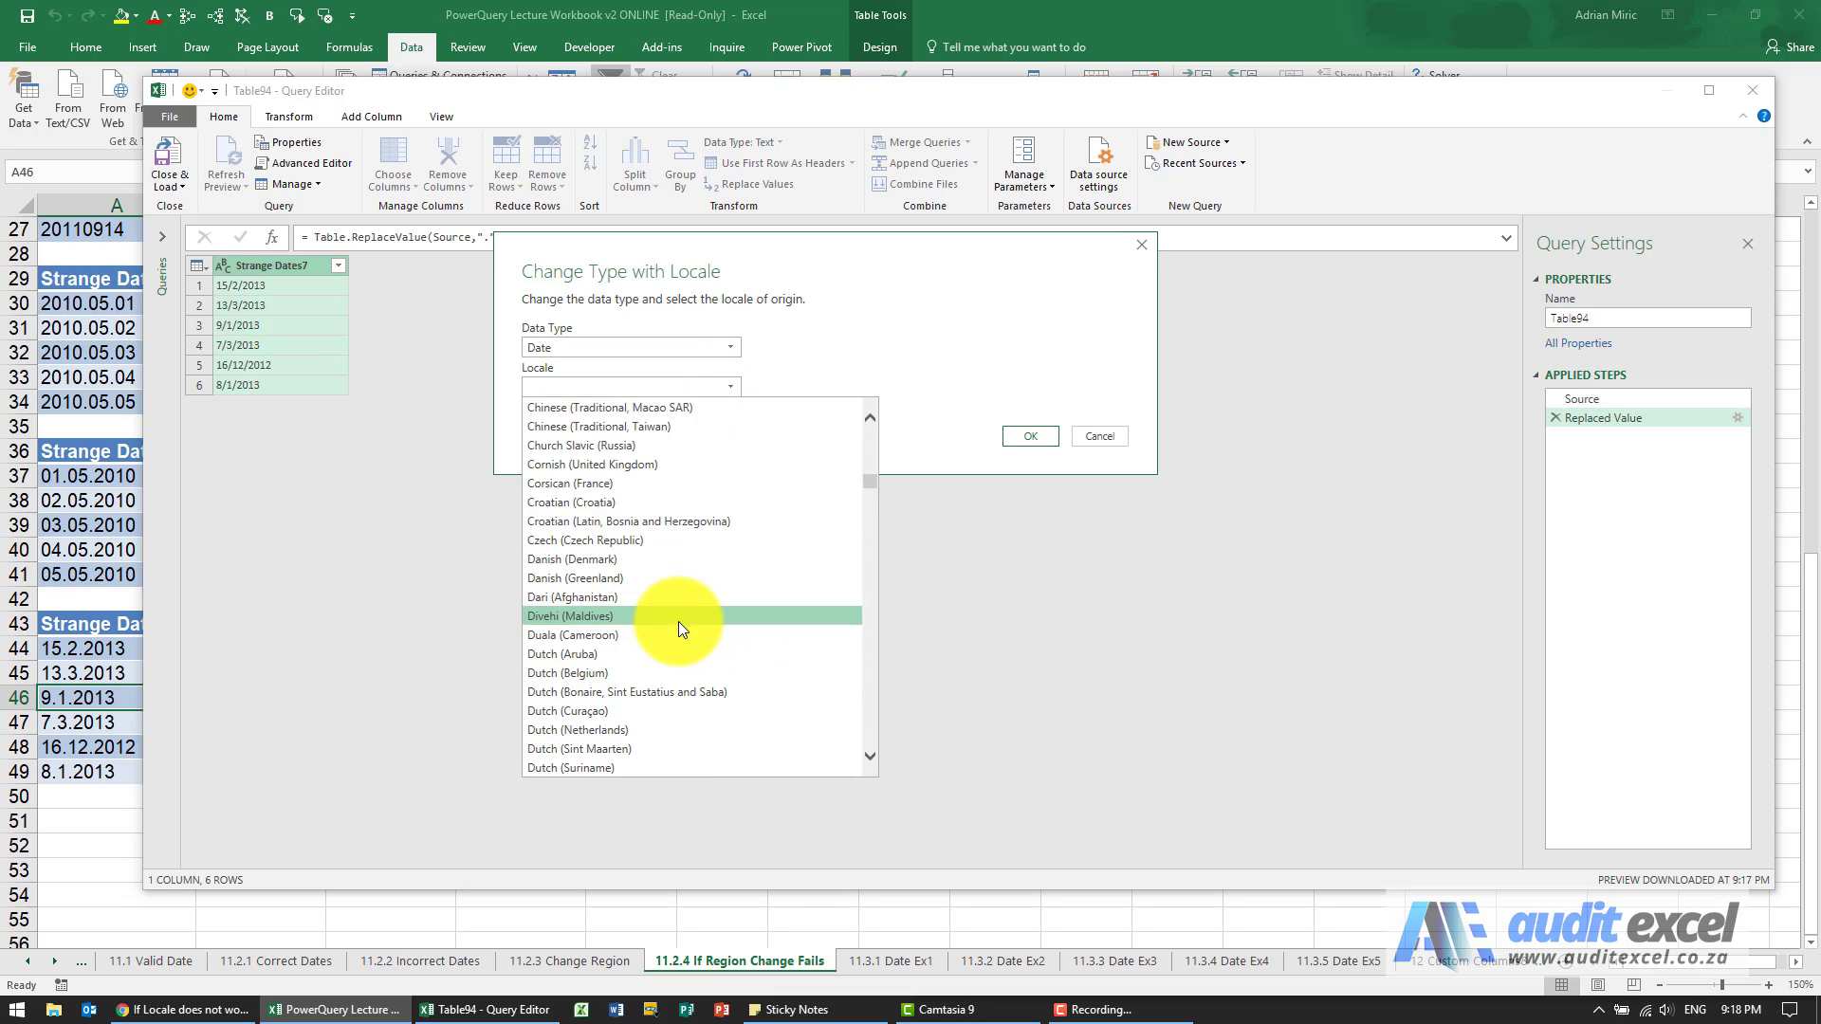
scroll(675, 623, down, 15)
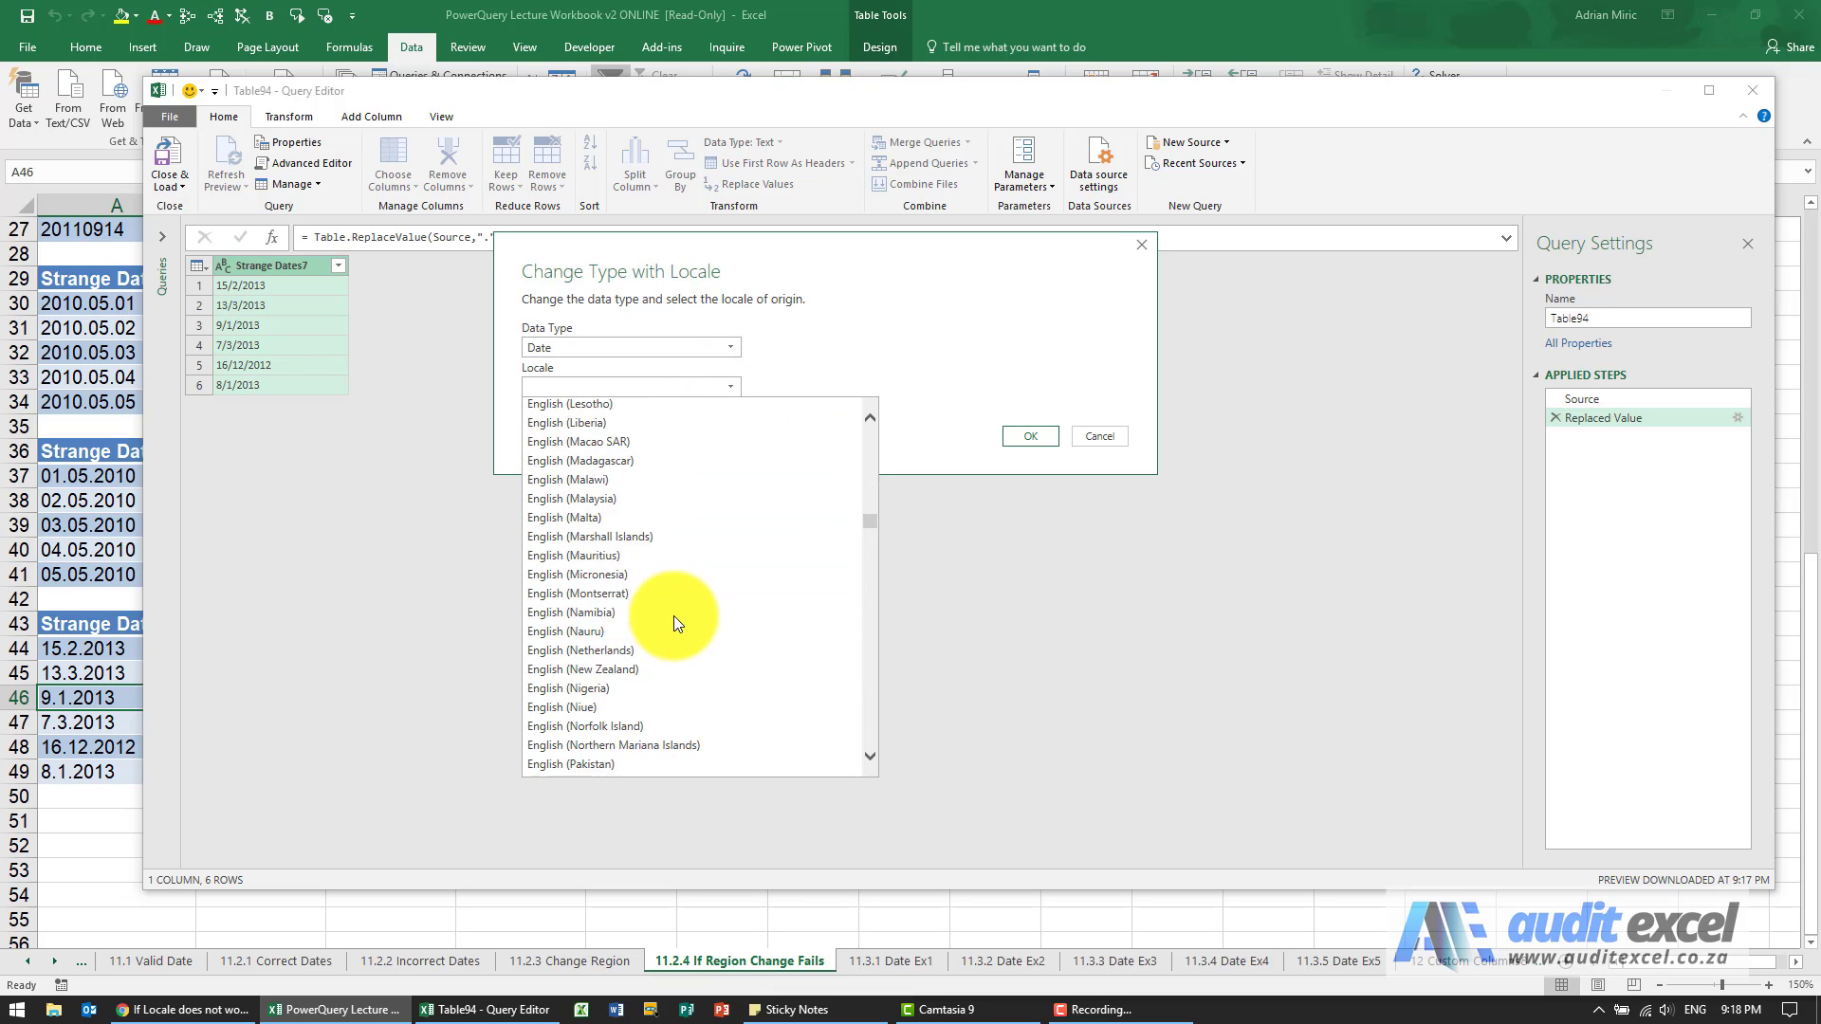
scroll(673, 616, down, 10)
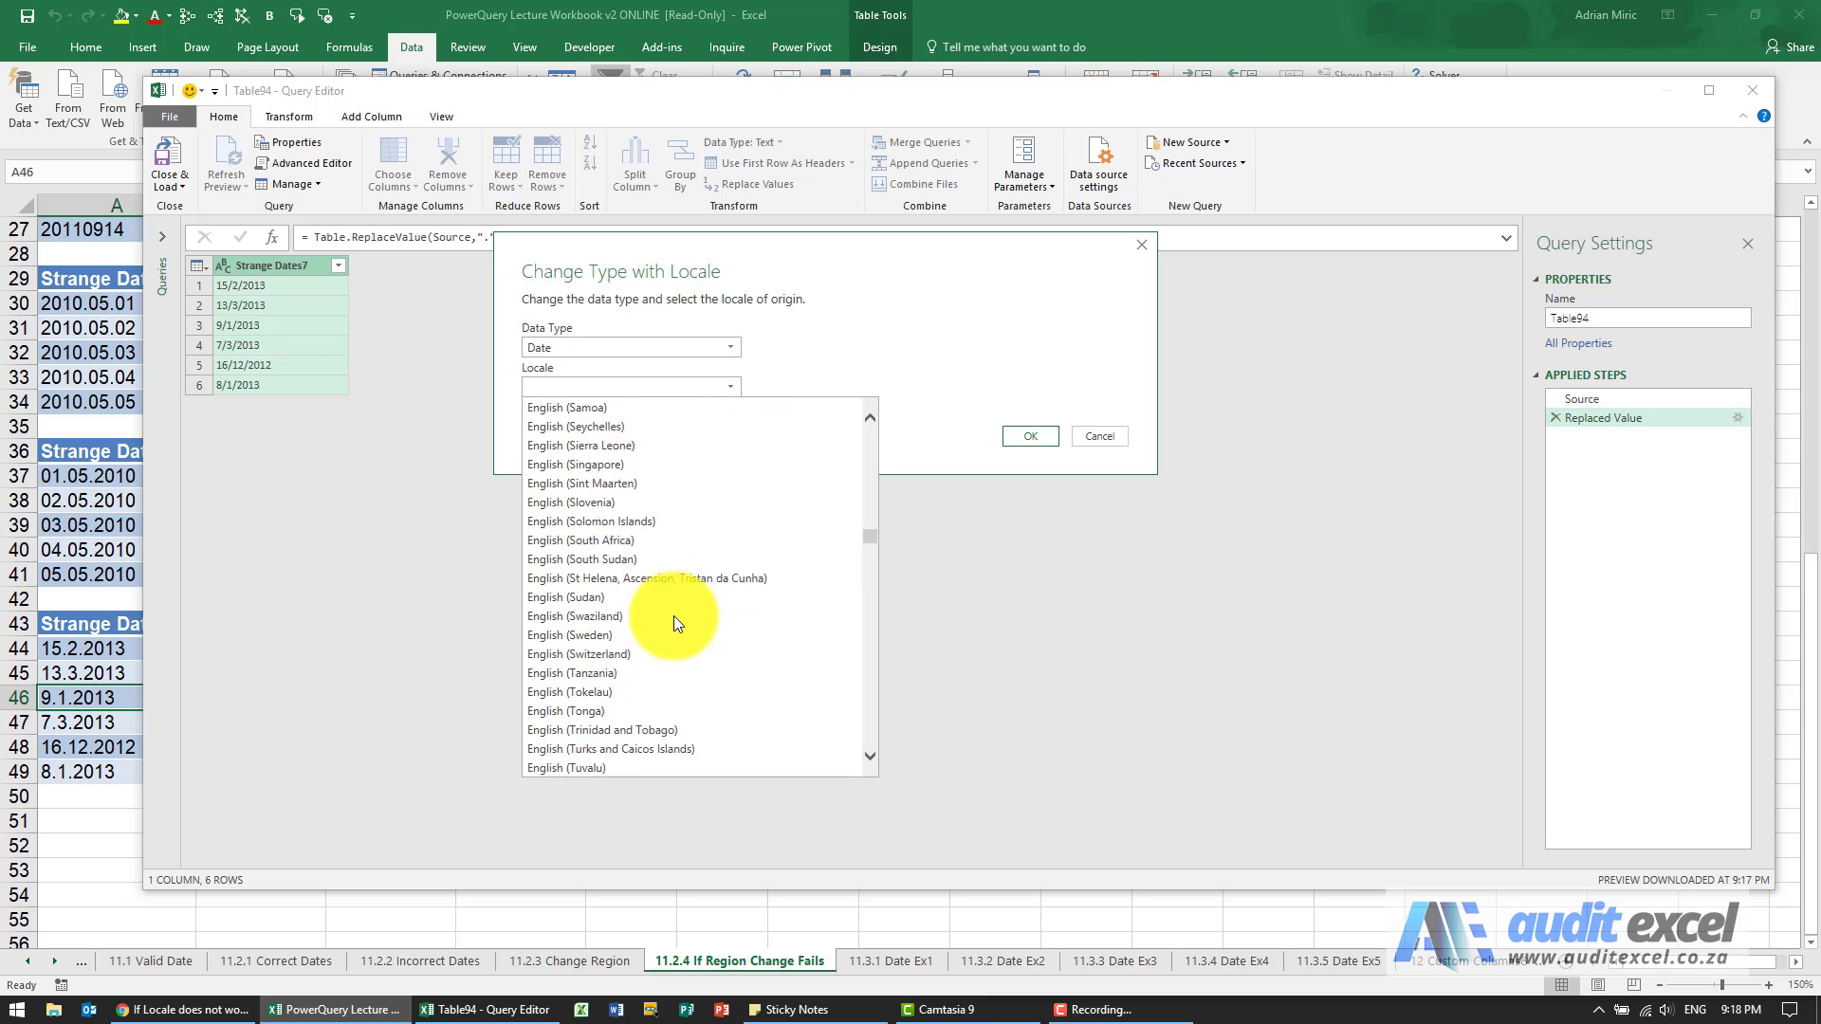
click(659, 578)
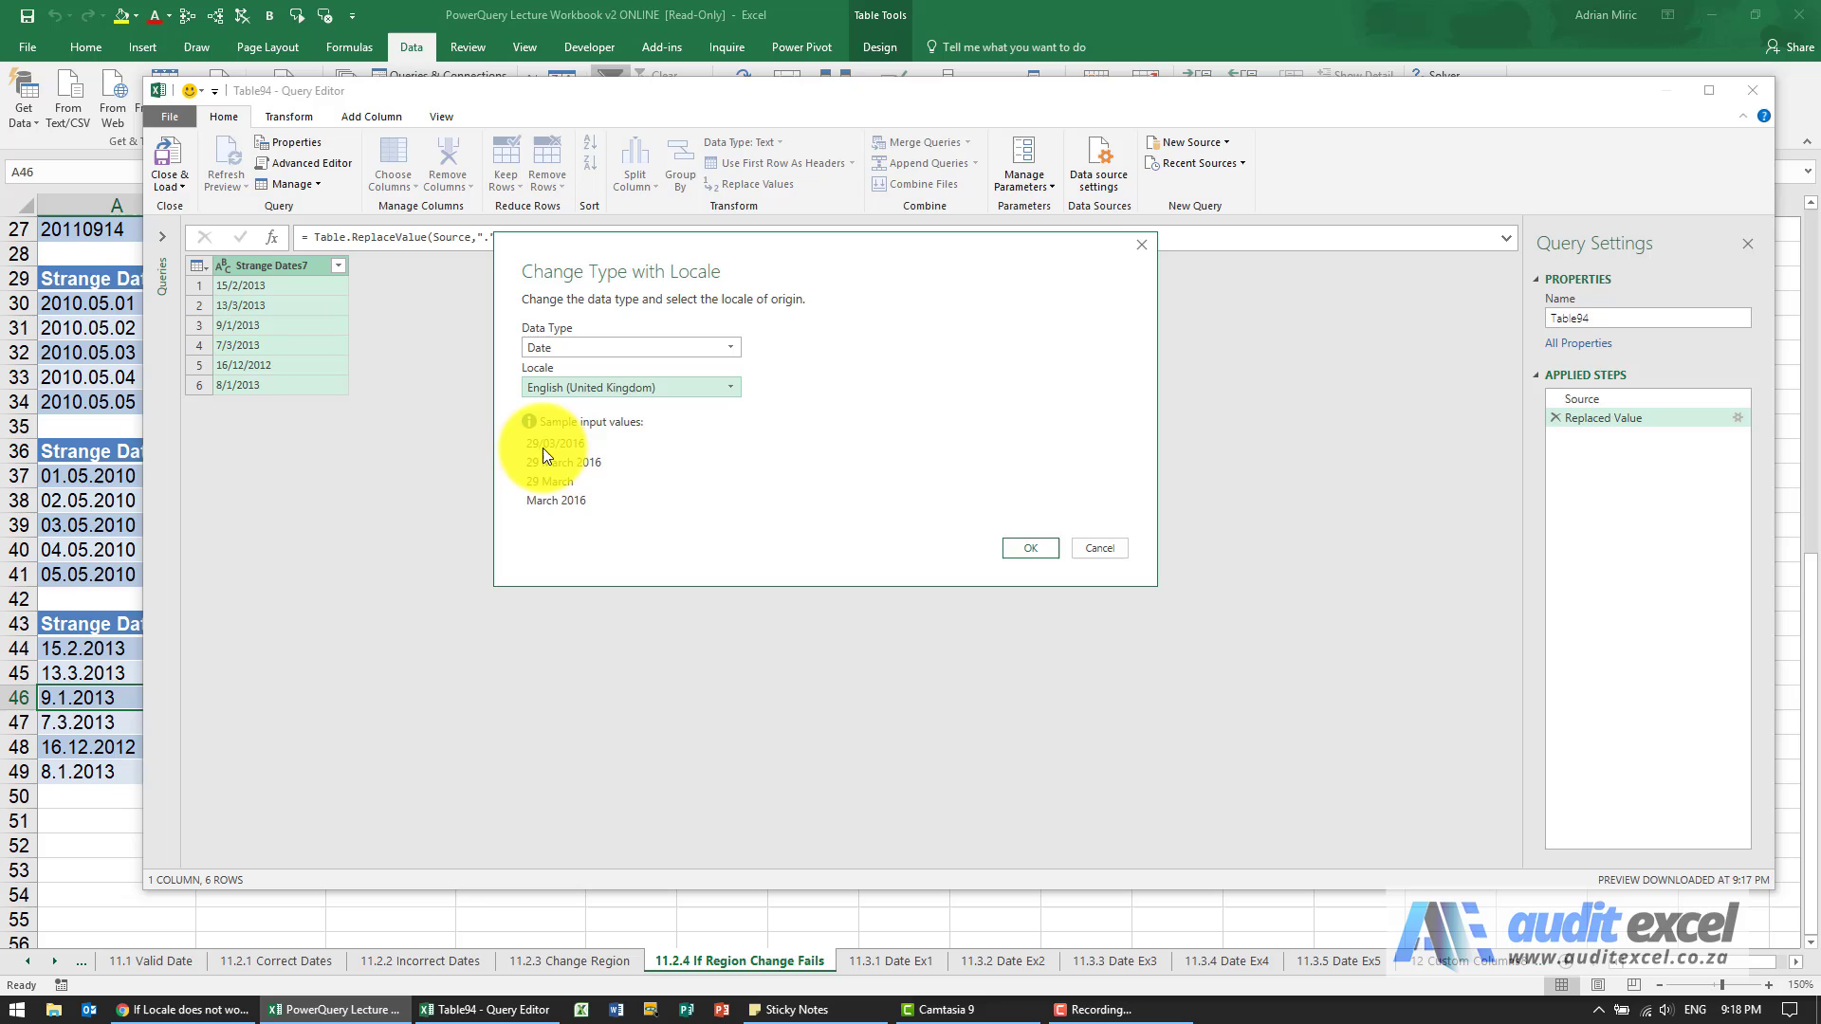
click(1035, 552)
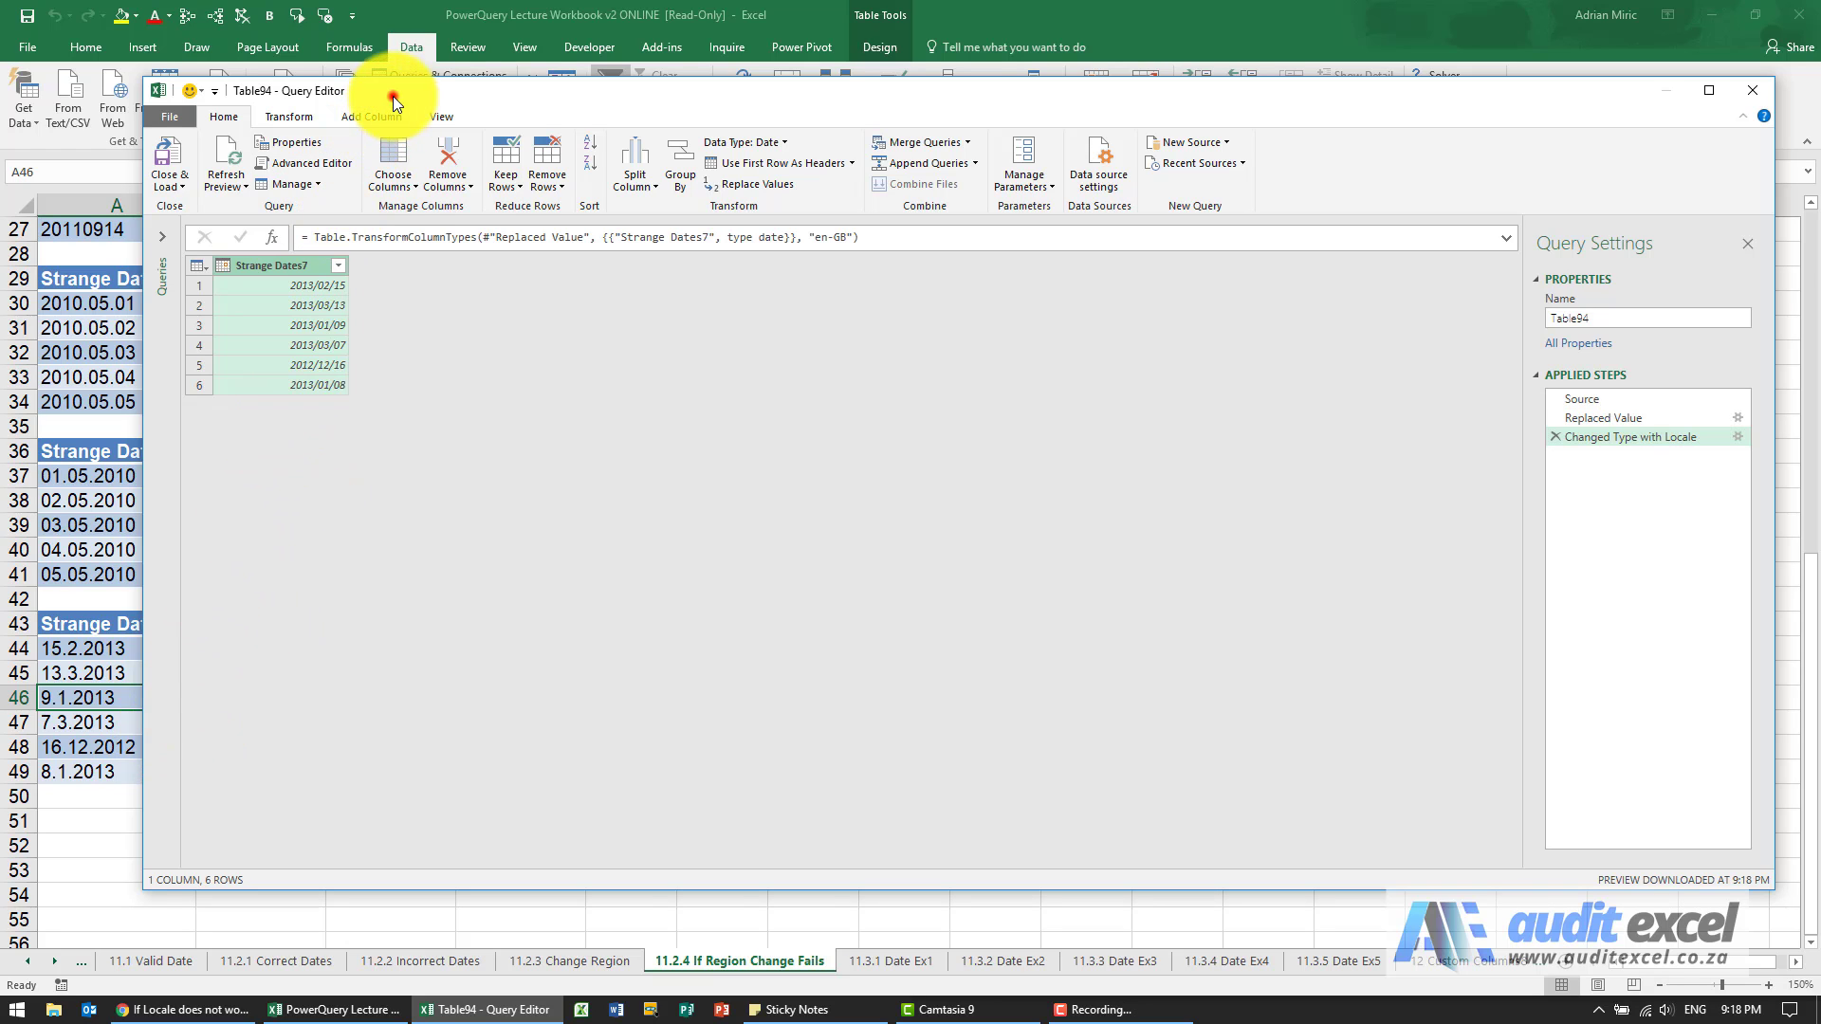
- Review the Source, Replaced Value and final converted-date steps in Applied Steps
drag(393, 94, 476, 222)
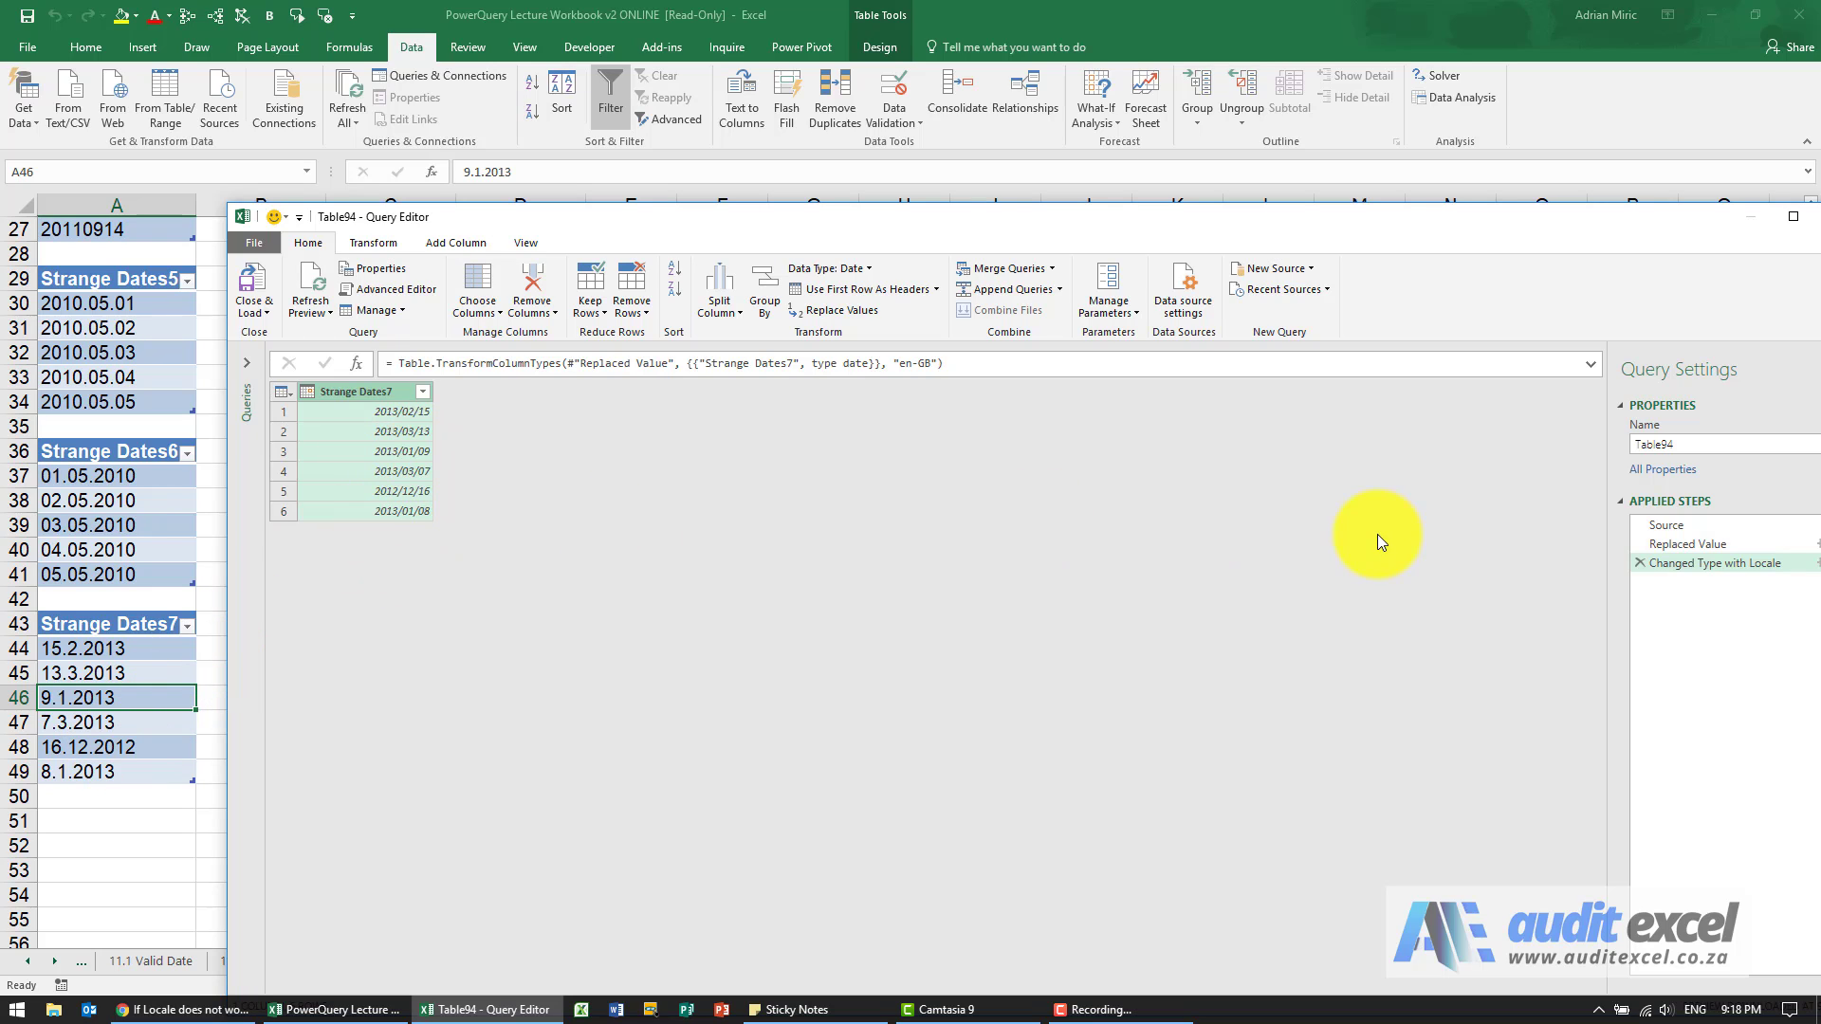
click(1666, 525)
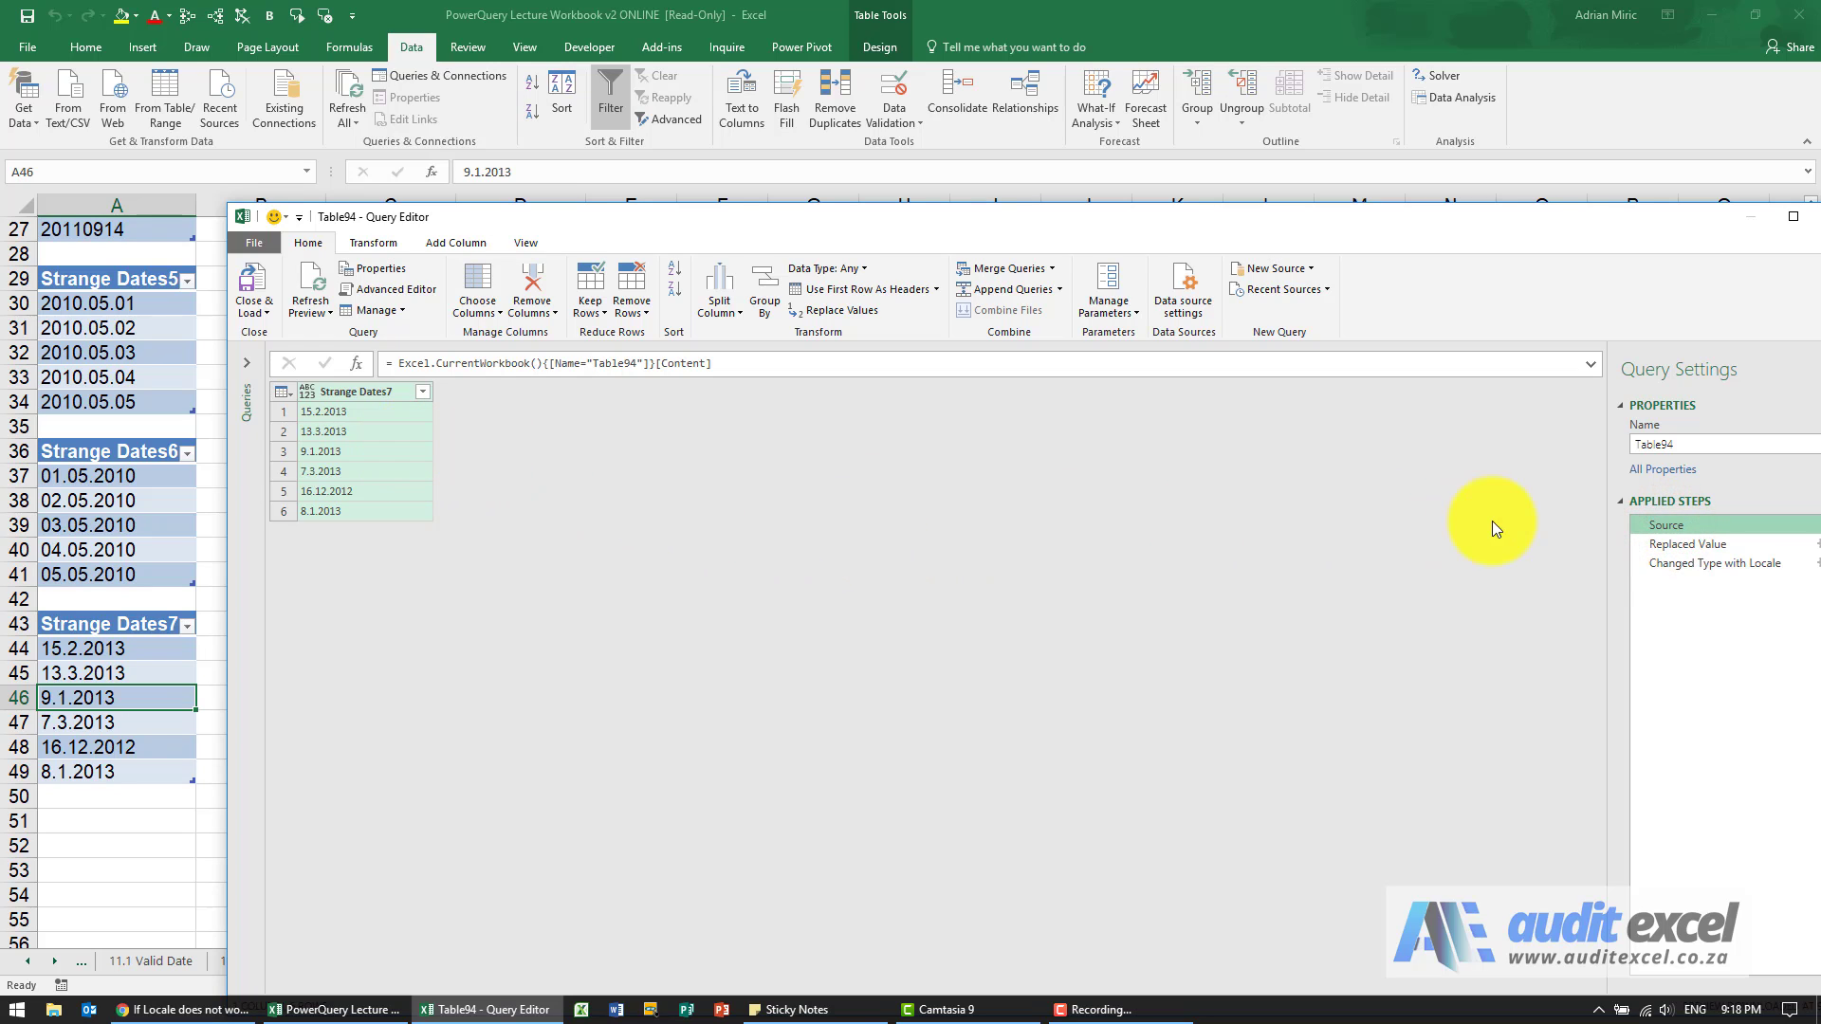
click(1663, 548)
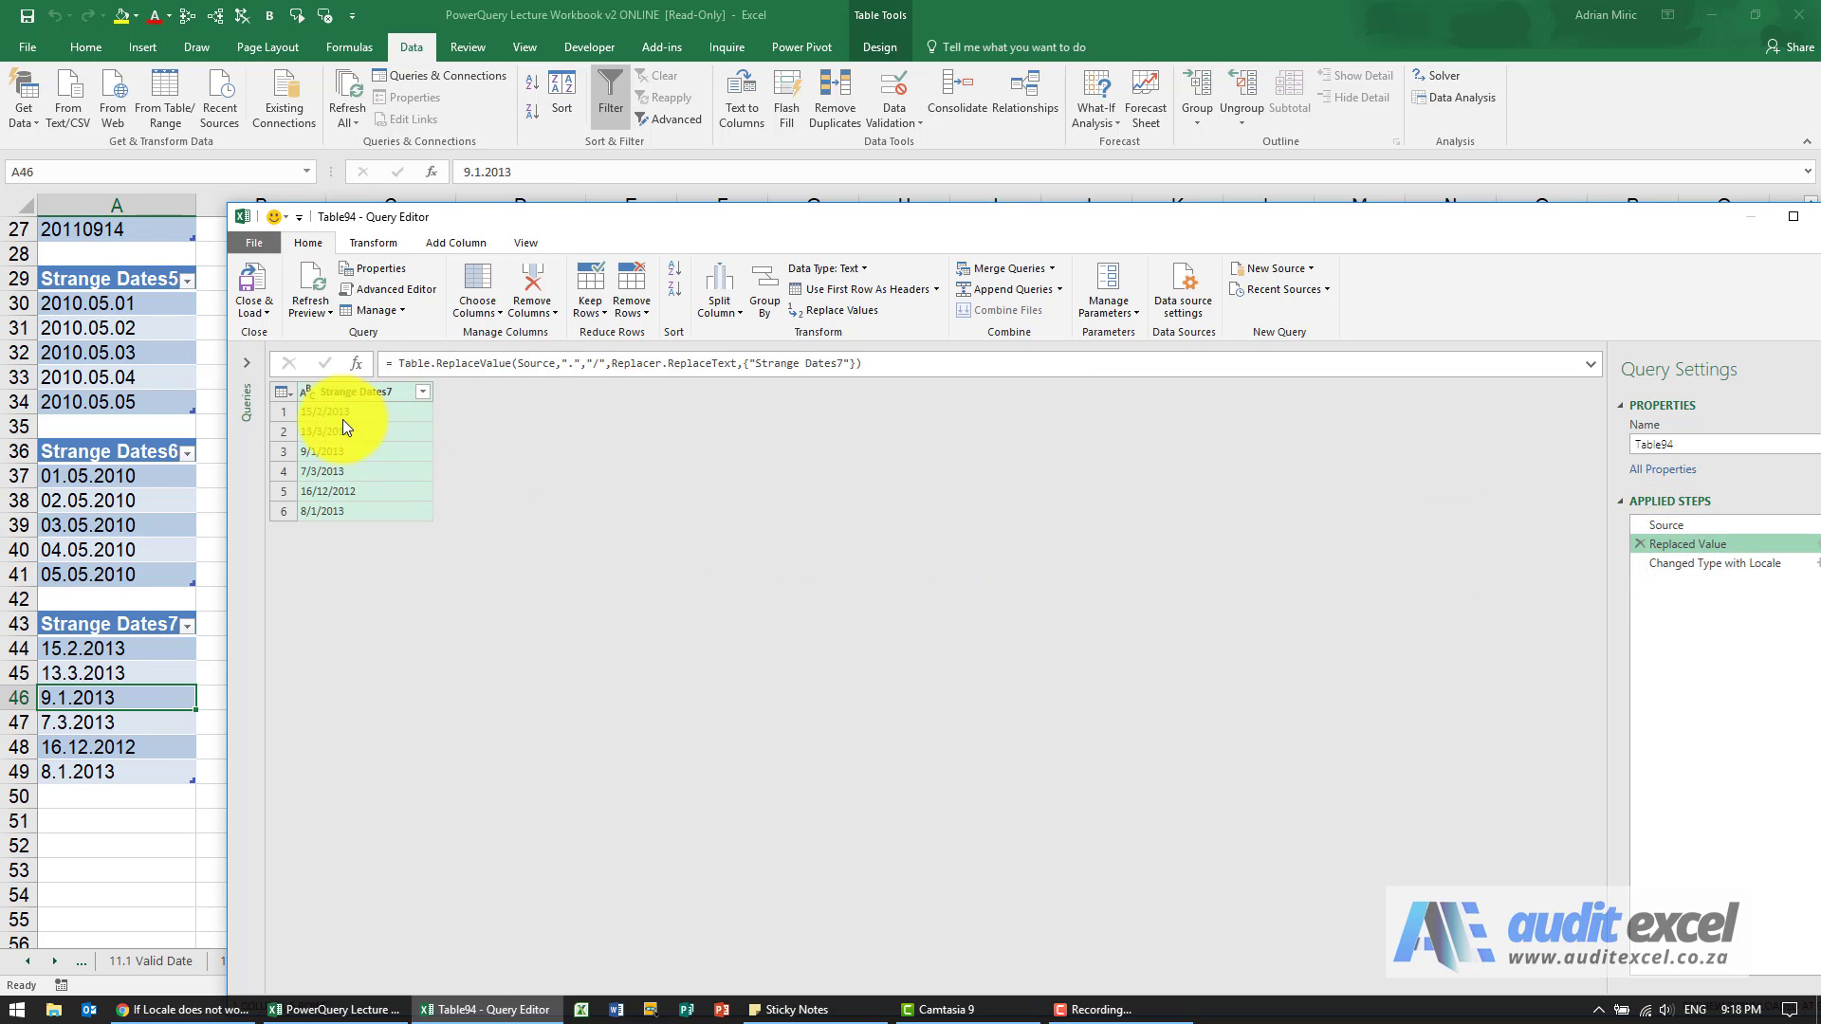
click(1676, 566)
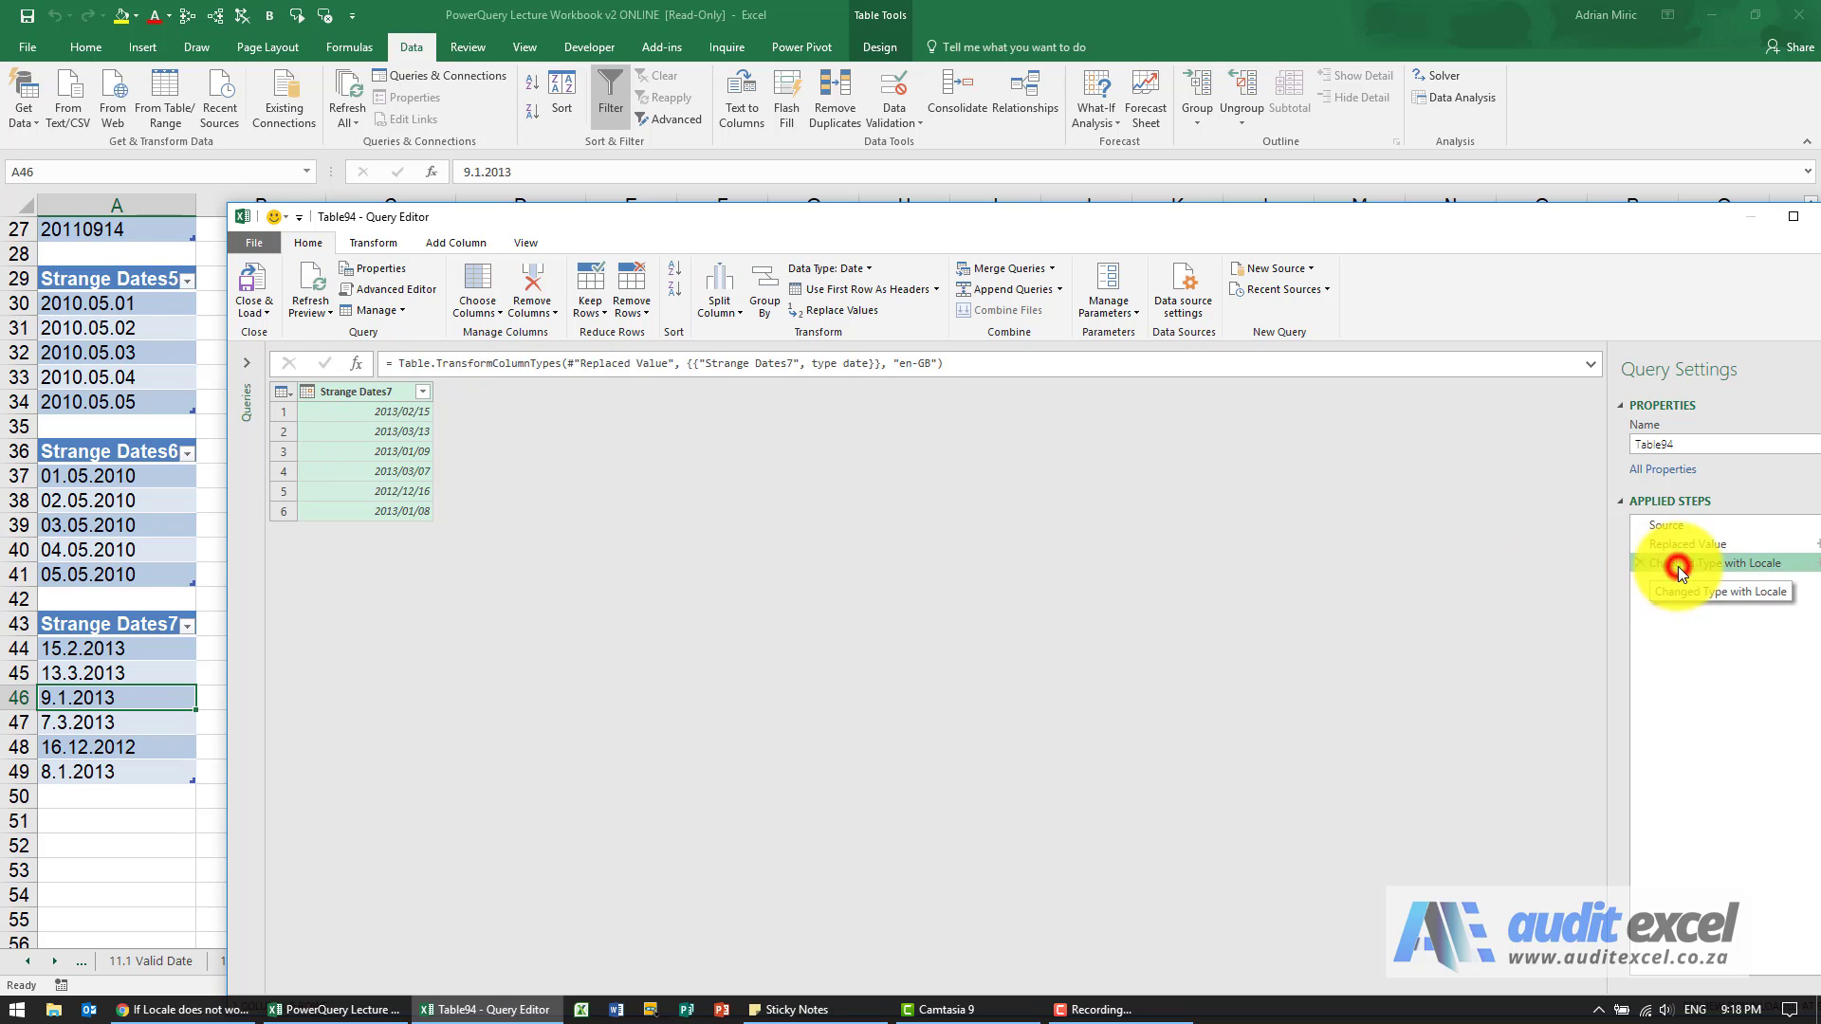